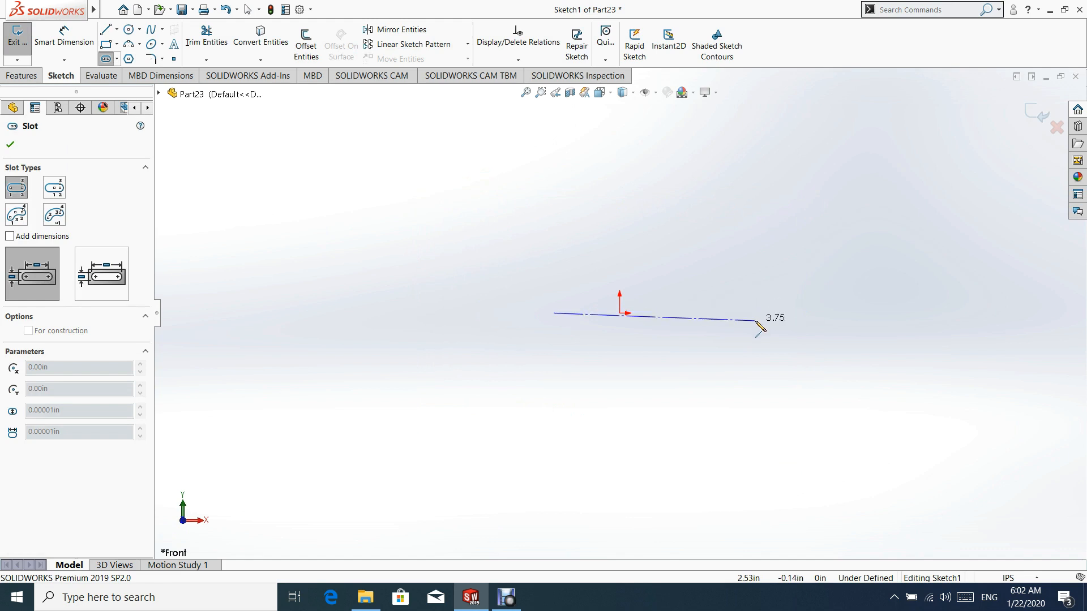
Sketch a horizontal straight slot across the origin, about 3.79 in between its end centres
click(758, 314)
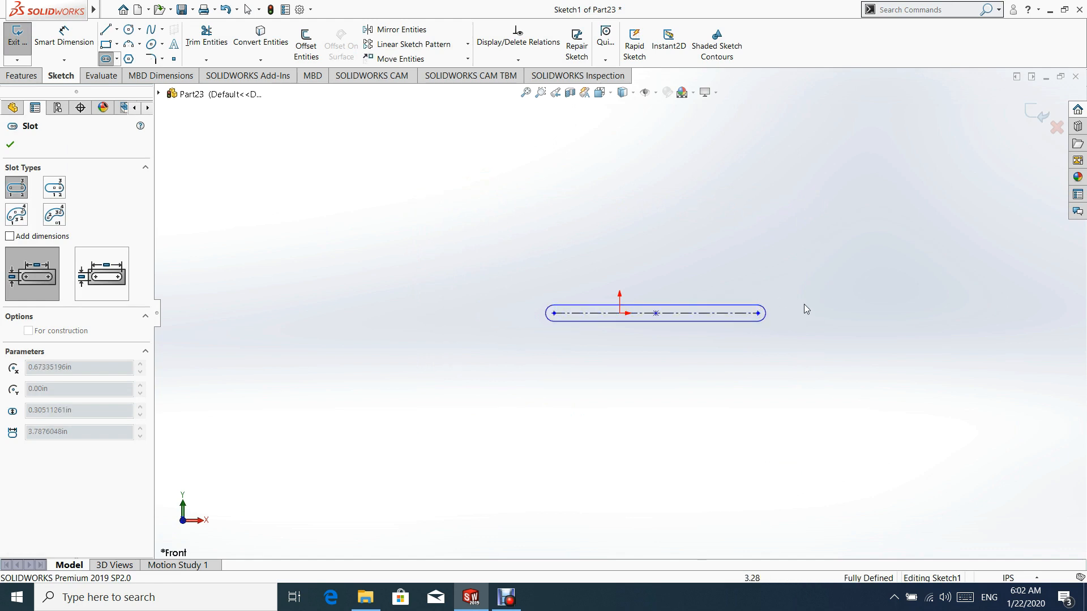
click(819, 268)
click(10, 144)
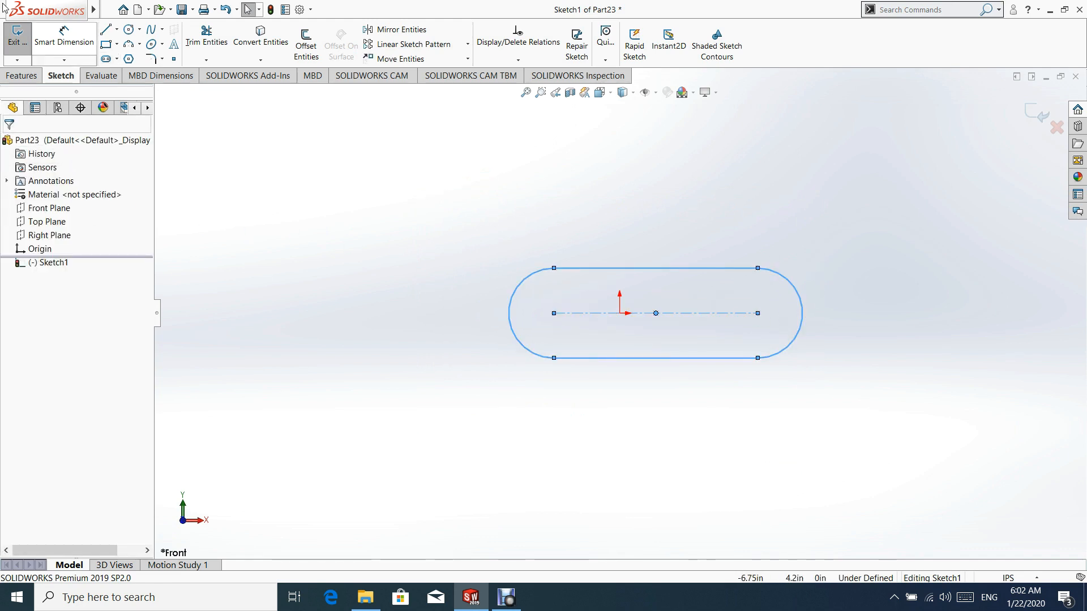
Dimension the slot's centre-to-centre length as 7 in
click(63, 38)
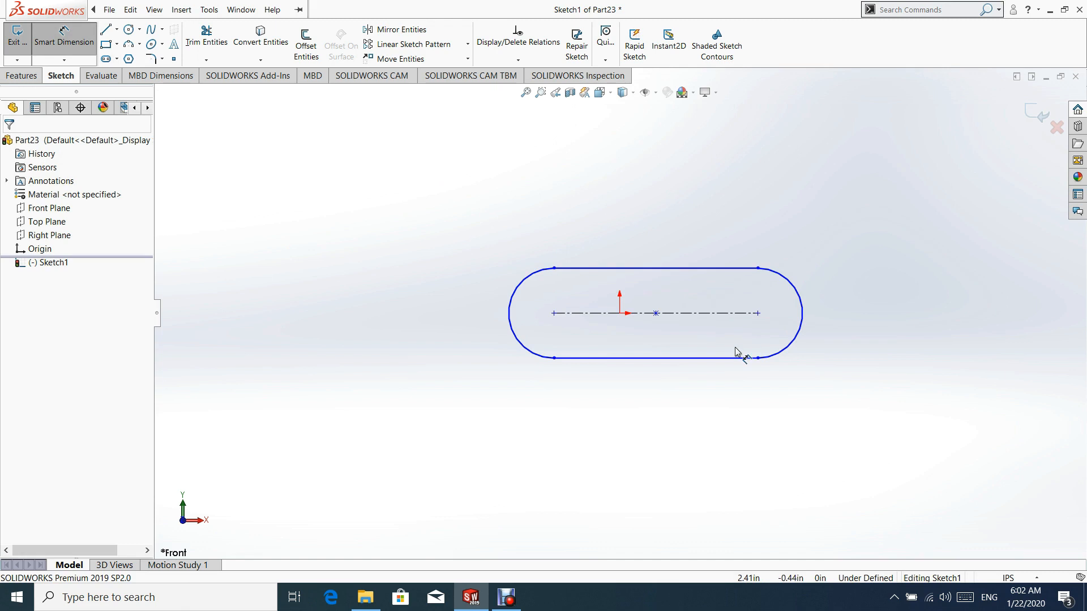
click(687, 314)
click(666, 475)
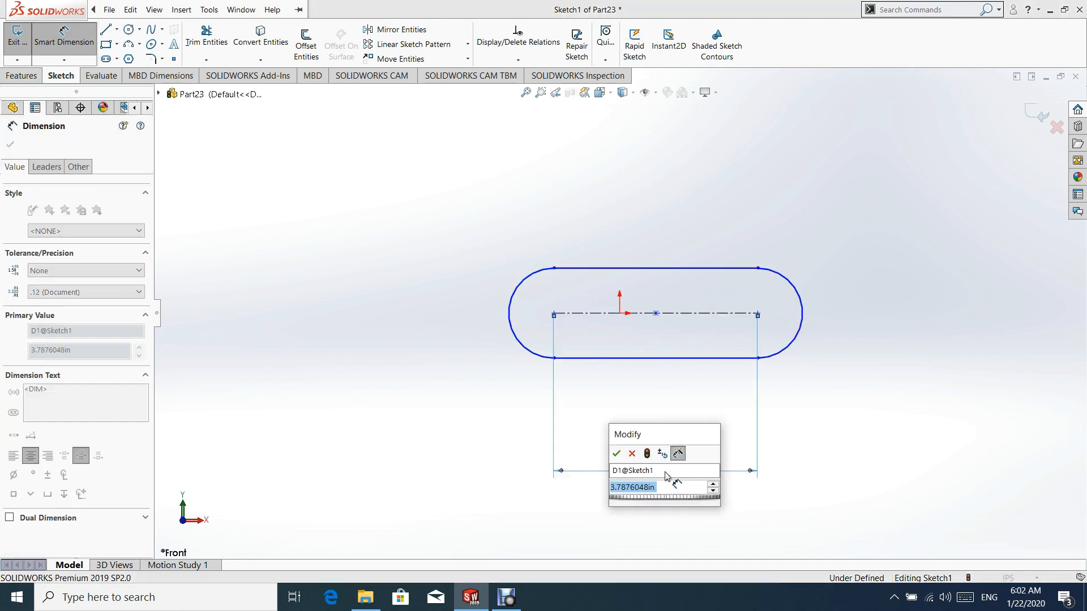
text(7)
key(Return)
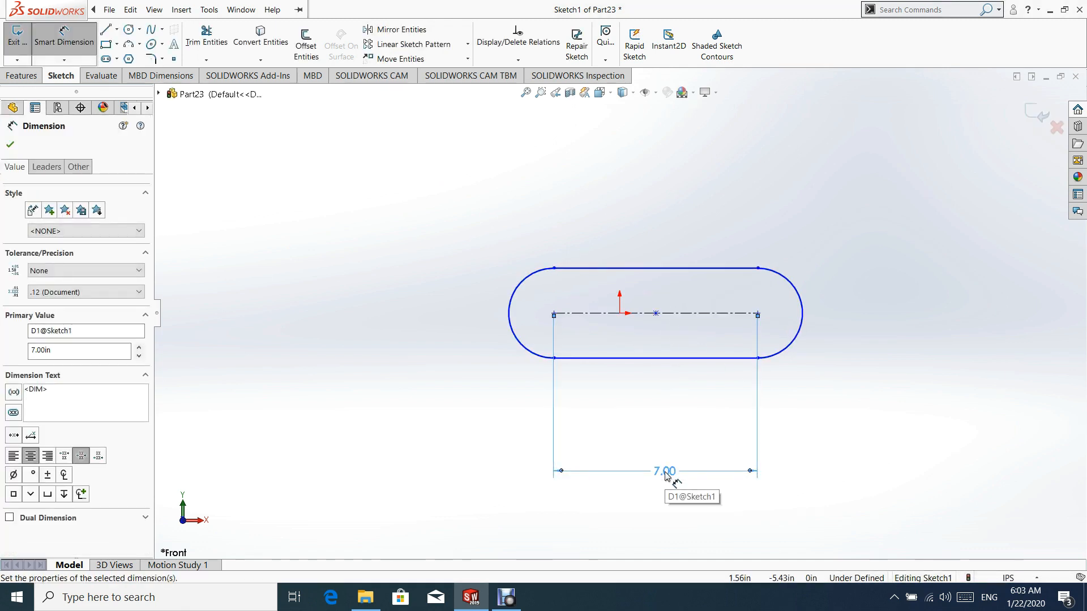
Dimension the slot's rounded end with a radius of 1.75 in
click(801, 301)
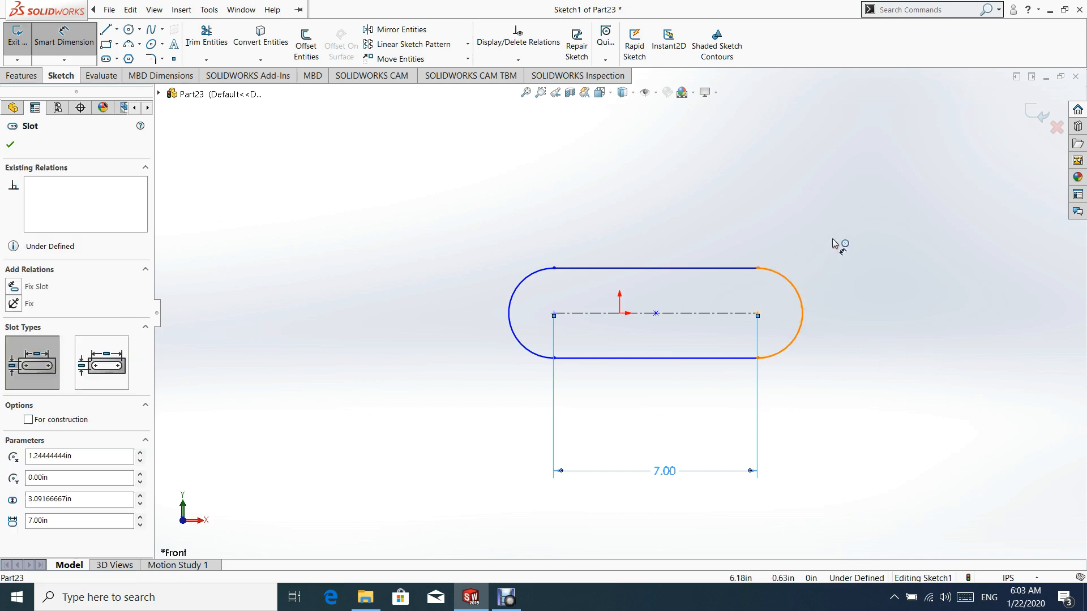
click(857, 199)
text(1.75)
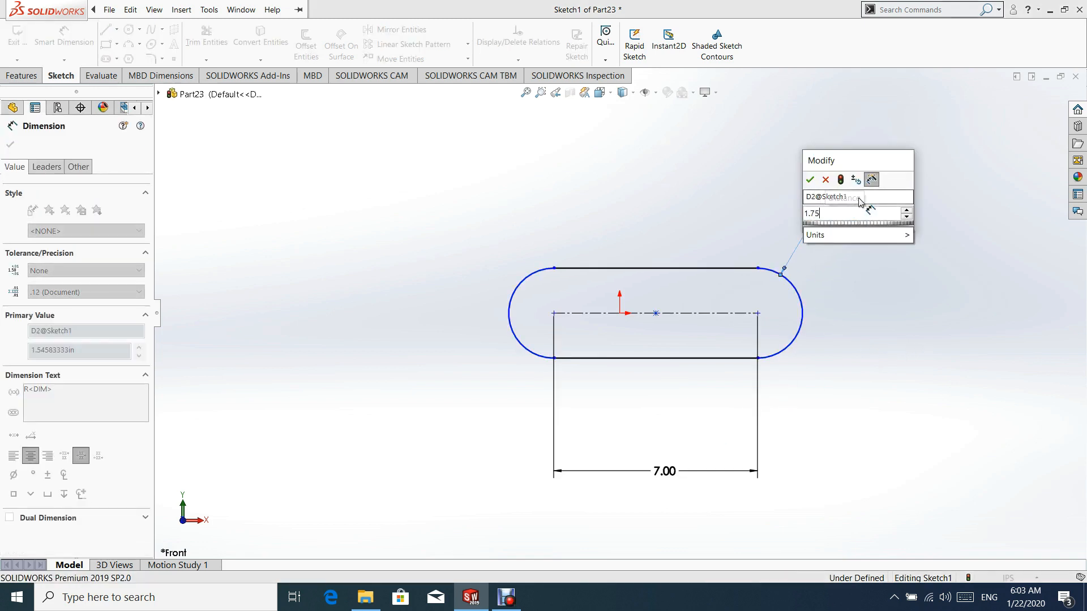
key(Return)
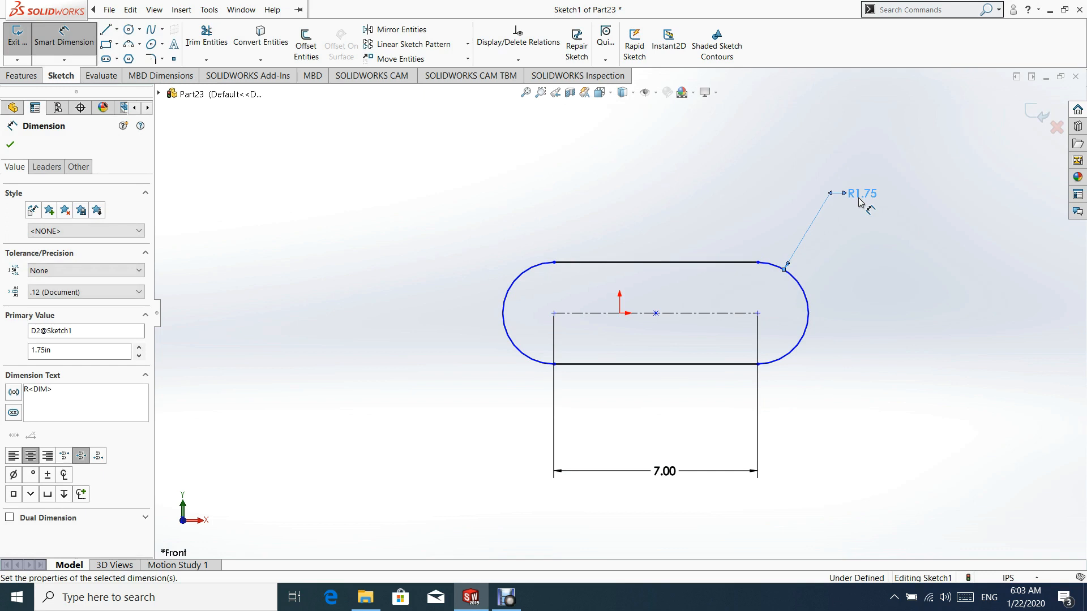
click(10, 145)
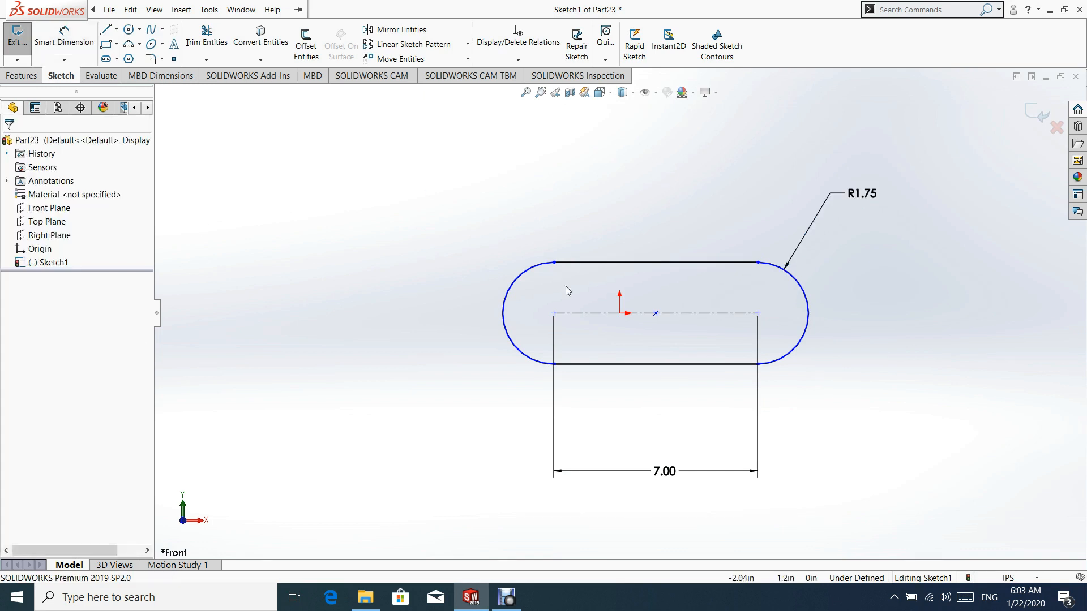
Add a coincident relation between the slot's centre point and the sketch origin
click(625, 313)
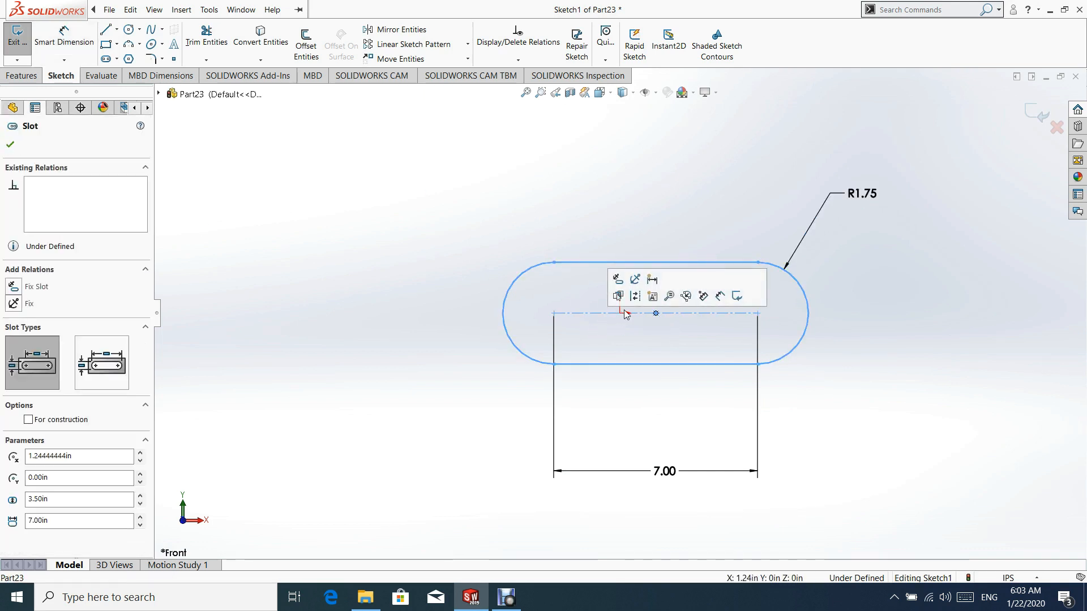
click(620, 311)
ctrl+click(656, 313)
click(687, 261)
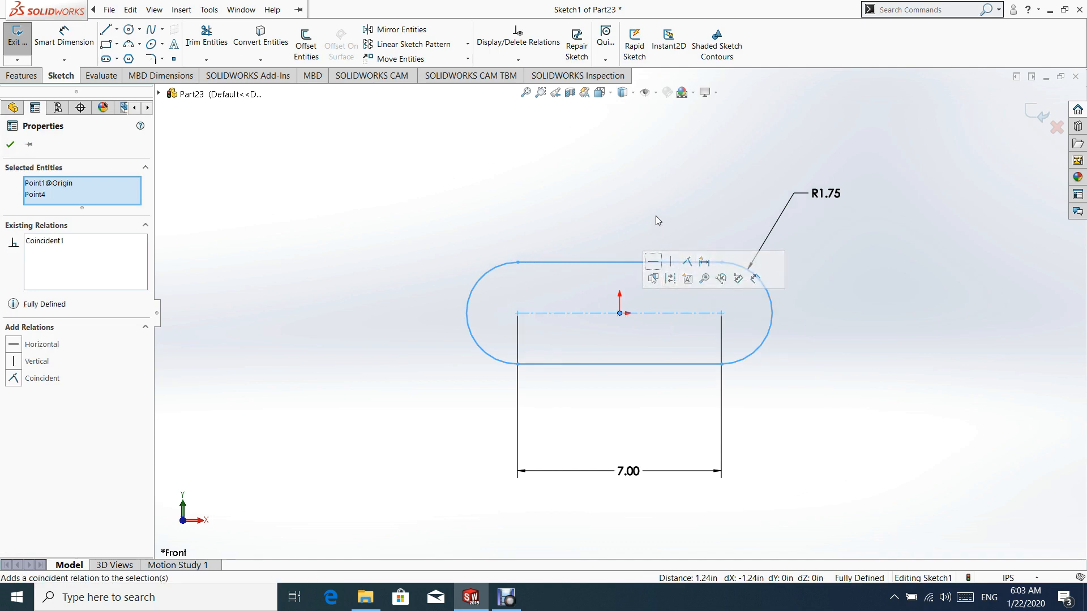
click(659, 222)
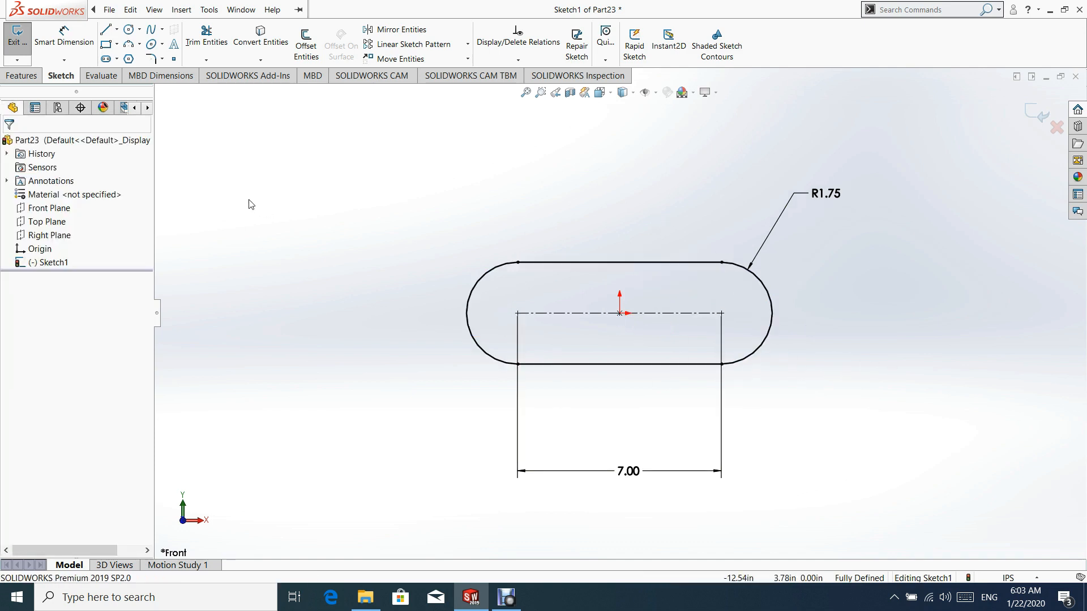
Sketch a circle at each slot end centre, with radii of about 0.85 in and 1.10 in
click(129, 29)
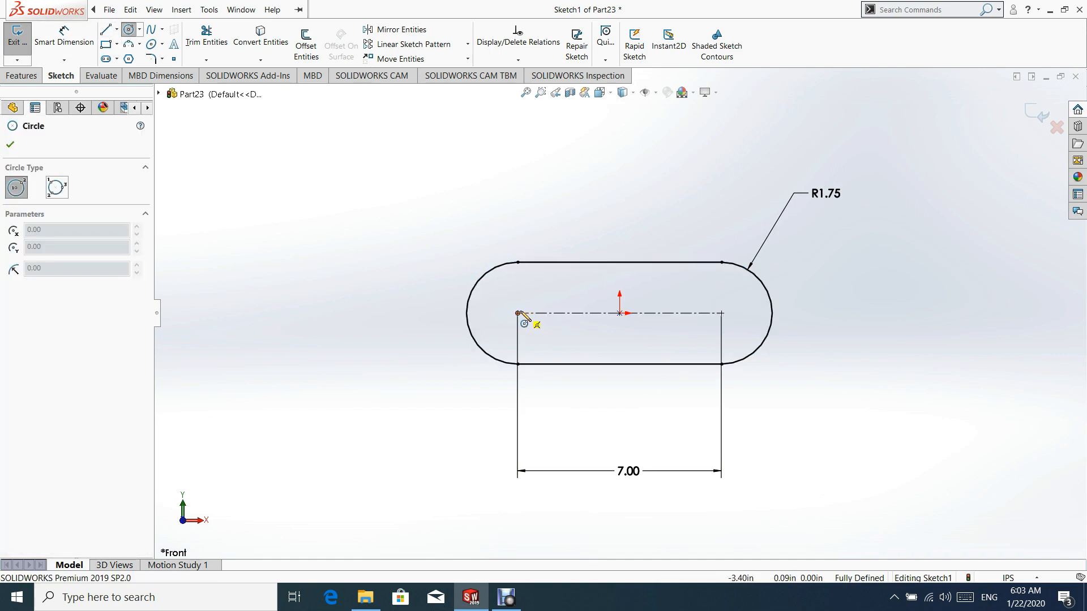
click(517, 313)
click(541, 313)
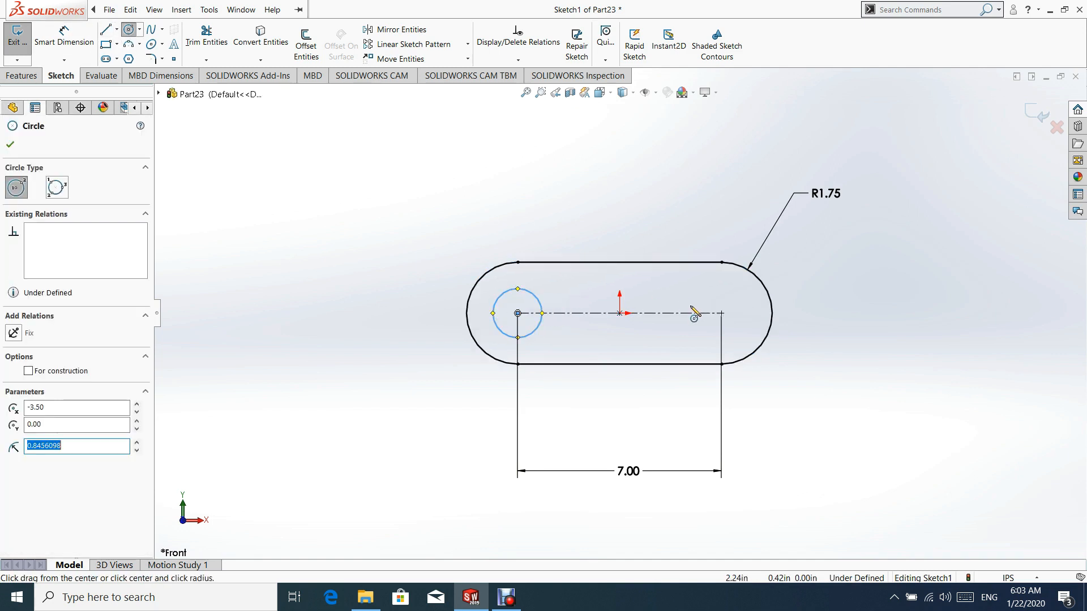
click(721, 313)
click(745, 293)
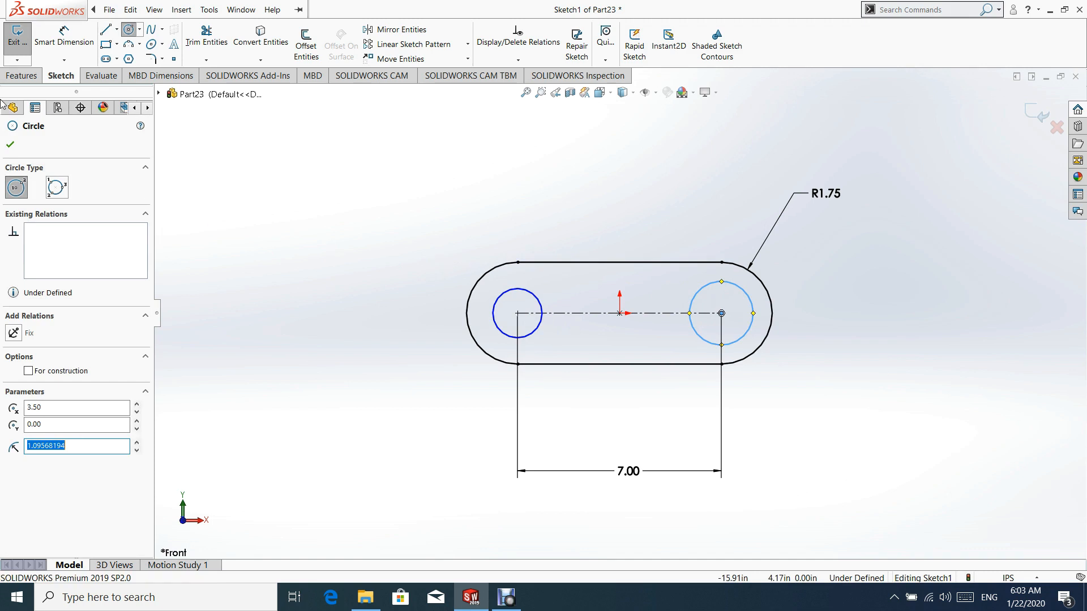
click(11, 142)
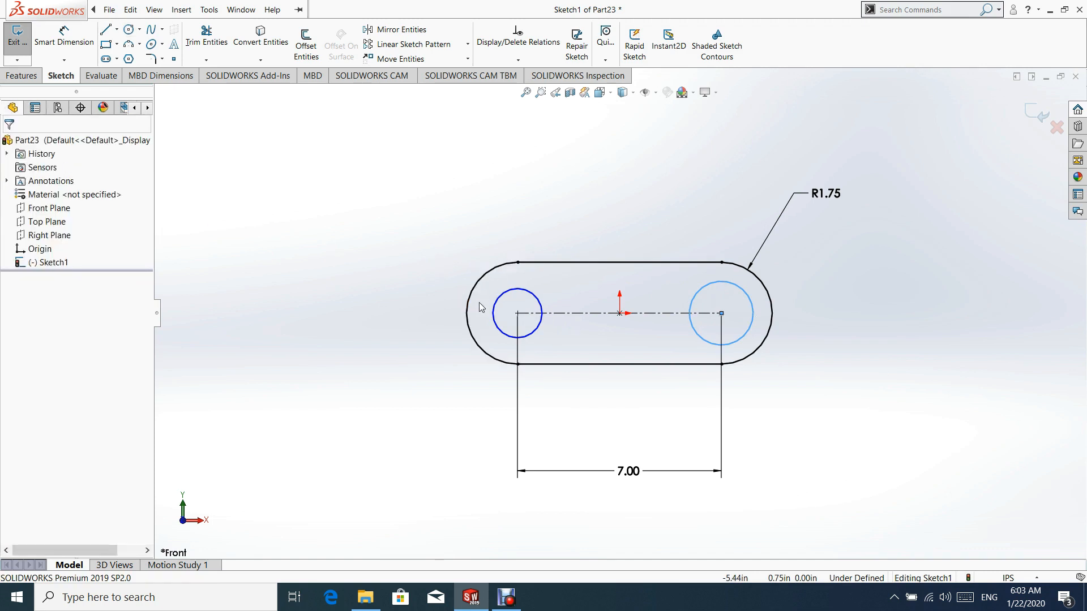
Apply an equal relation between the two circles inside the slot
ctrl+click(539, 325)
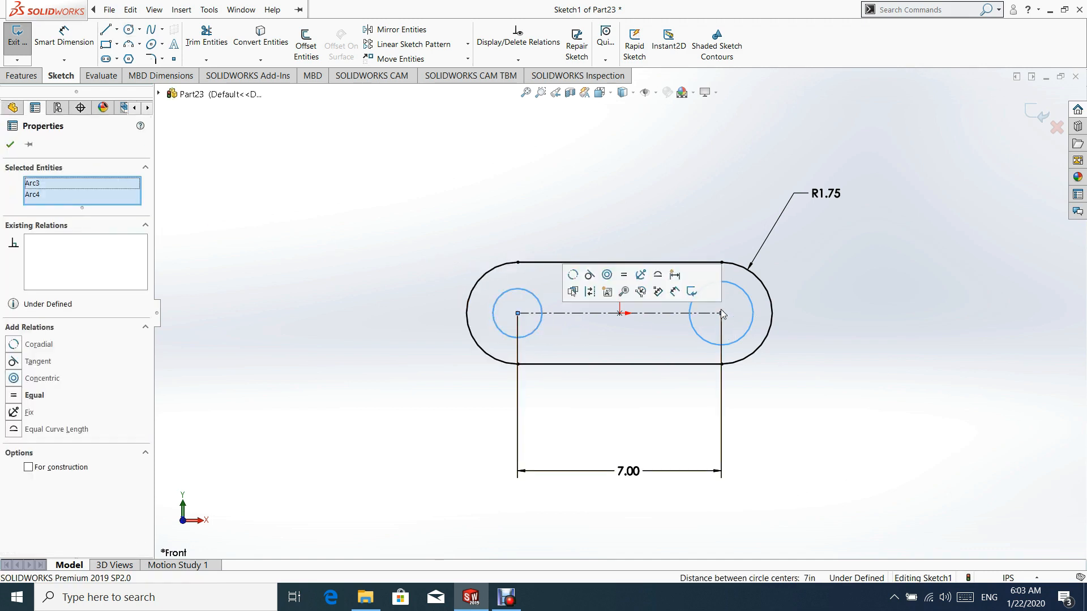
click(623, 275)
click(606, 173)
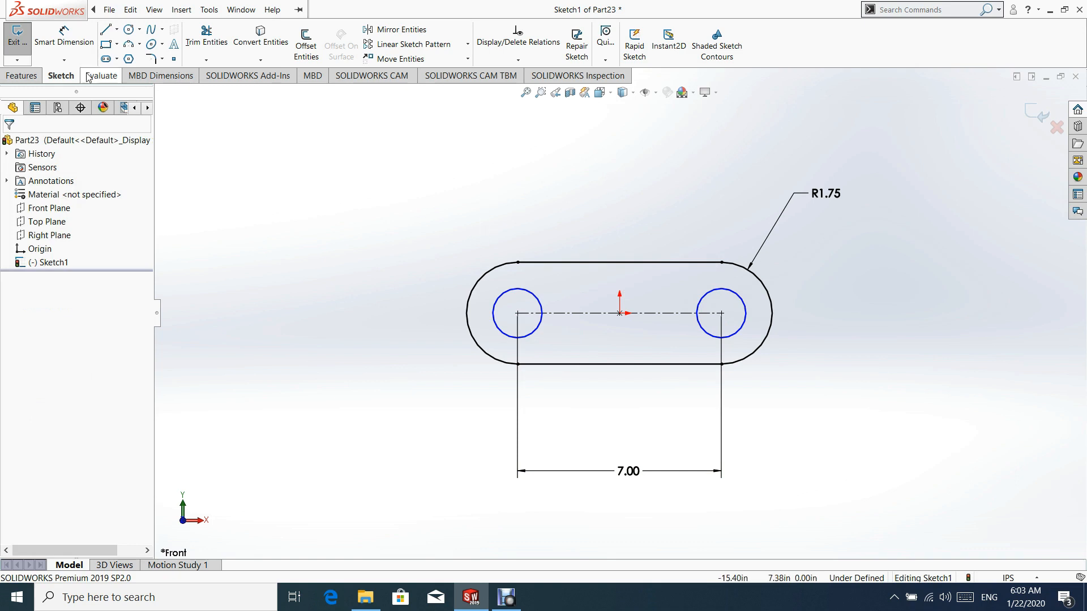
Dimension one of the circles with a diameter of 1.5 in and finish the sketch
click(66, 31)
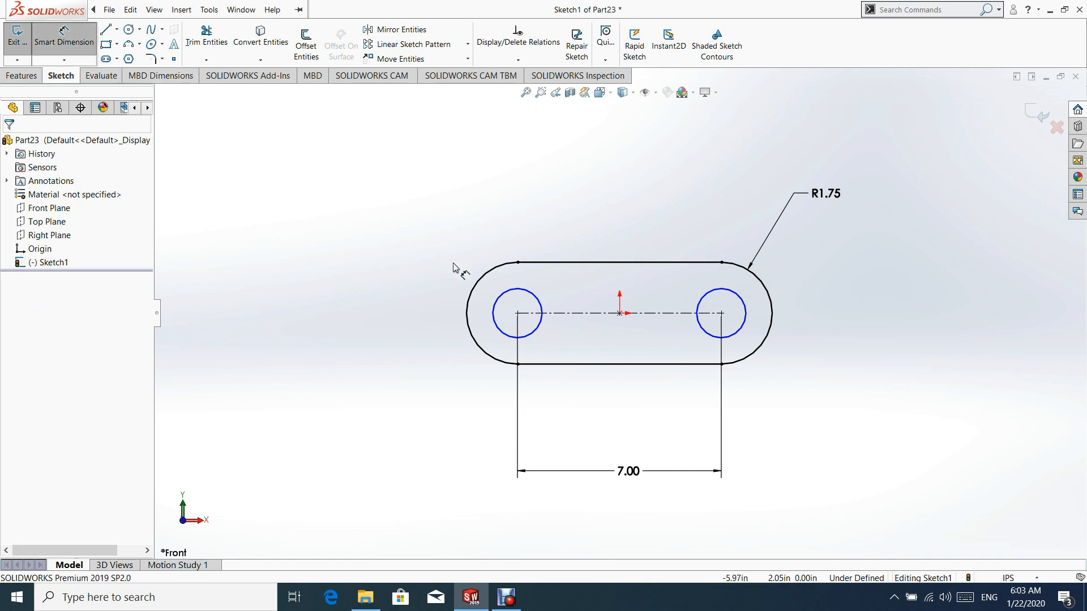
click(501, 299)
click(391, 217)
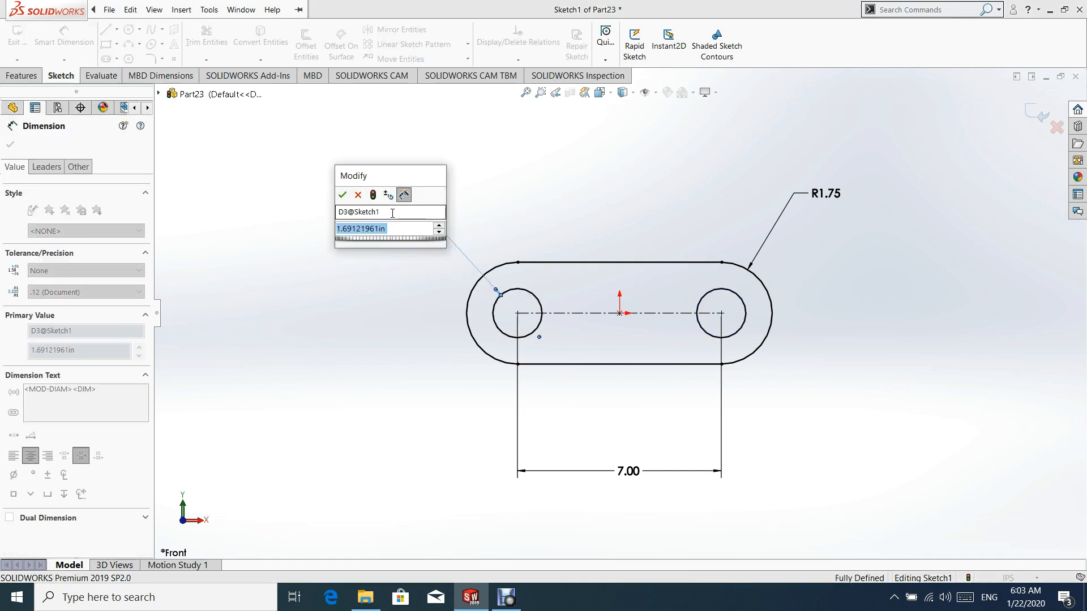
text(1.5)
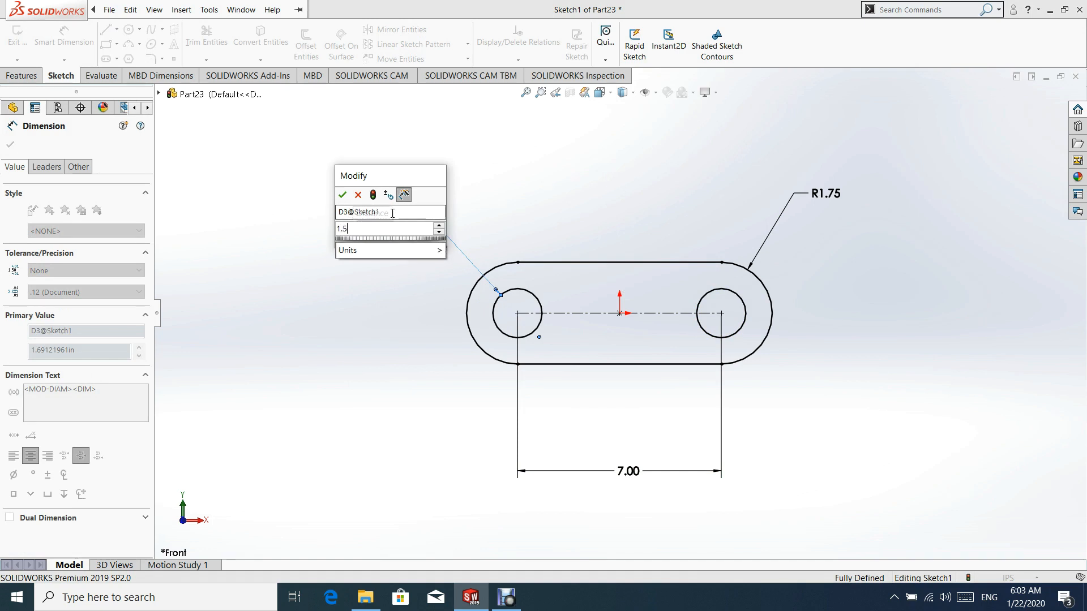
key(Return)
click(10, 144)
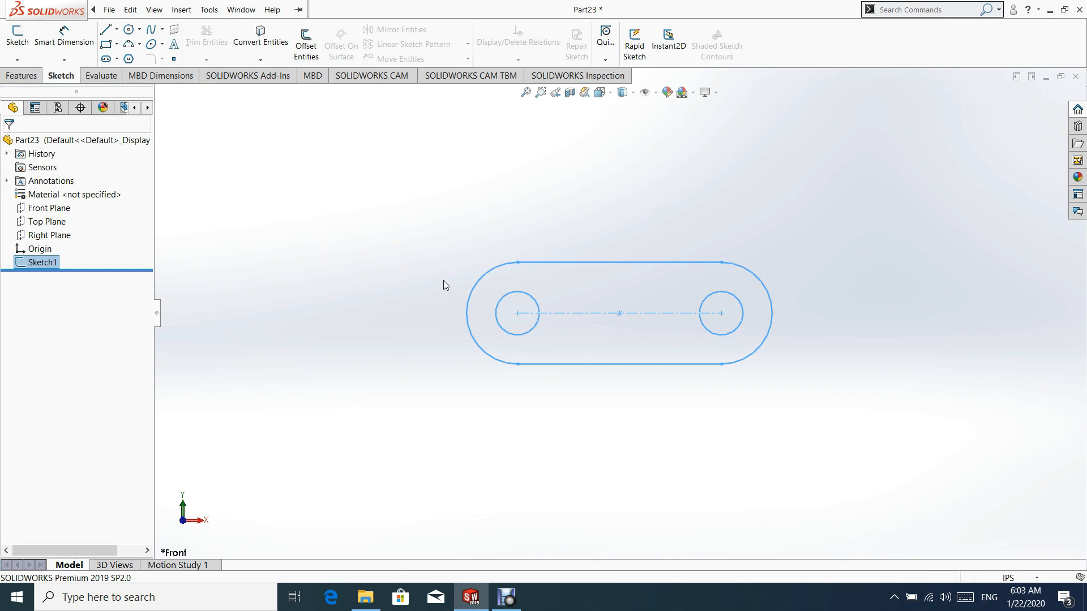
Extrude the slot profile with its two holes to a blind depth of 1 in, in the reversed direction
click(30, 77)
click(23, 44)
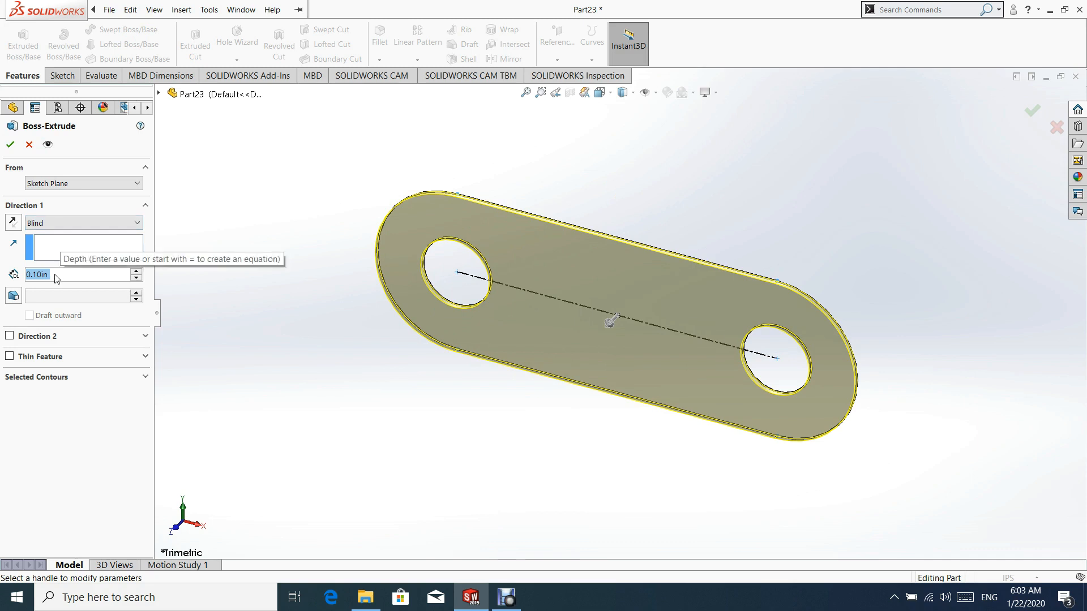
text(1)
key(Return)
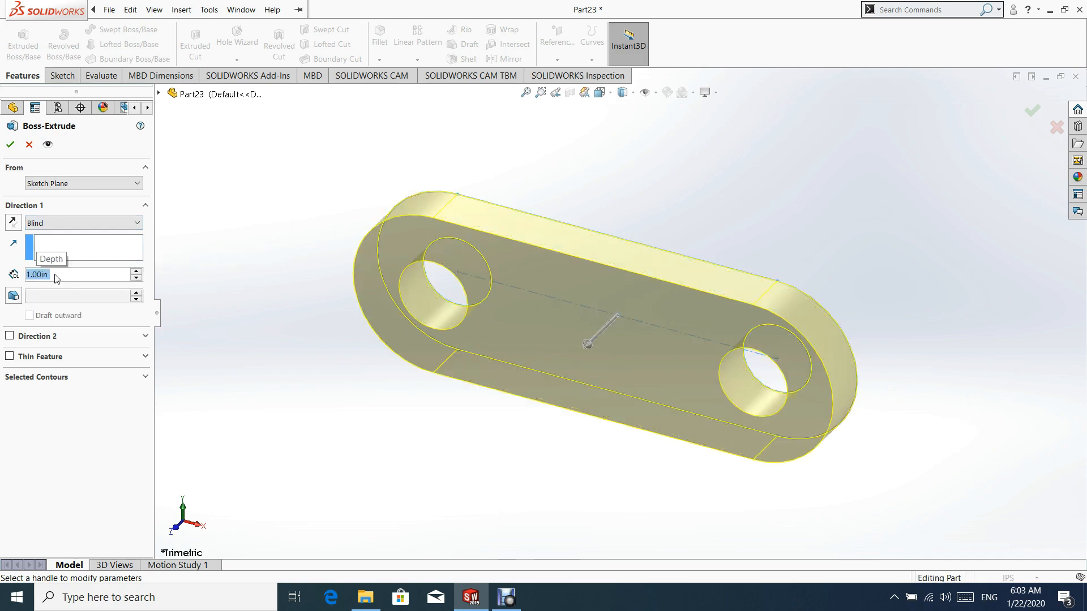
scroll(491, 301, up, 2)
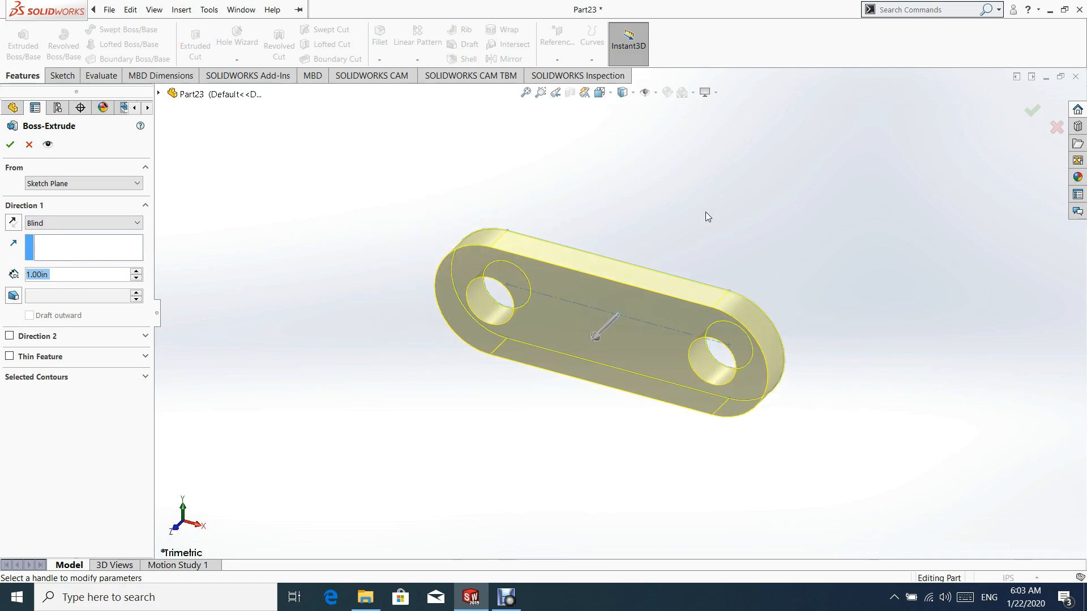
click(14, 223)
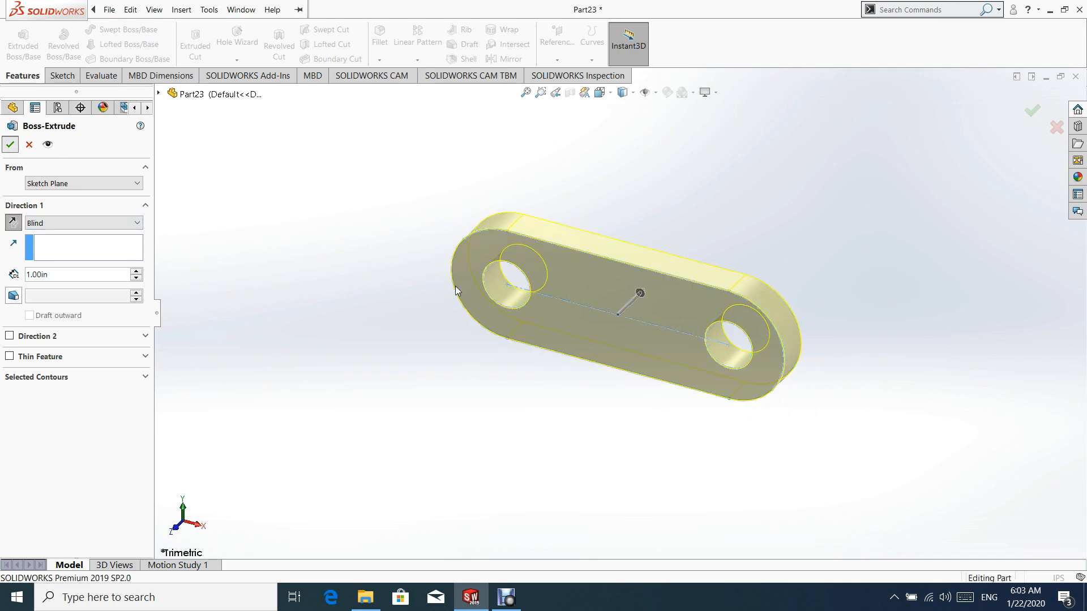
key(Return)
scroll(697, 260, up, 6)
scroll(678, 227, down, 3)
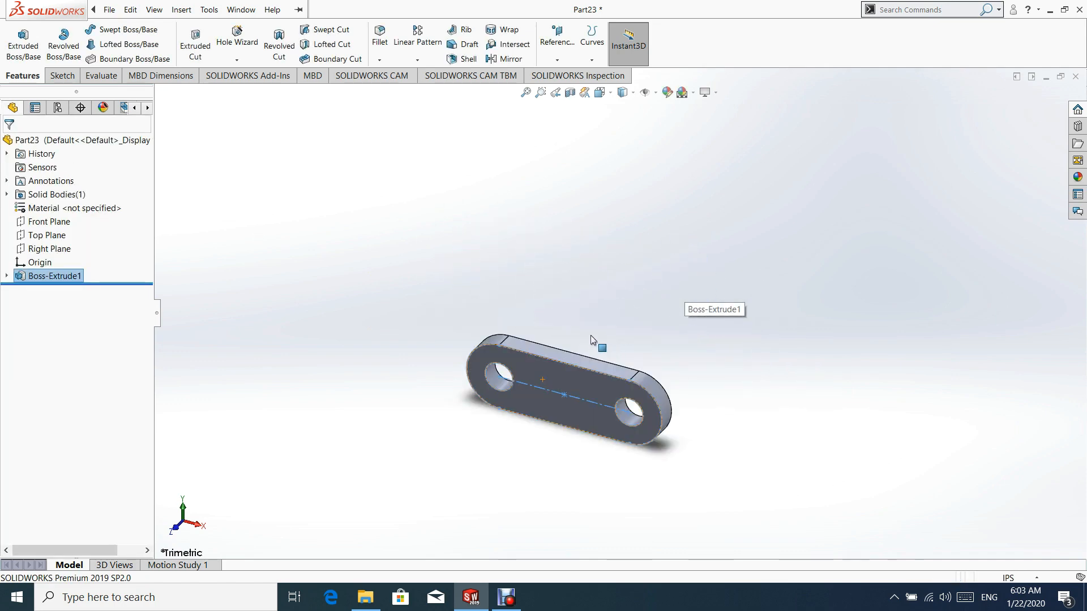
scroll(527, 376, down, 1)
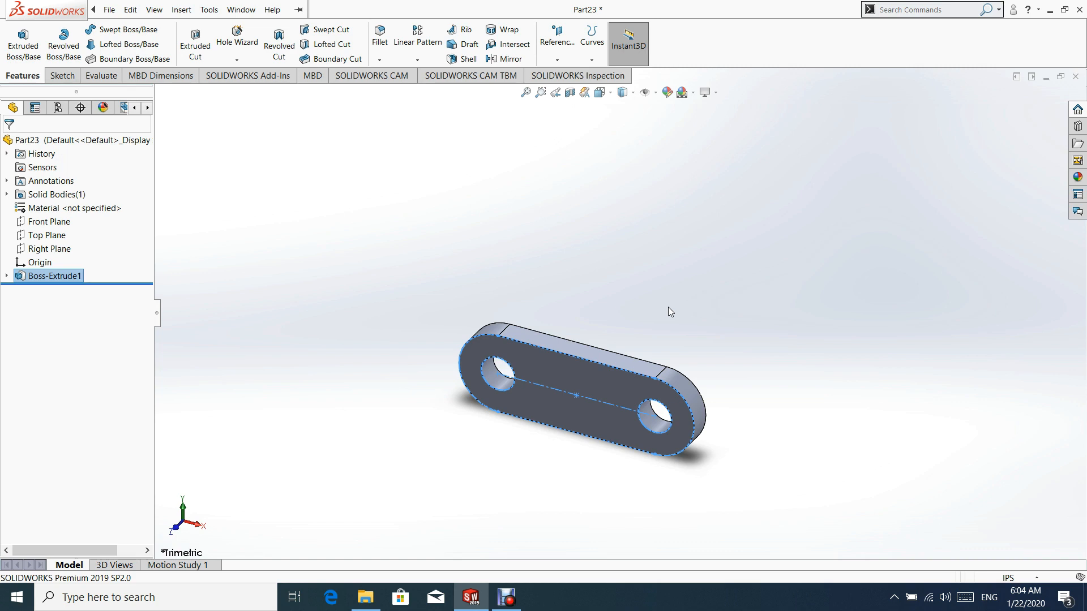
Create a reference plane offset 4 in from the link's front face, with the offset flipped to the back side
click(552, 35)
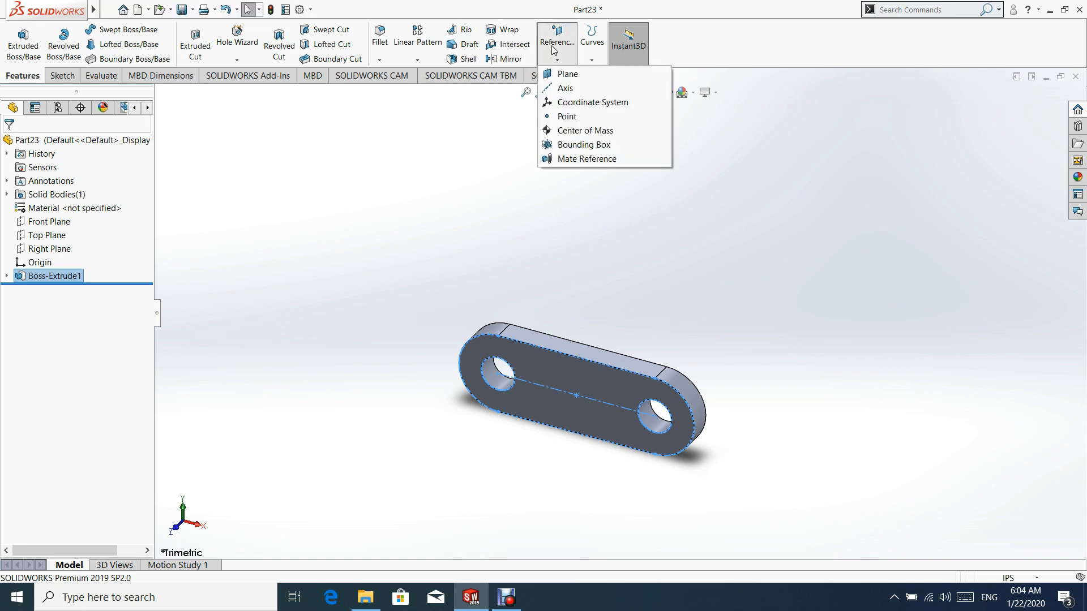
click(565, 74)
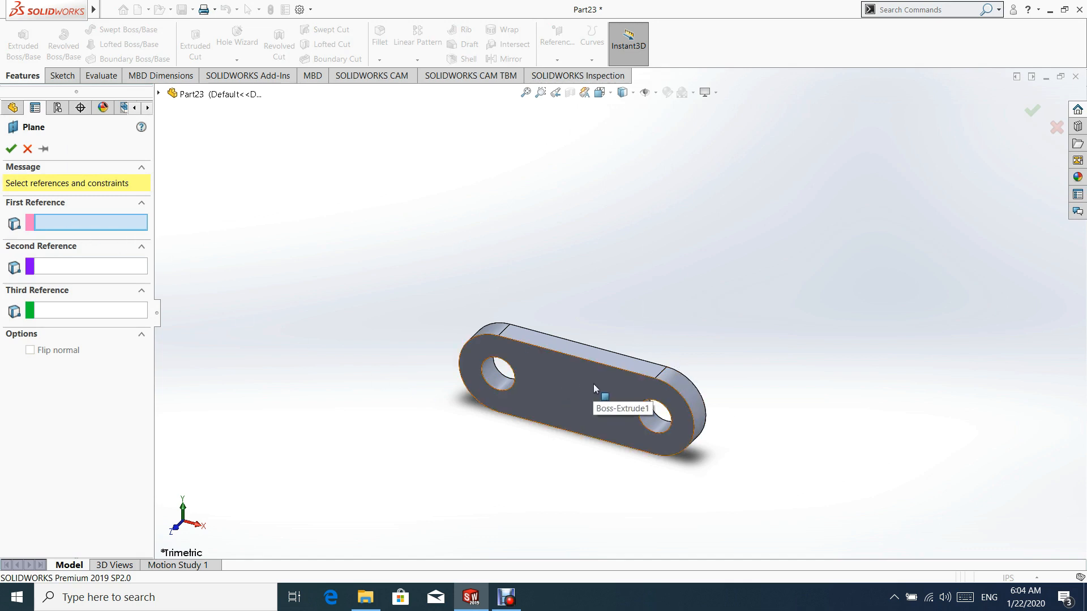
click(565, 385)
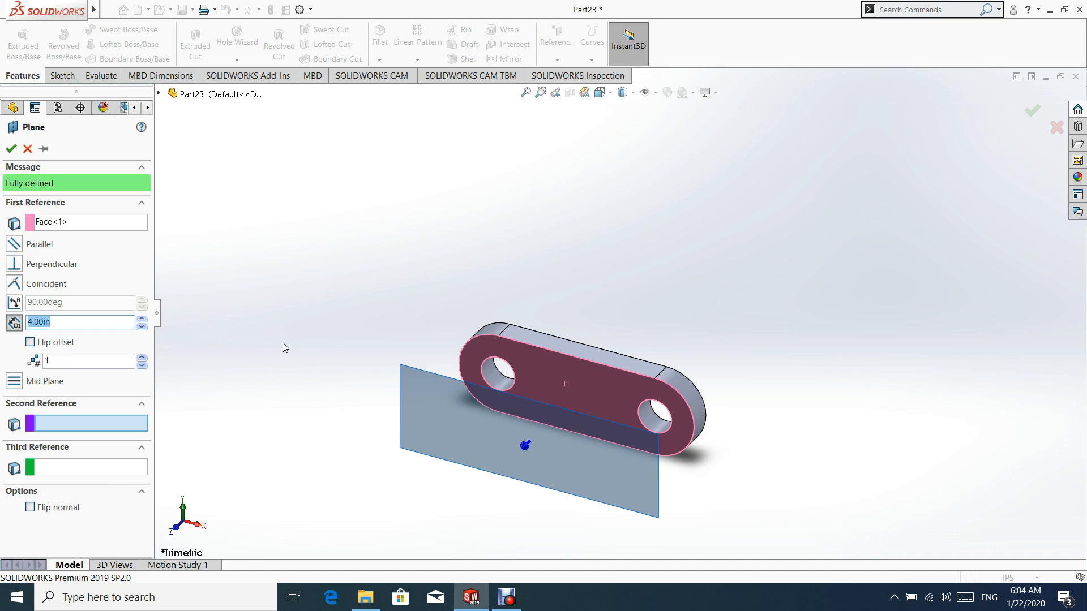
text(4)
key(Return)
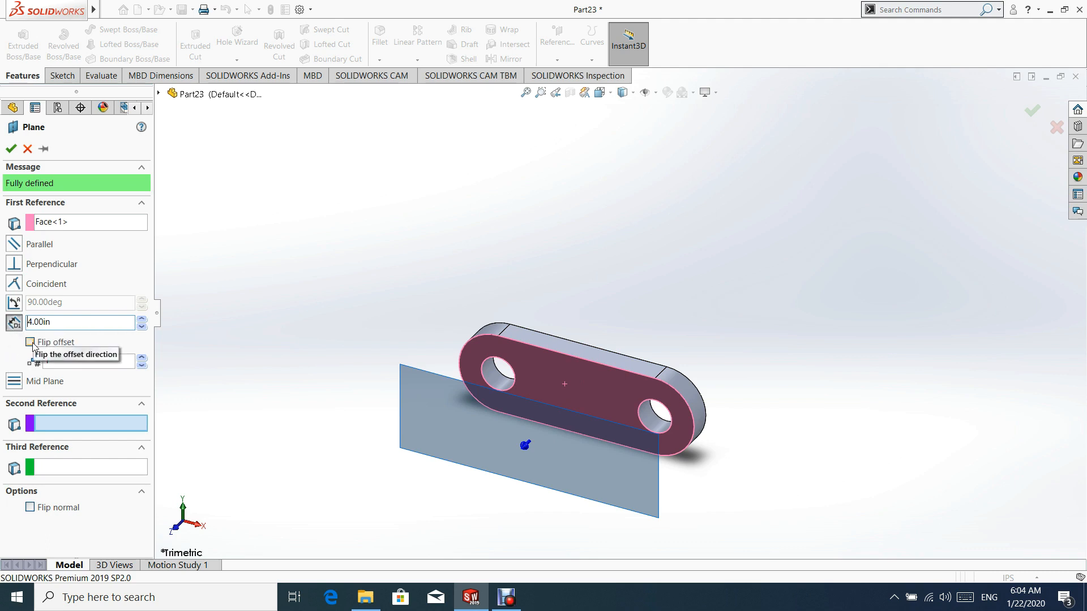
click(30, 342)
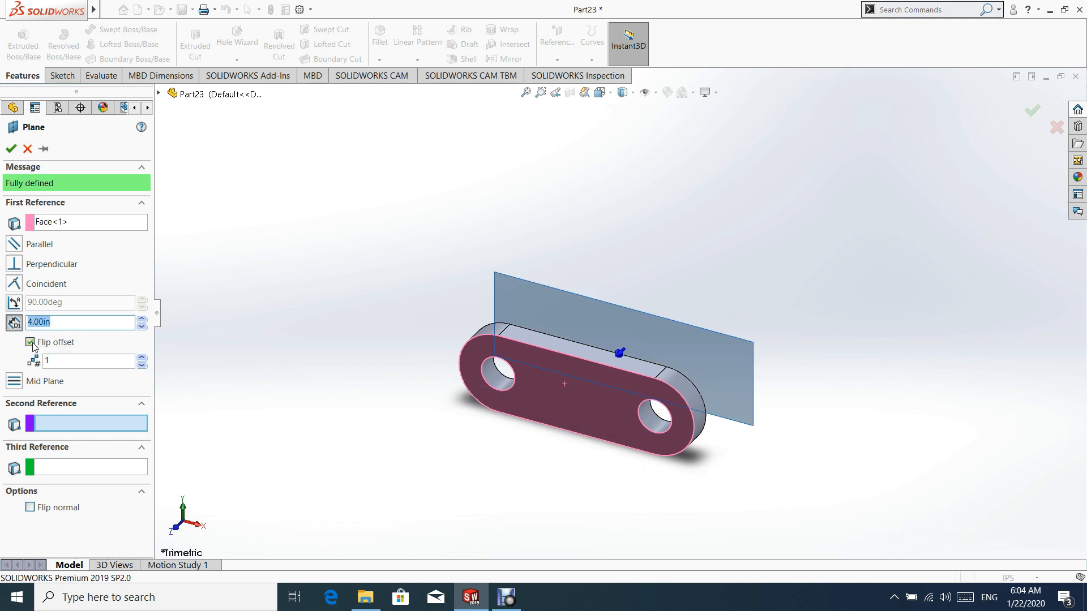
click(11, 148)
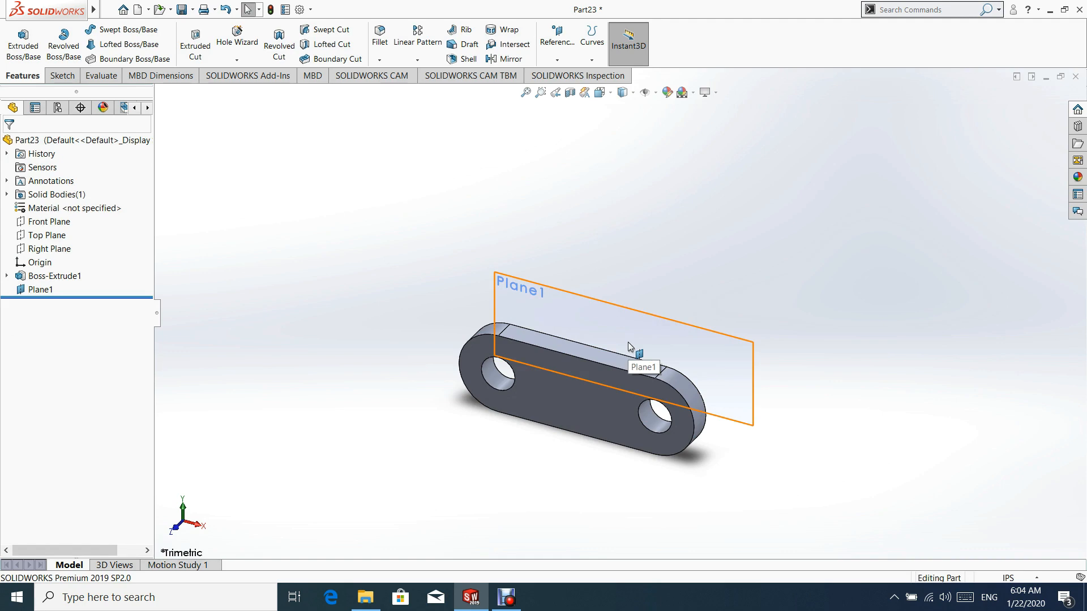
Start a sketch on the offset reference plane and orient the view to face it from the front
click(613, 326)
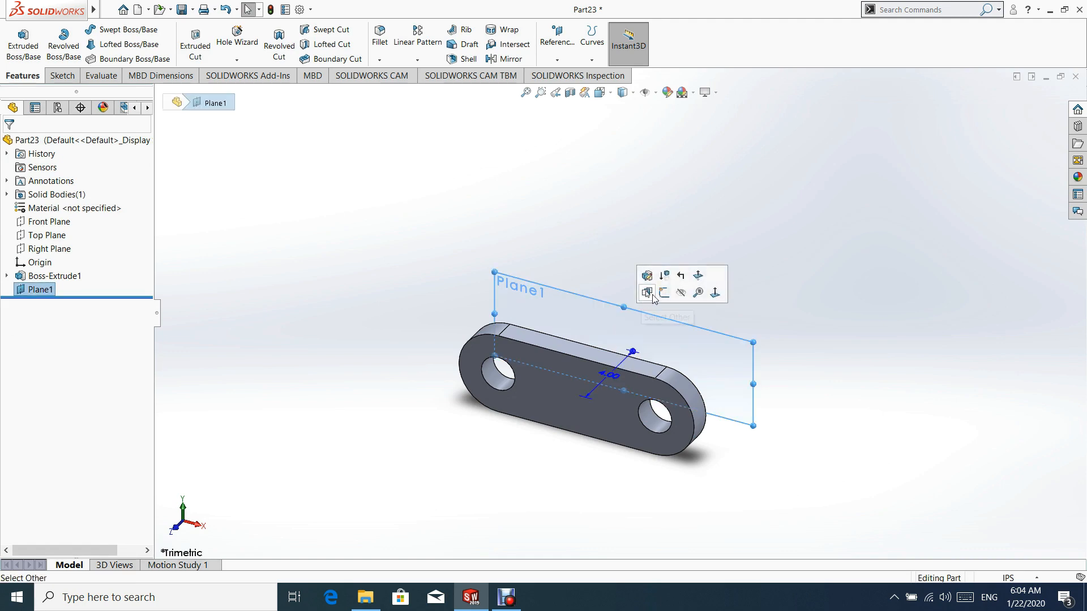
click(648, 277)
click(599, 93)
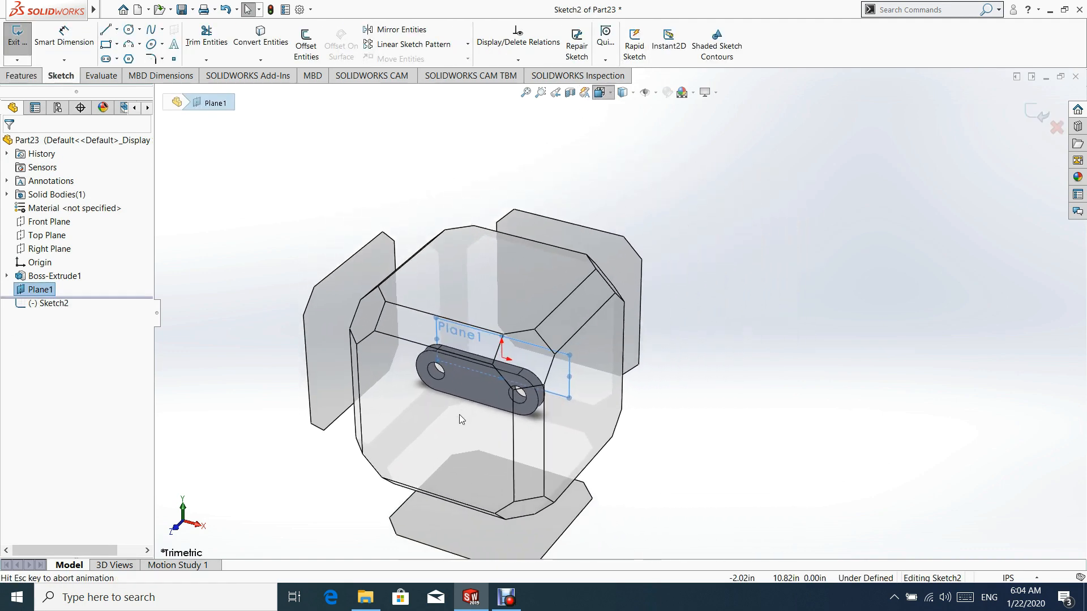
click(464, 408)
scroll(667, 247, up, 3)
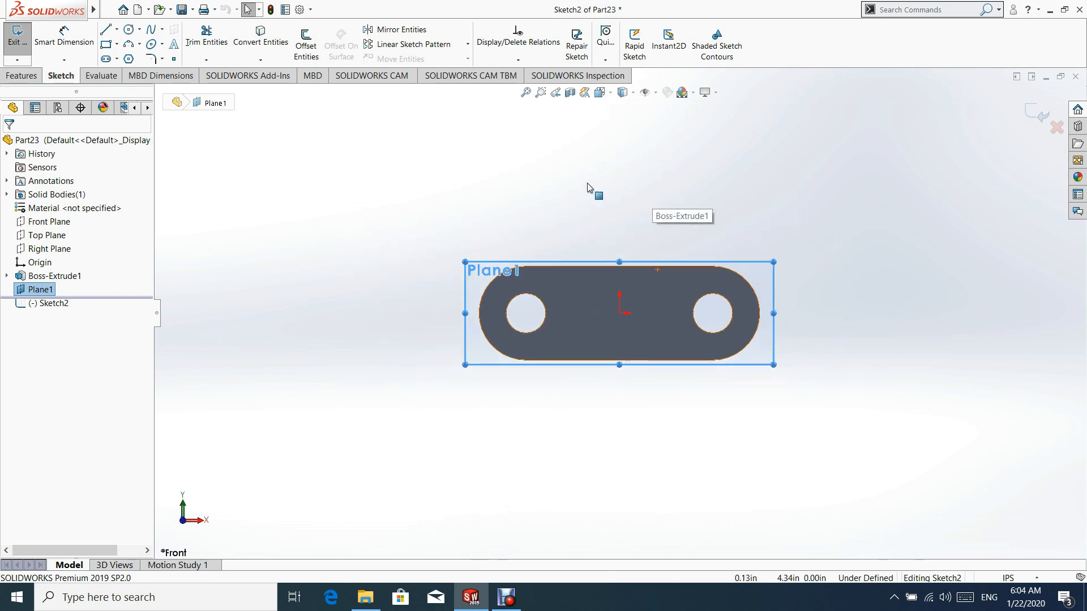
Draw two concentric circles with radii of about 2.39 in and 1.48 in, centred about 6.03 in above the origin
click(129, 28)
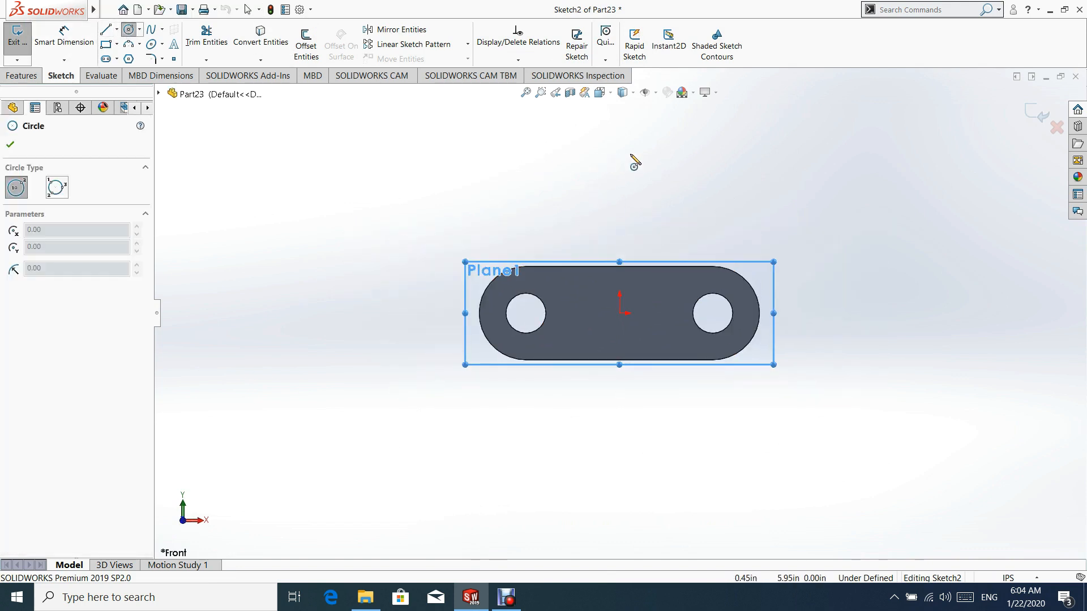
click(620, 152)
click(681, 135)
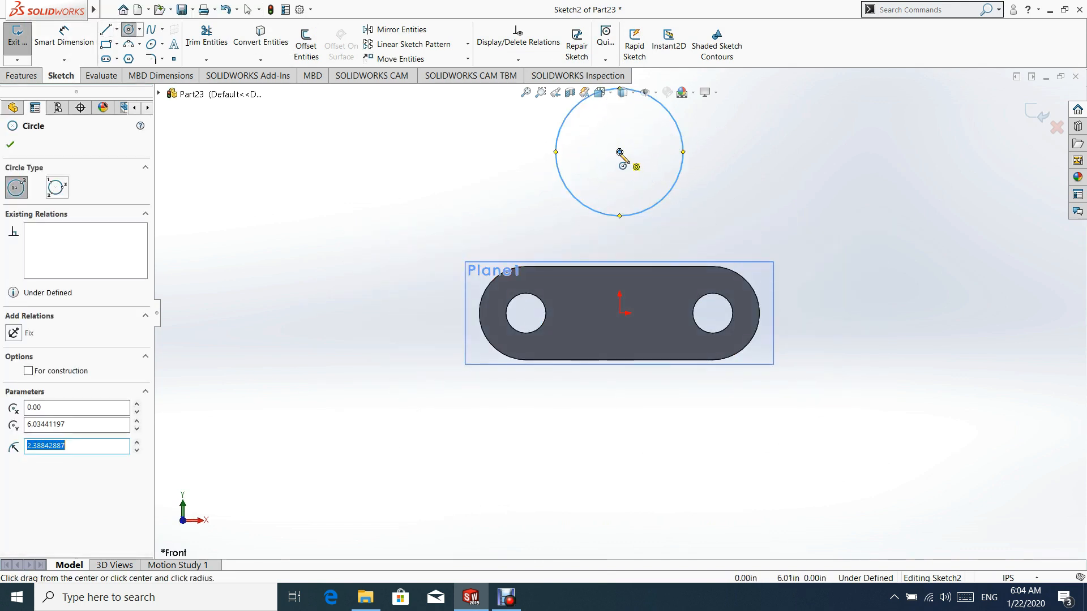
click(619, 152)
click(658, 139)
key(Escape)
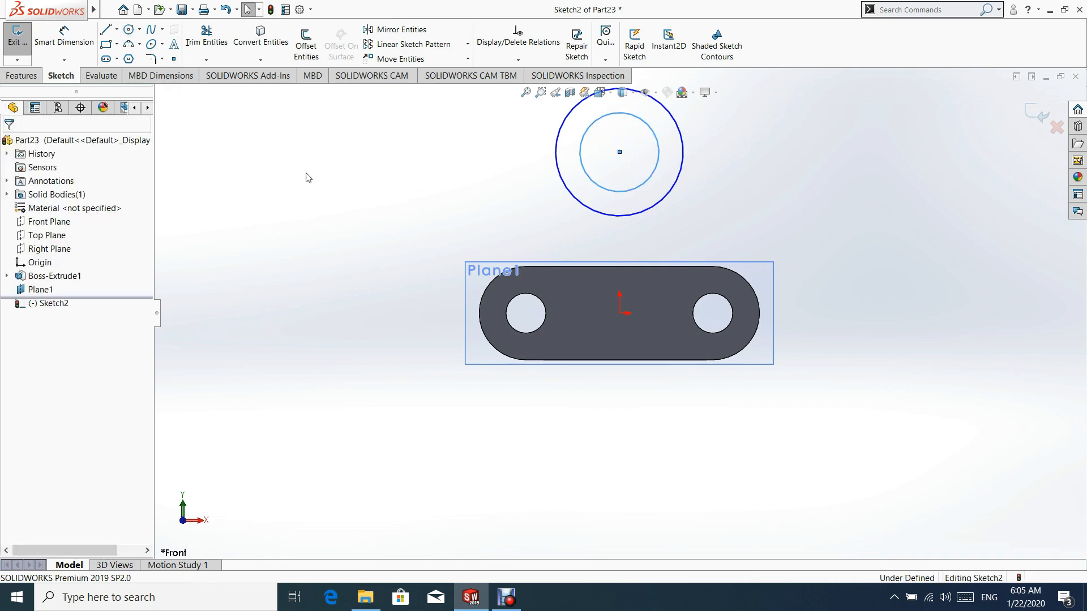
Apply a vertical relation between the concentric circles' center and the origin
scroll(619, 313, up, 1)
click(619, 179)
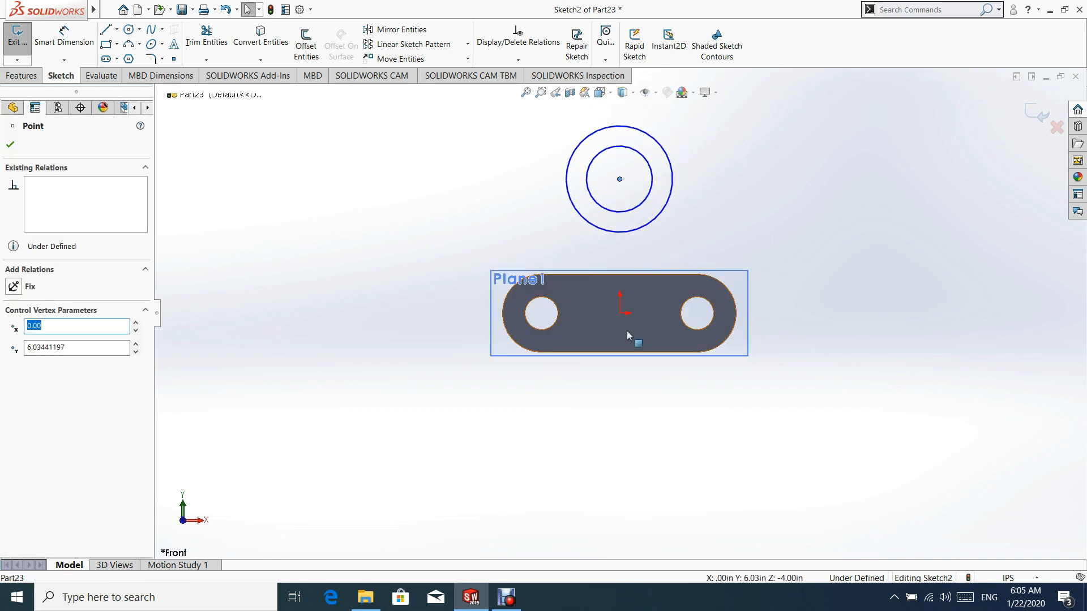
ctrl+click(619, 313)
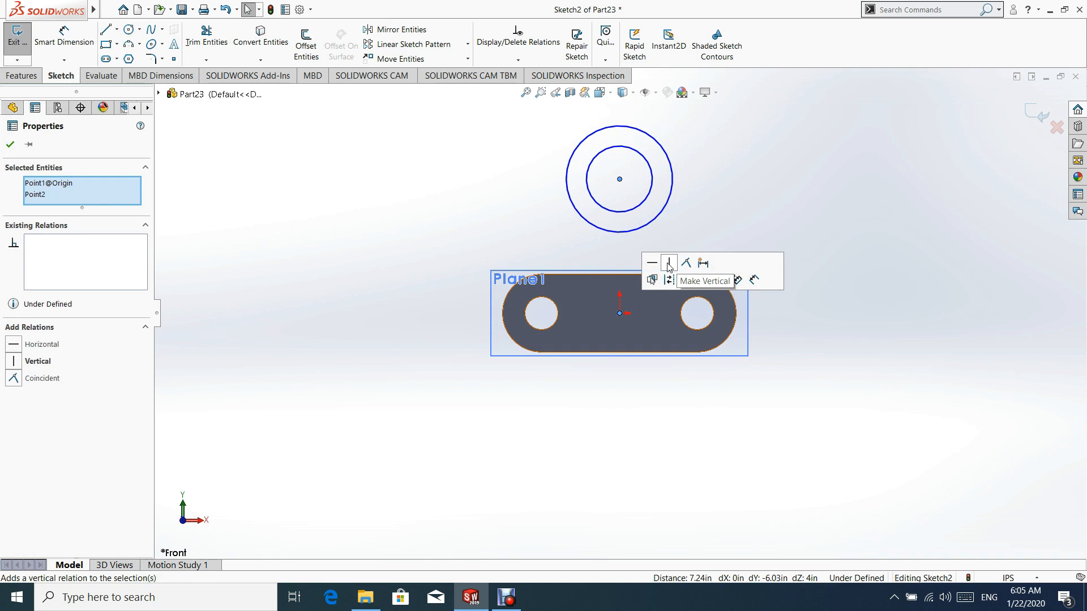
click(670, 263)
Dimension the outer circle with a diameter of 4 in
click(64, 35)
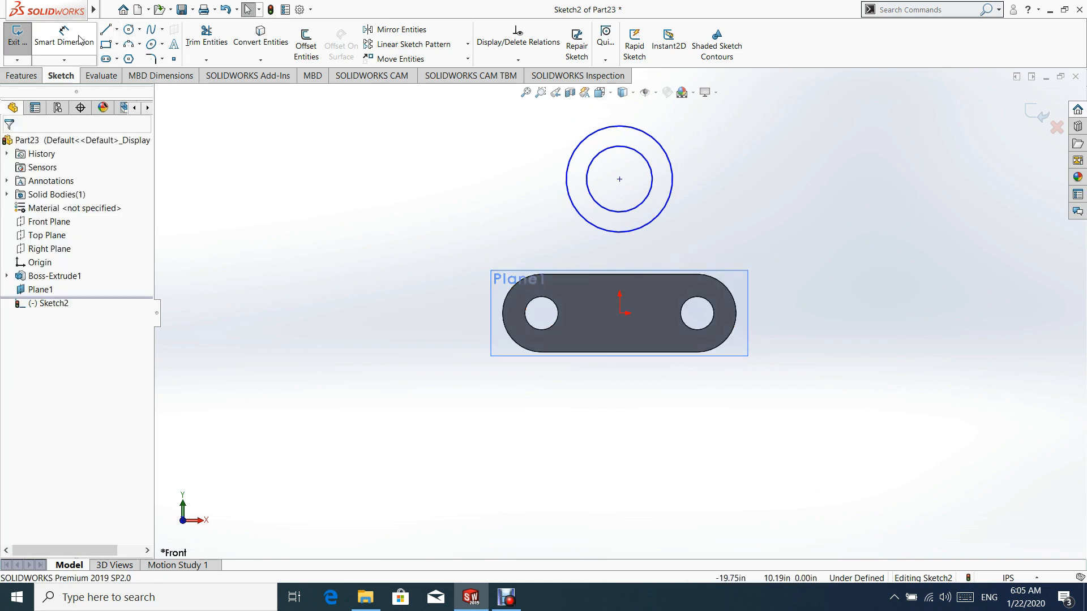
click(664, 150)
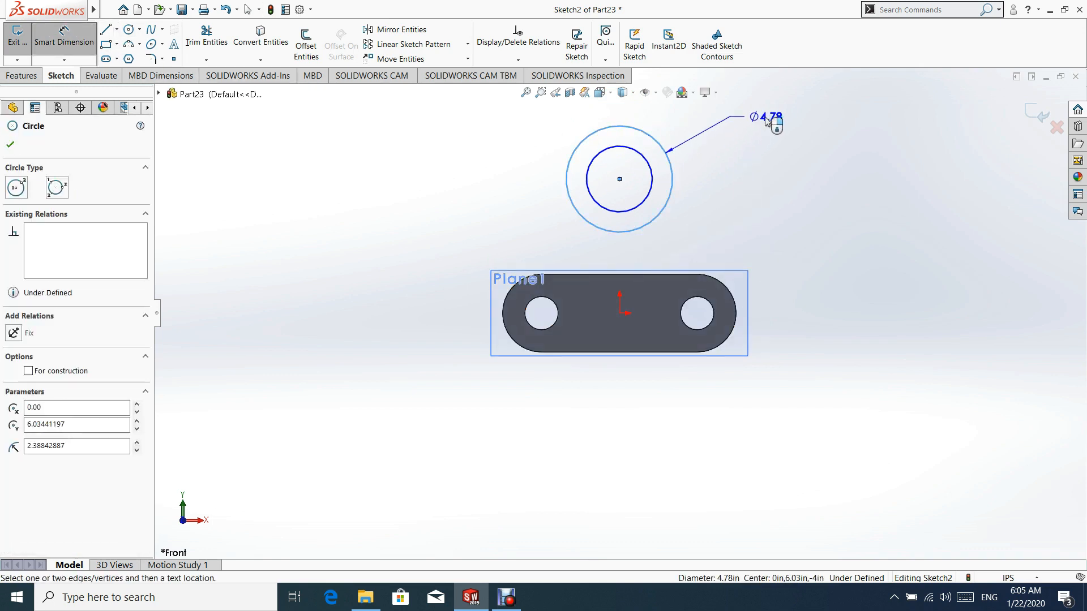
click(766, 121)
text(4)
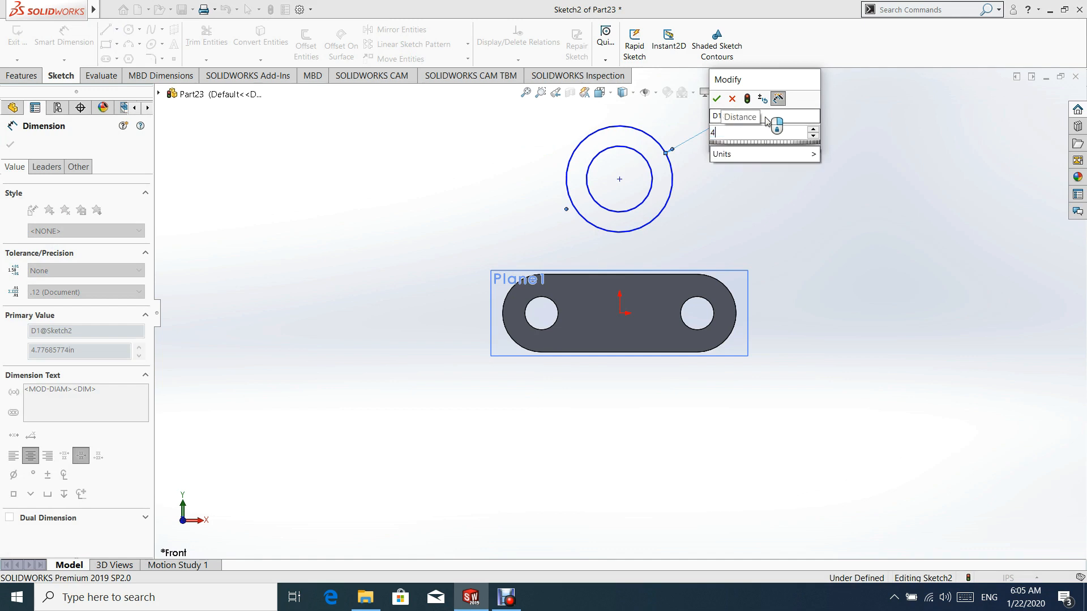
key(Return)
Dimension the inner circle with a diameter of 1.75 in
click(652, 174)
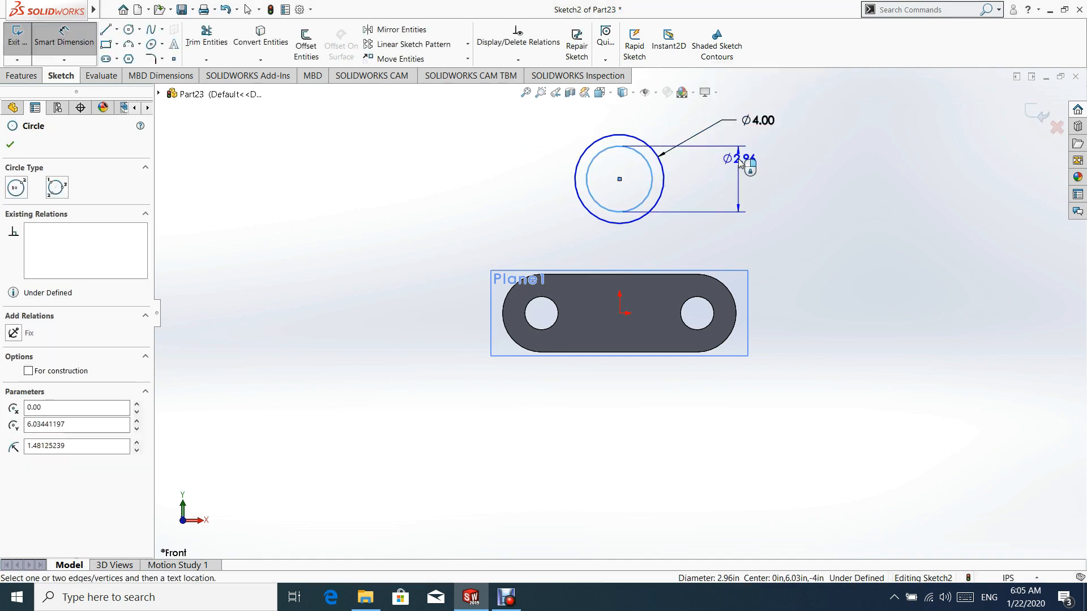
click(751, 146)
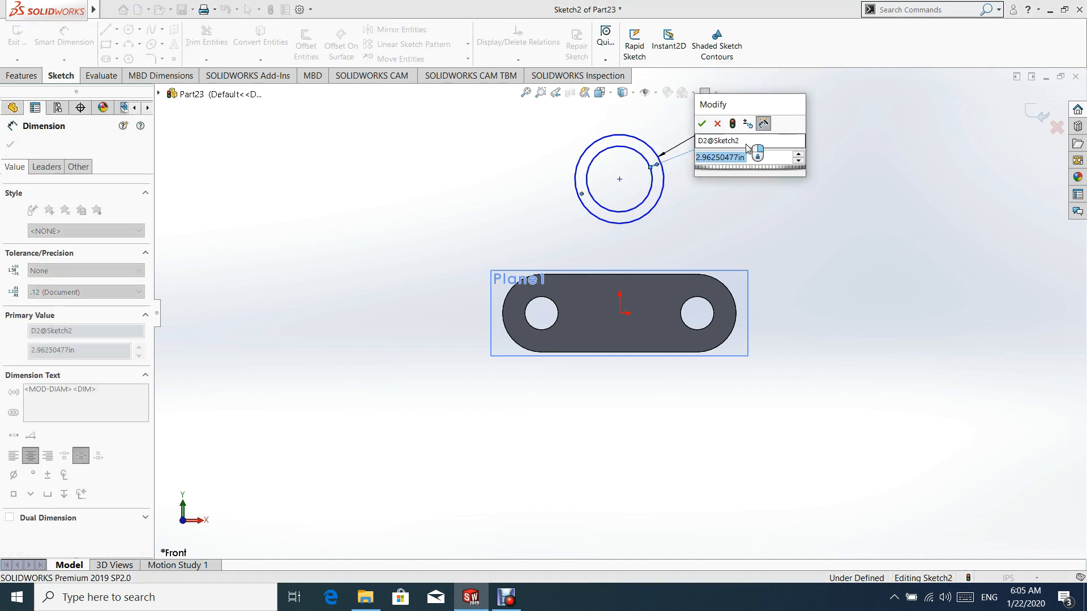
text(1.75)
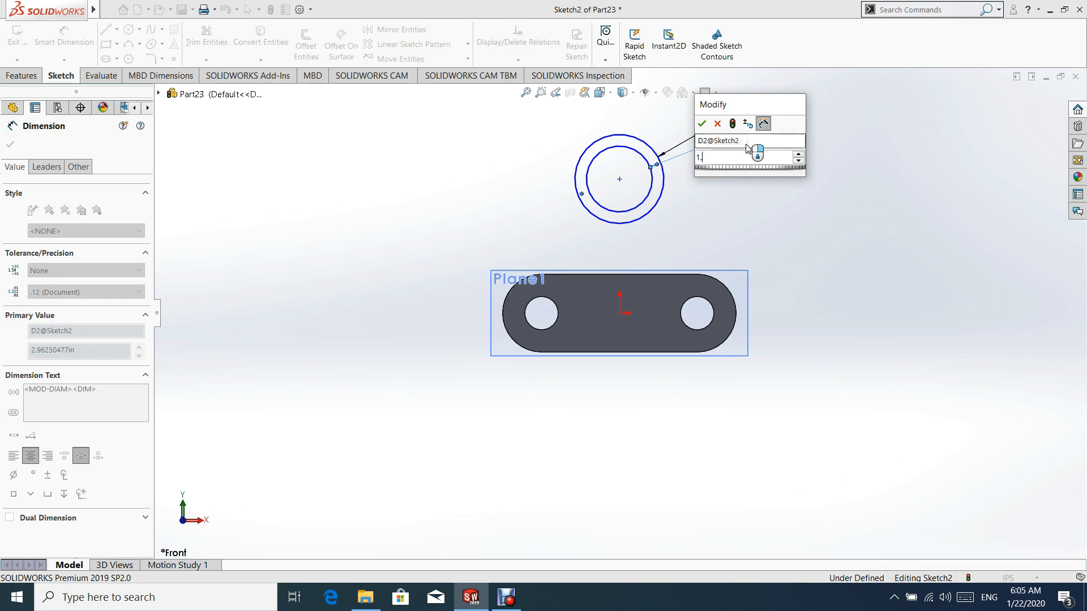
key(Return)
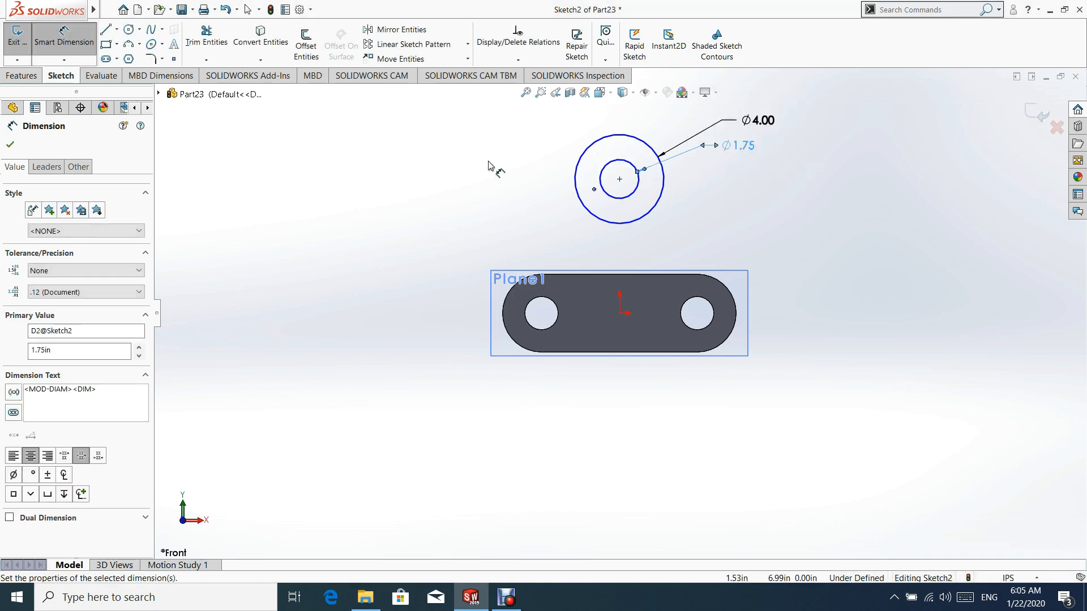
Set the vertical distance between the circles' center and the link's right hole to 5.125 in and finish the sketch
click(620, 179)
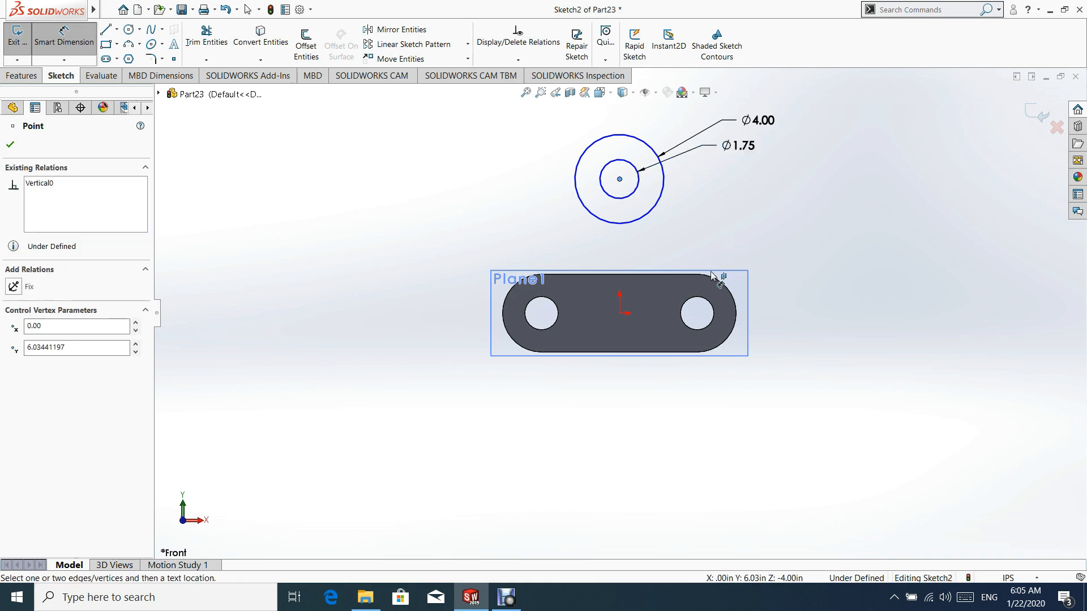
click(714, 314)
click(813, 223)
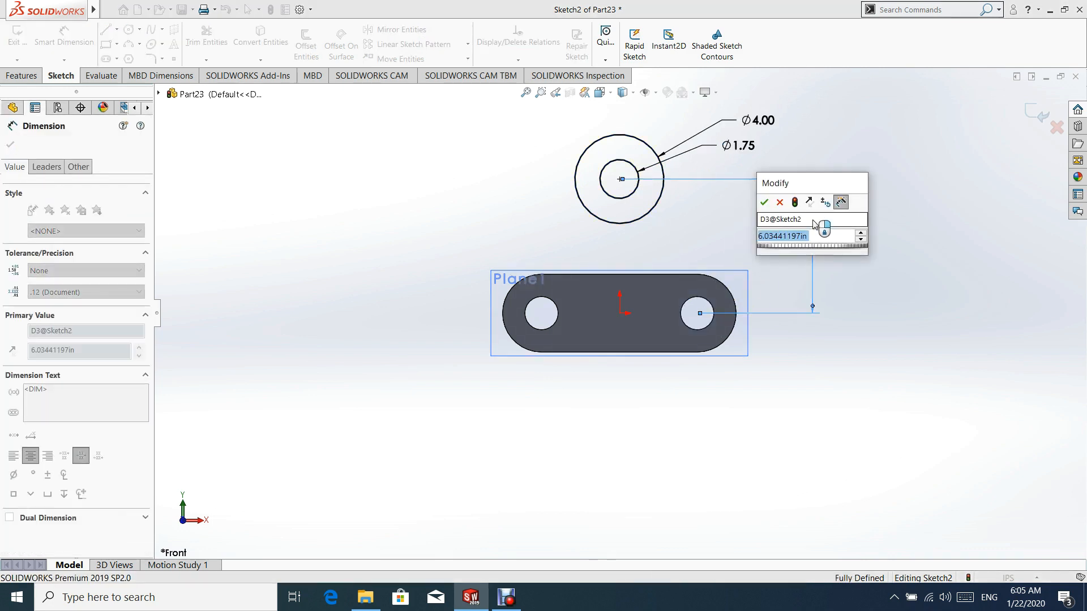
text(5.125)
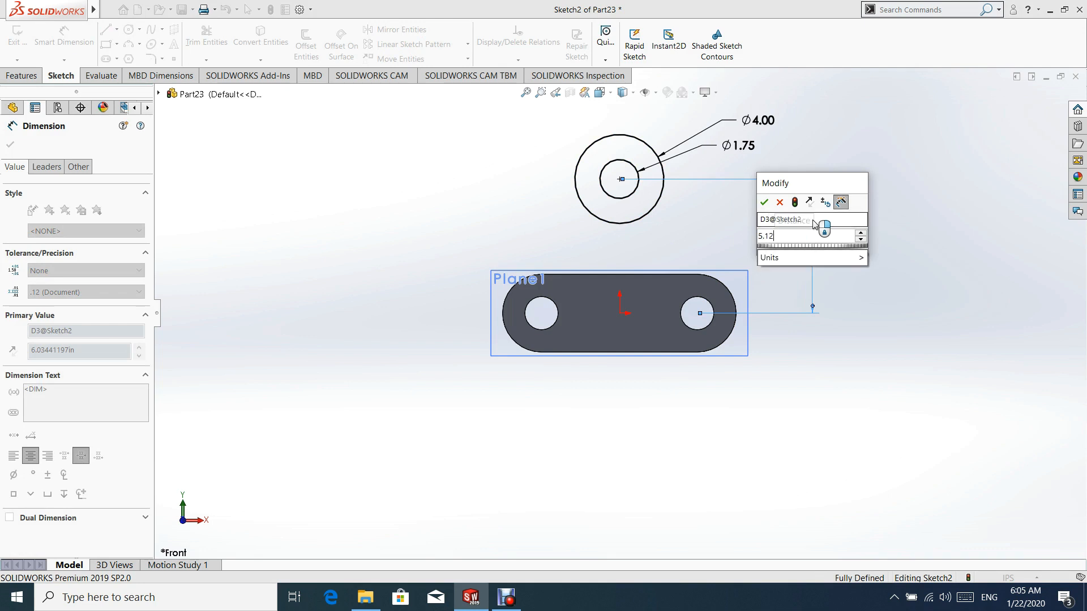
key(Return)
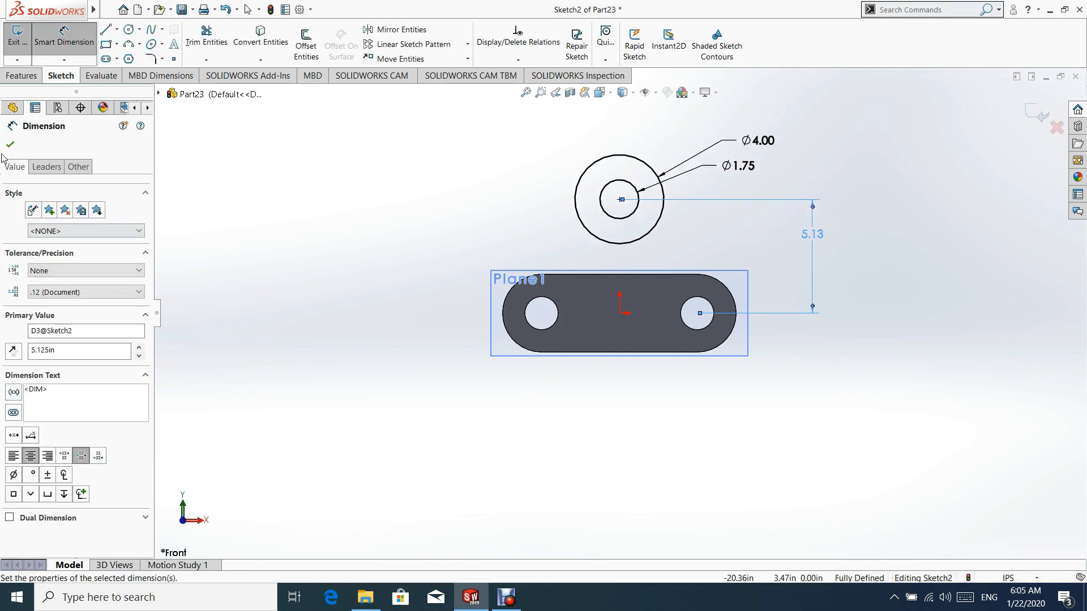
key(Escape)
scroll(695, 264, up, 1)
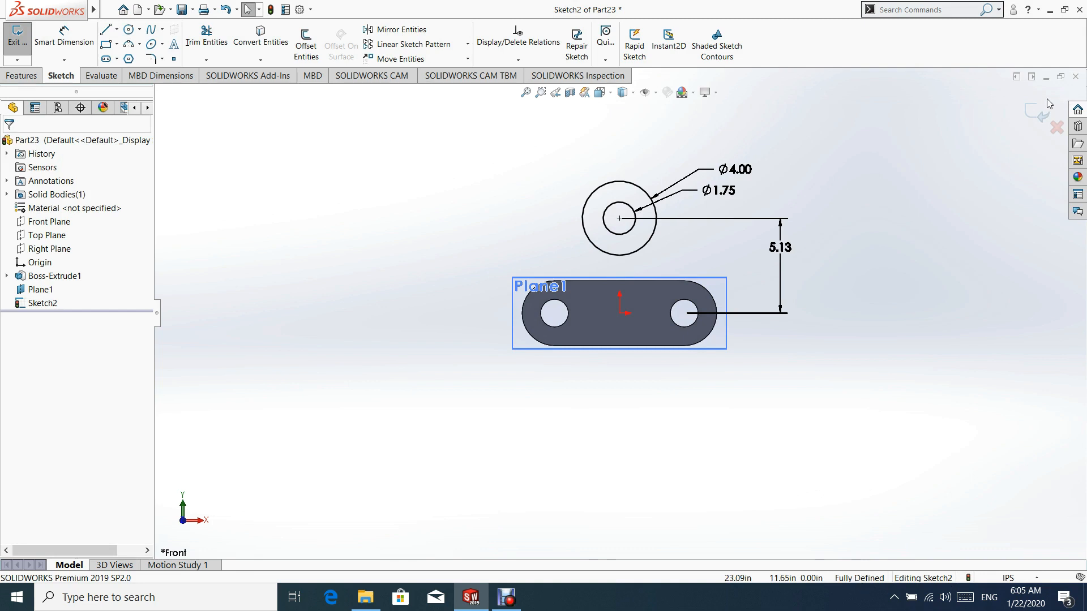
click(1039, 114)
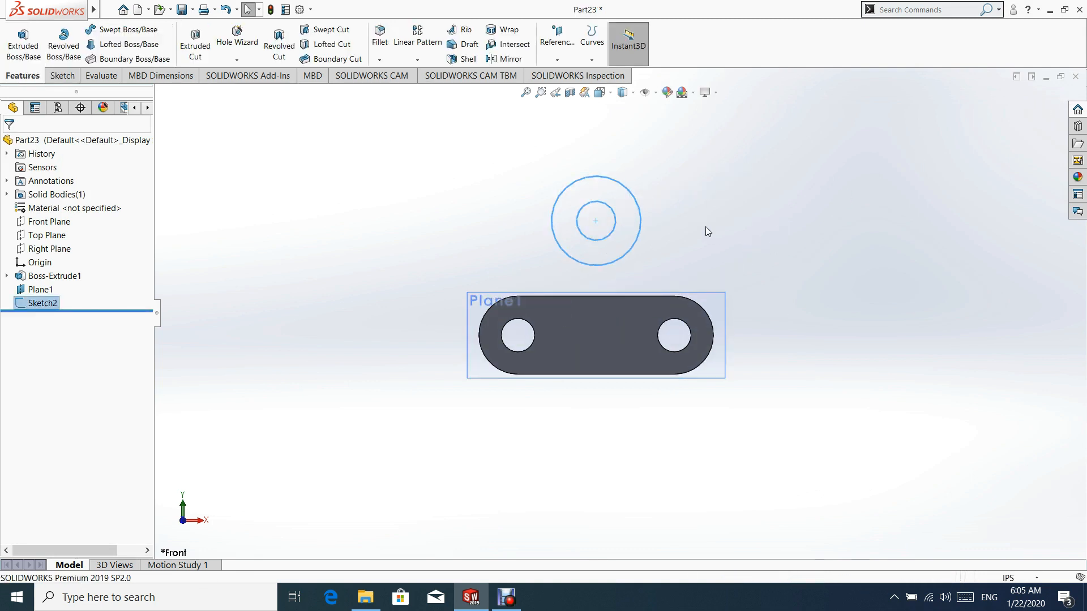
Extrude the ring profile toward the link to a blind depth of 2 in, with merging of the result turned off
middle_drag(709, 226, 613, 239)
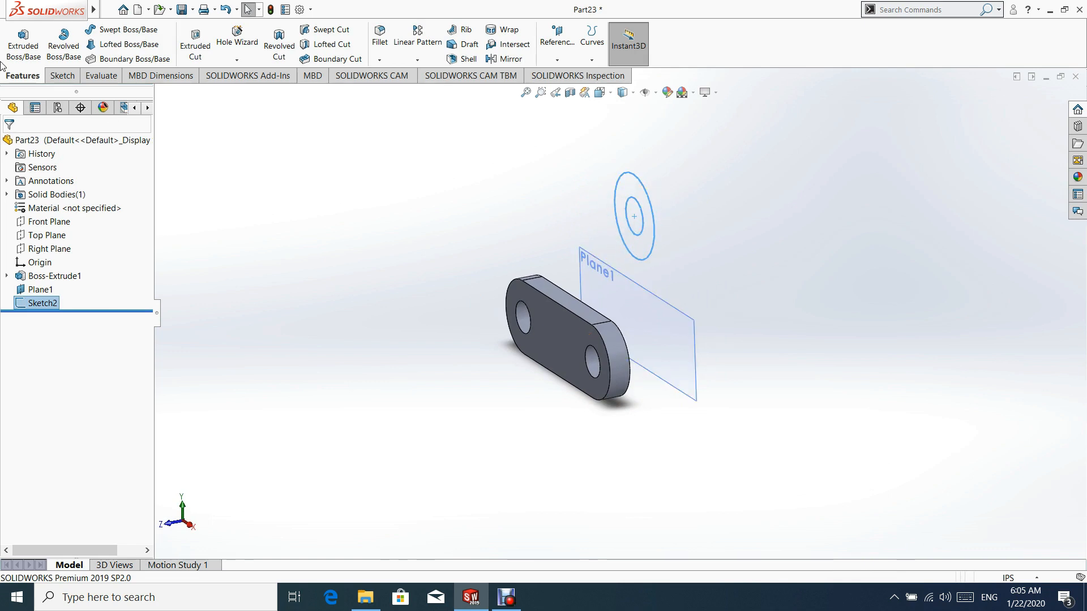
click(23, 43)
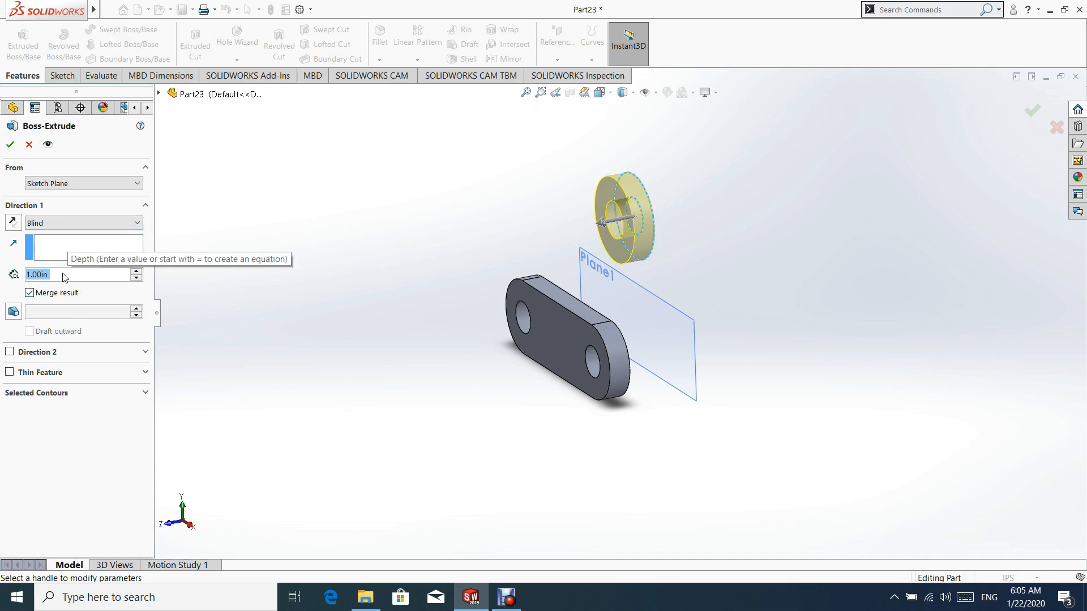
scroll(66, 277, up, 1)
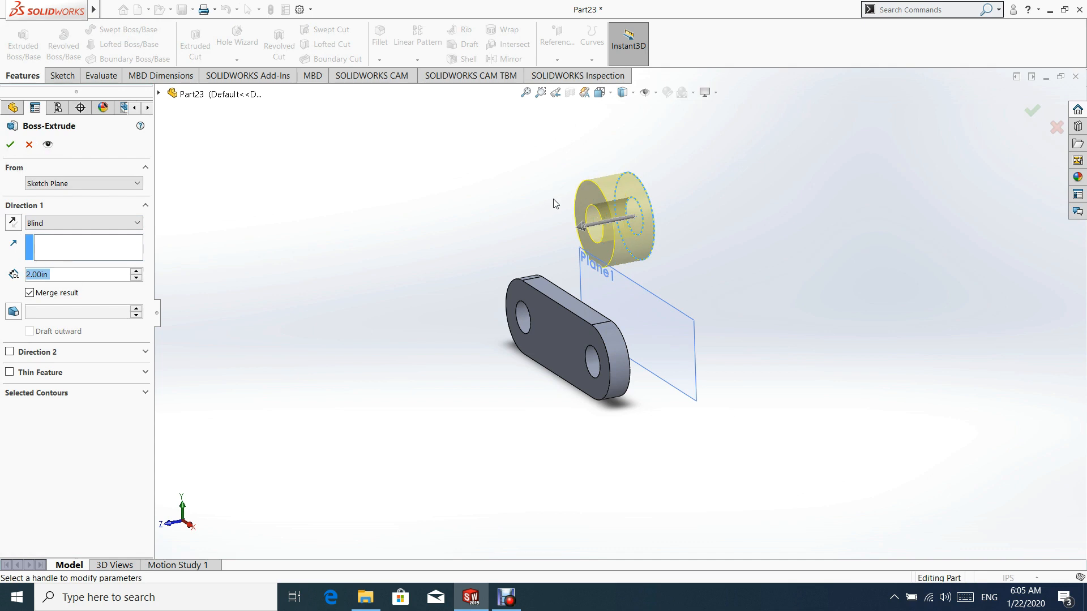
click(29, 293)
click(10, 145)
click(299, 188)
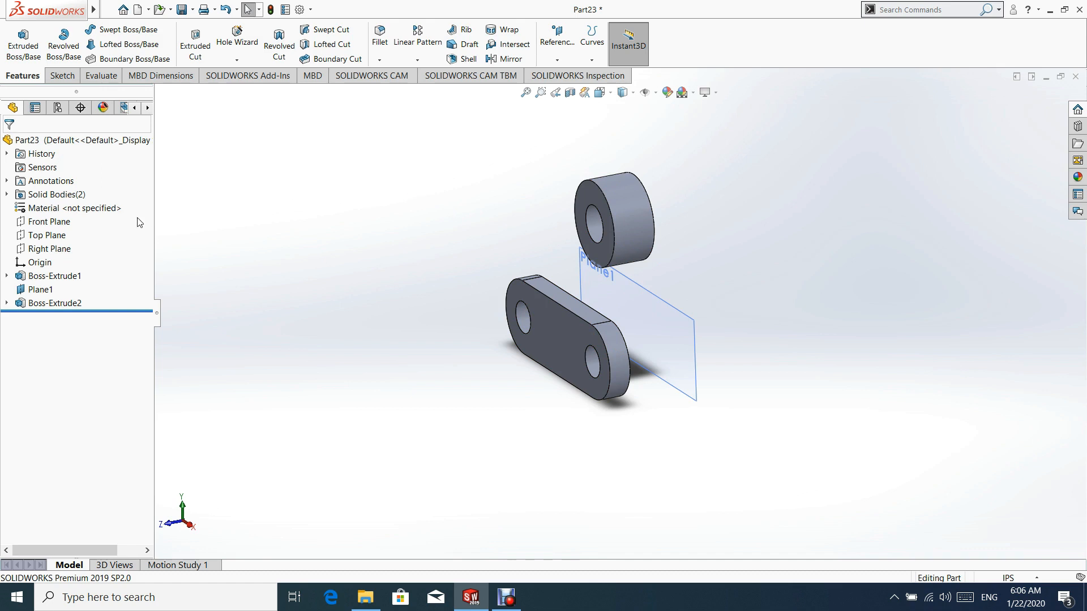
Sketch on the Right Plane a vertical line down from the ring's lower front corner and a horizontal line toward the link's upper back corner
click(49, 248)
click(63, 234)
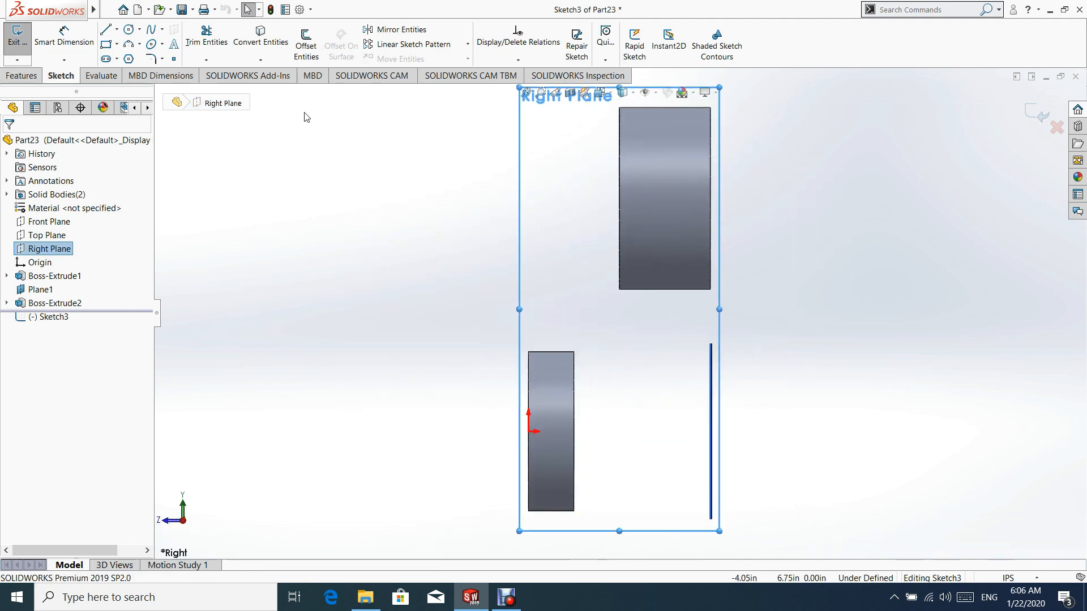
click(106, 31)
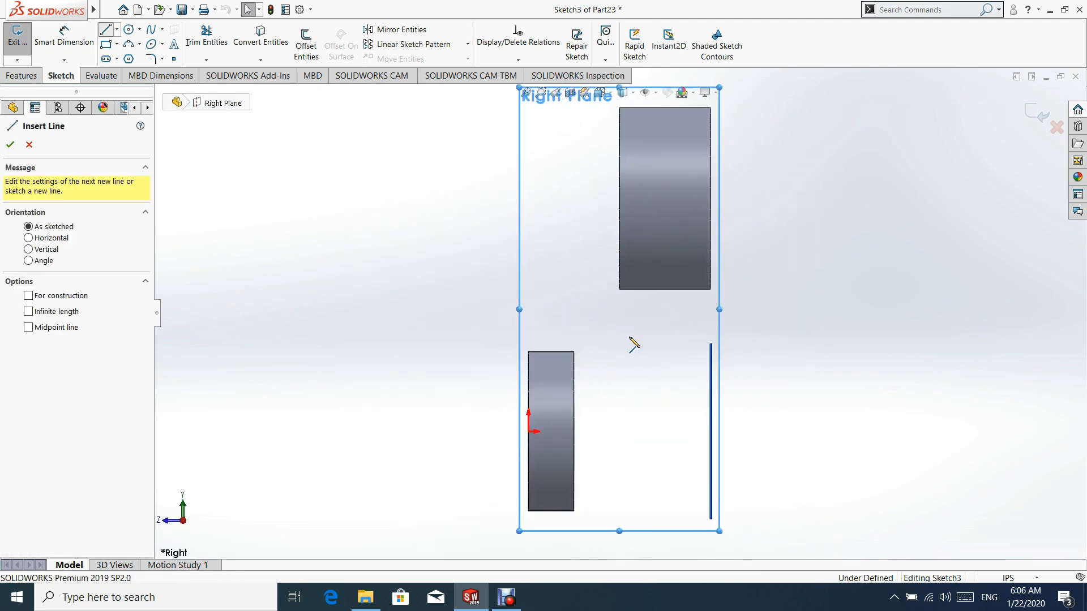
click(620, 289)
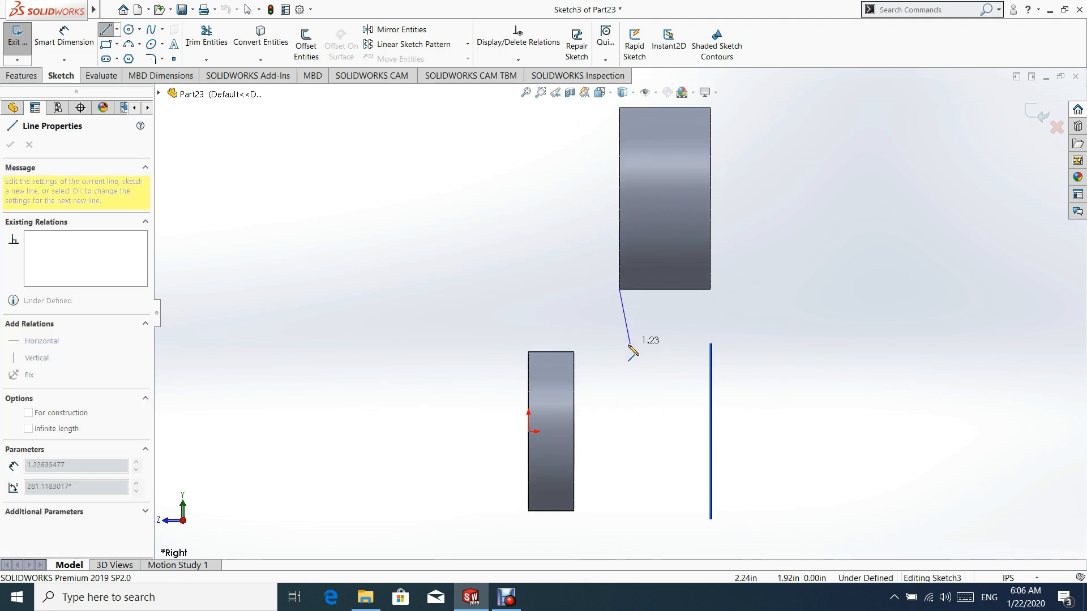
click(619, 348)
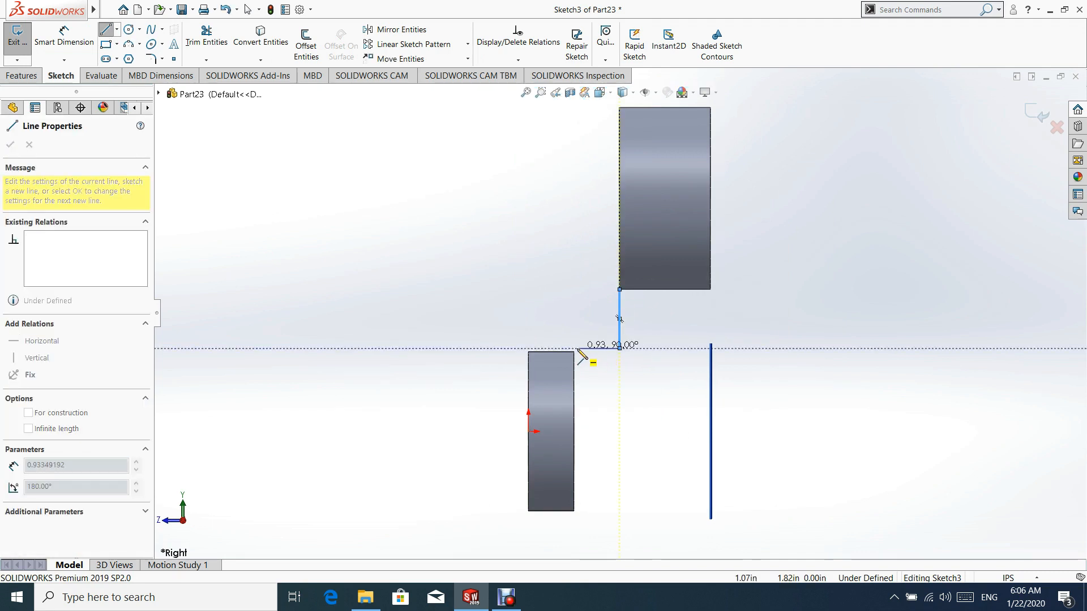
click(573, 348)
key(Escape)
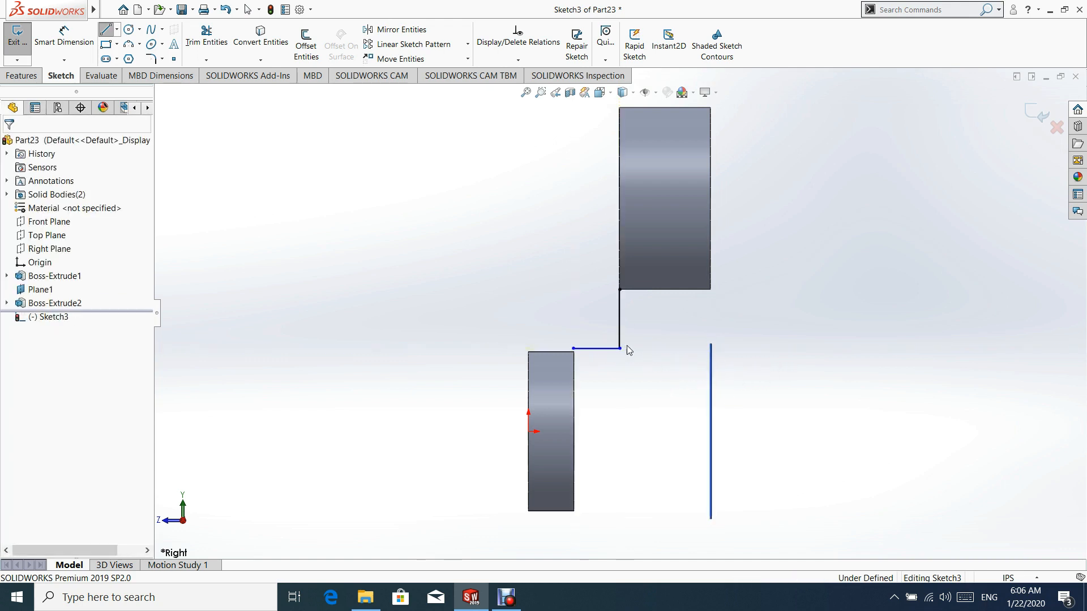
Make the horizontal line's free endpoint coincident with the link's upper back corner
scroll(610, 348, down, 3)
click(531, 346)
scroll(545, 365, down, 3)
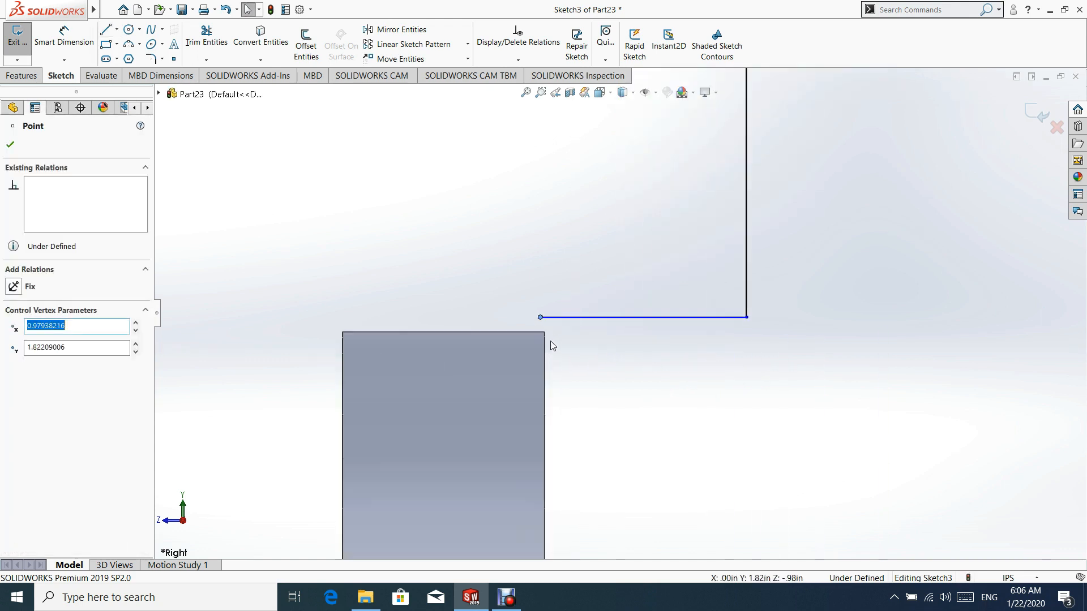
ctrl+click(544, 331)
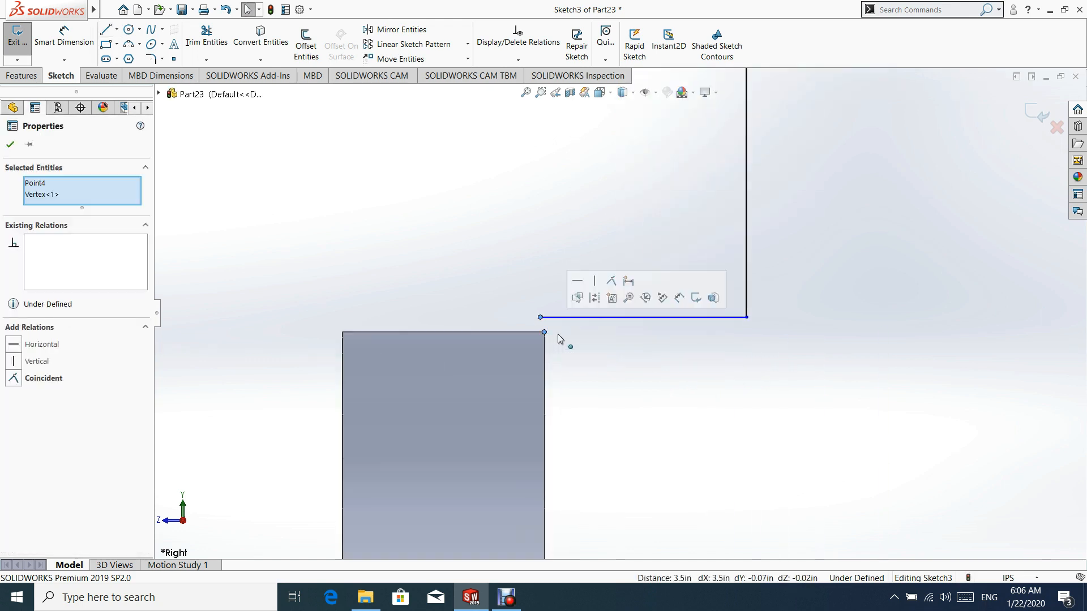
click(614, 287)
click(664, 396)
Sketch a vertical line down from the ring's lower edge, followed by a horizontal line ending on the link's back face
scroll(772, 372, up, 3)
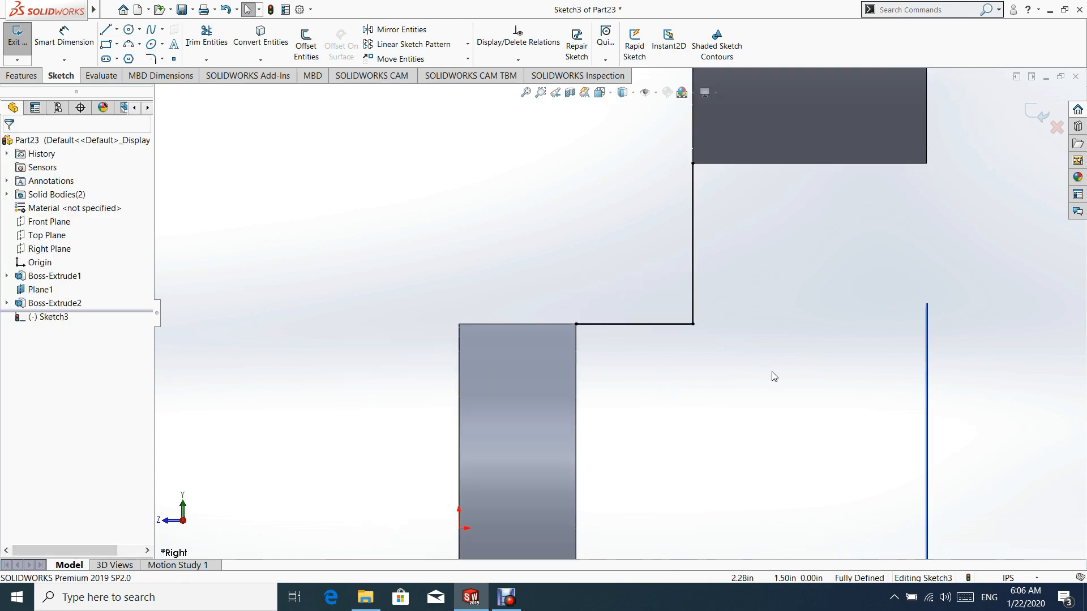
scroll(762, 332, up, 2)
scroll(733, 266, down, 1)
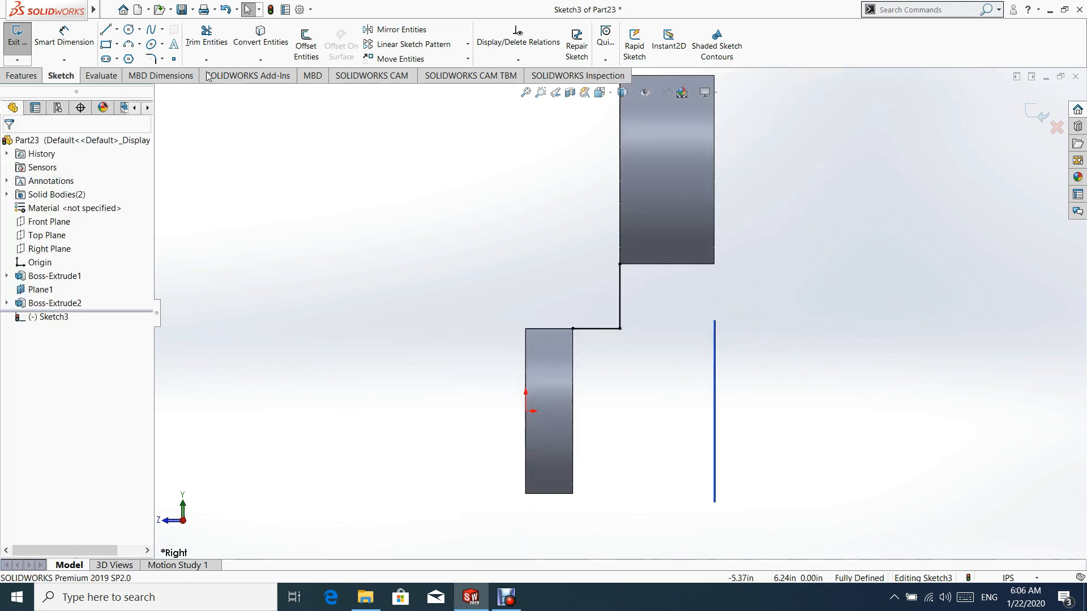
click(107, 32)
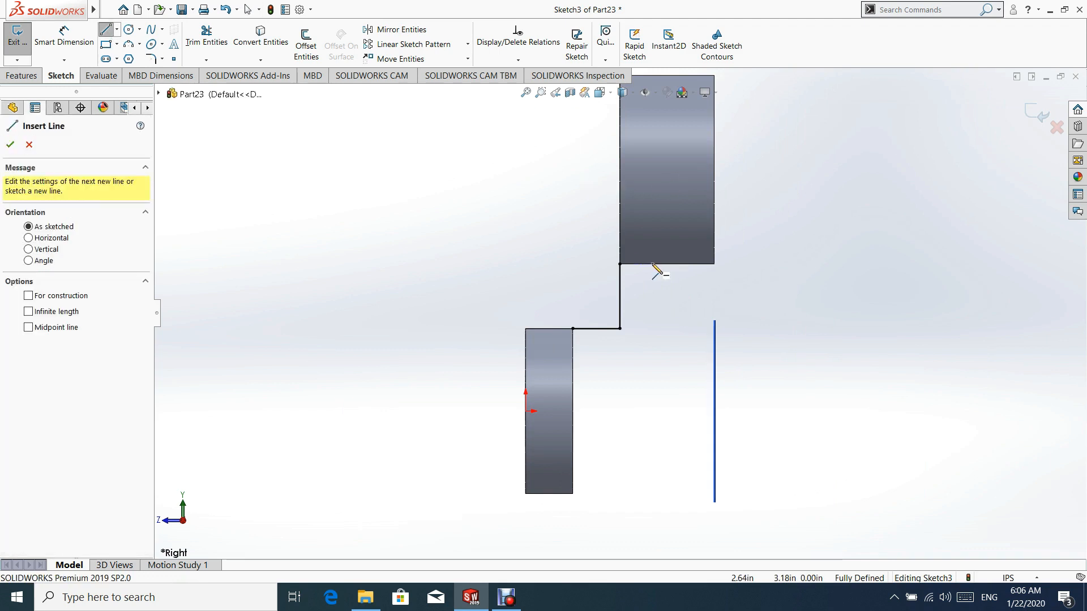
click(651, 264)
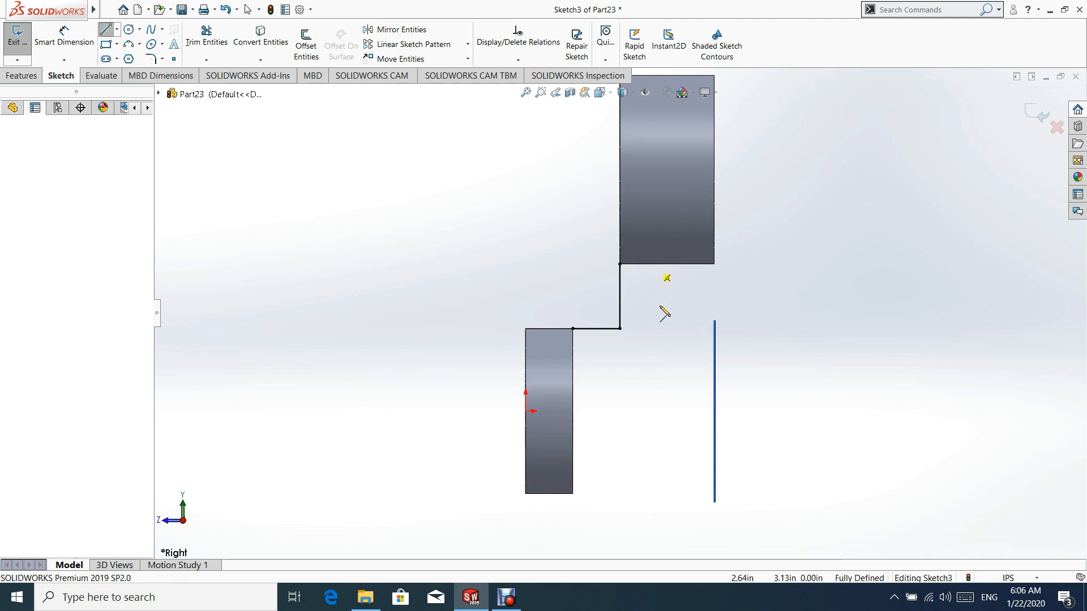
click(573, 351)
key(Escape)
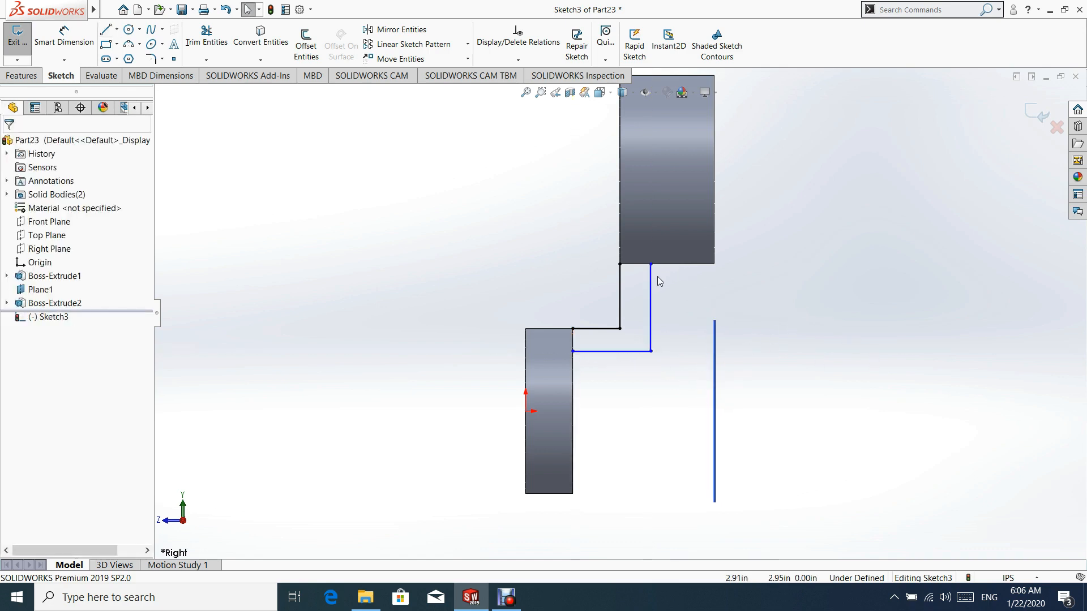
Dimension the spacing between the two vertical profile lines as 1 in
click(64, 37)
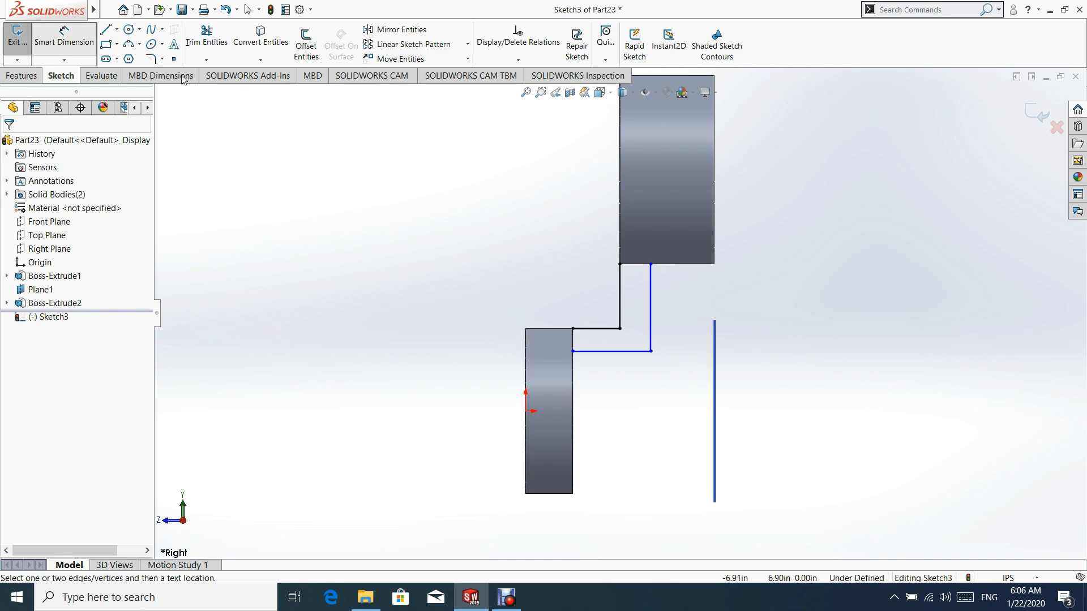
click(651, 292)
click(619, 285)
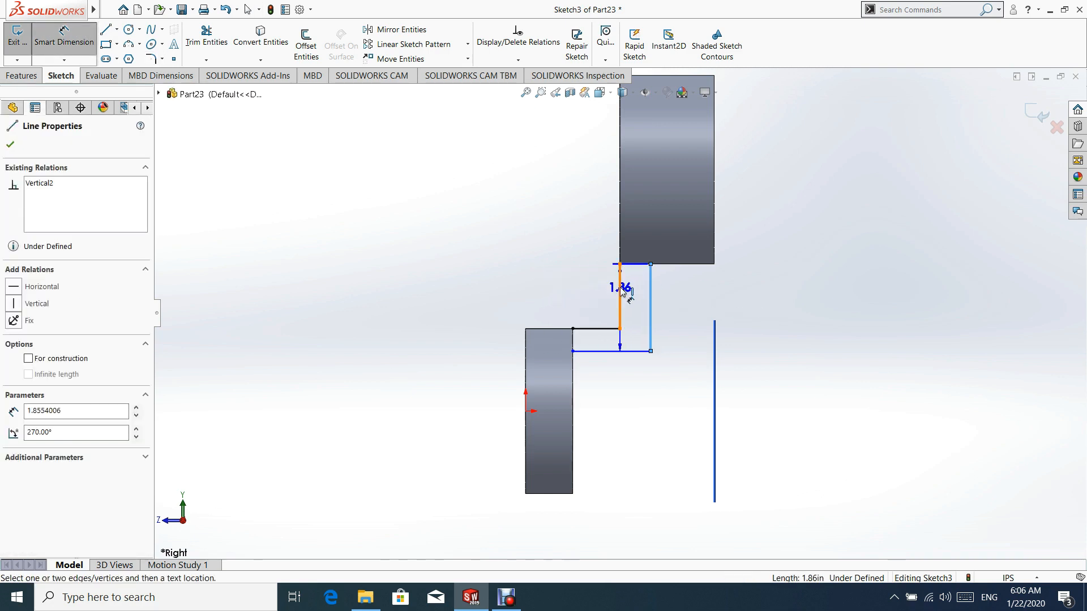
click(518, 225)
text(1)
key(Return)
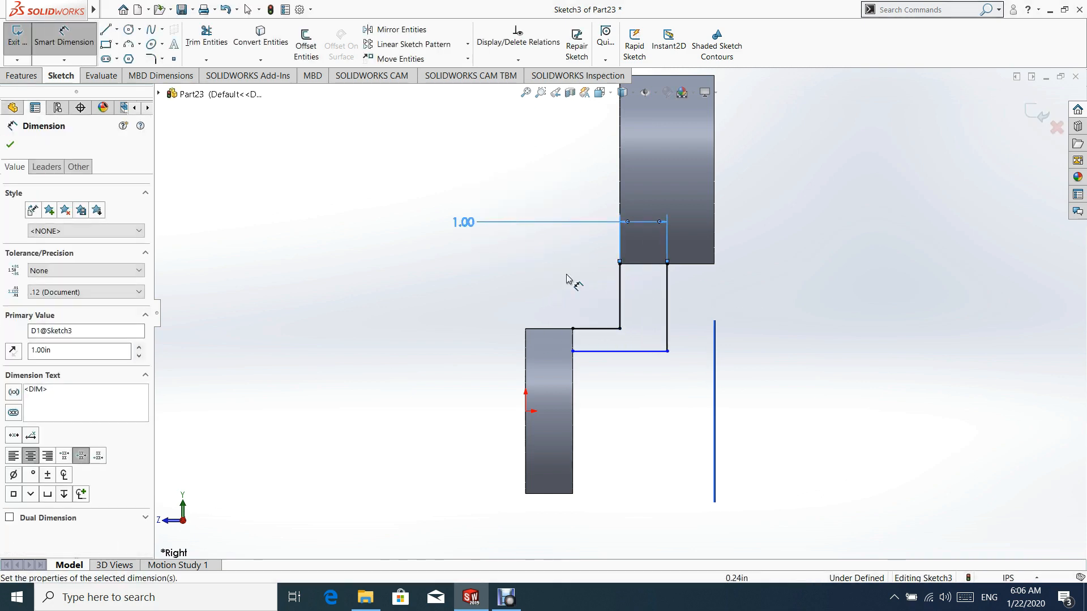
Dimension the spacing between the two horizontal profile lines as 1 in
click(600, 328)
click(619, 351)
click(378, 348)
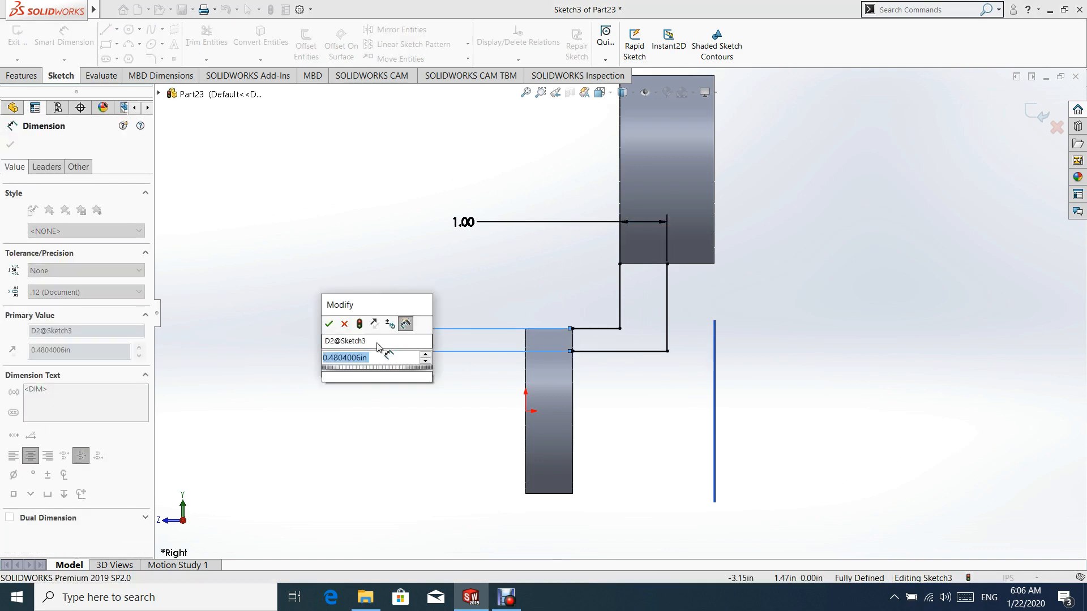
text(1.00in)
key(Return)
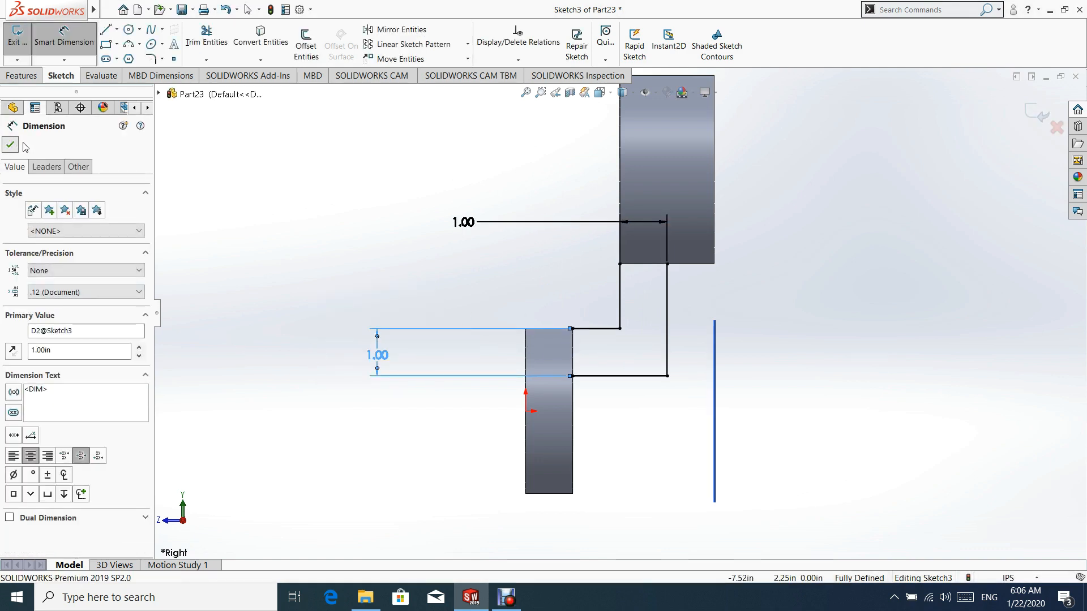
key(Escape)
Round the profile's inner corner with a 0.5 in sketch fillet
click(151, 59)
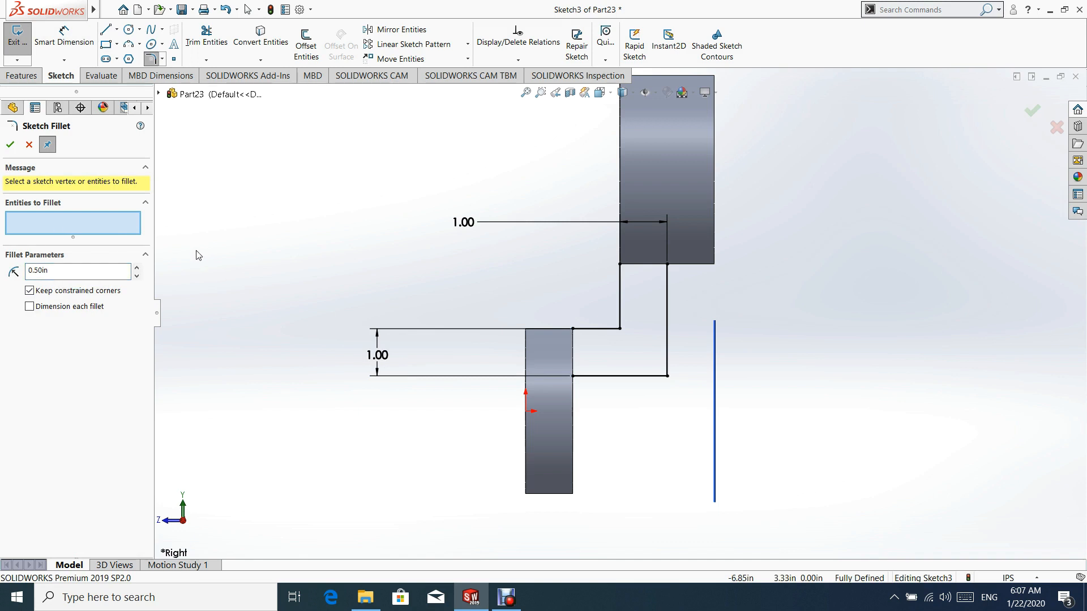
click(621, 329)
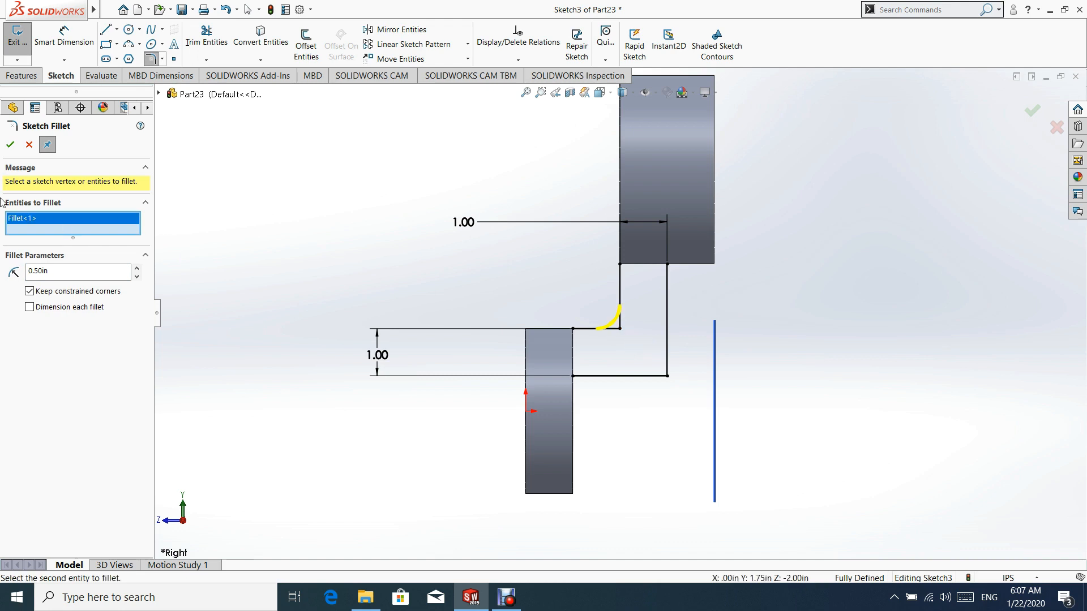
click(10, 145)
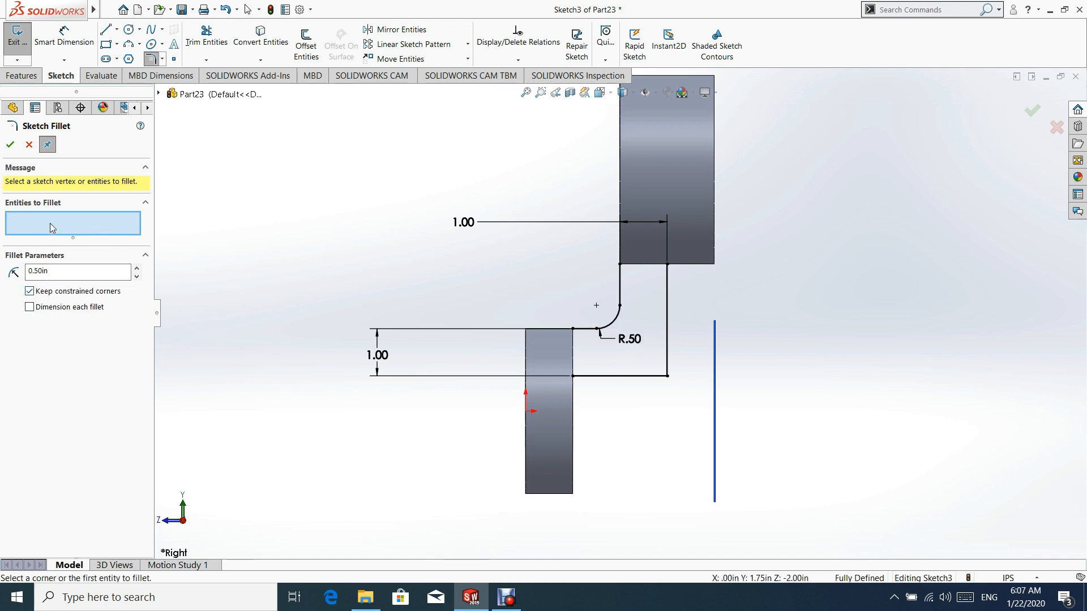
key(Escape)
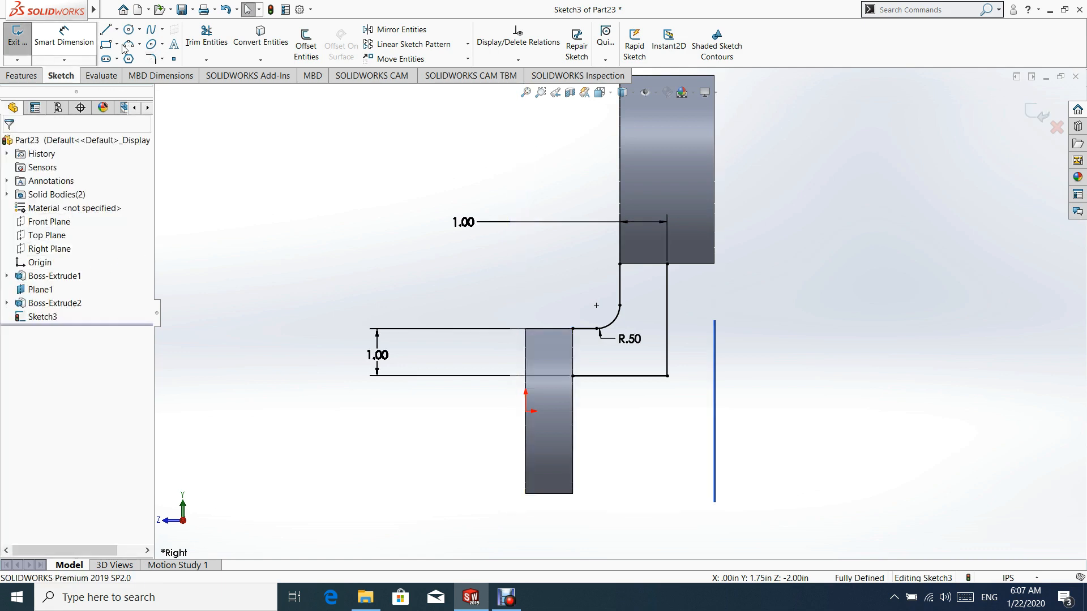
Round the profile's outer corner with a 1.5 in sketch fillet and finish the sketch
click(151, 58)
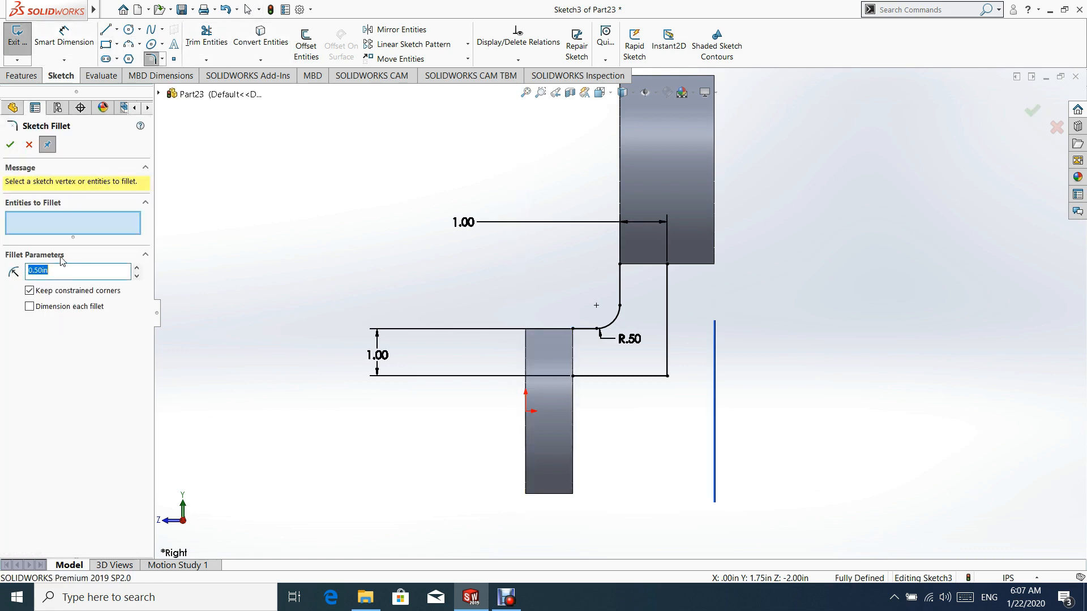
text(1.)
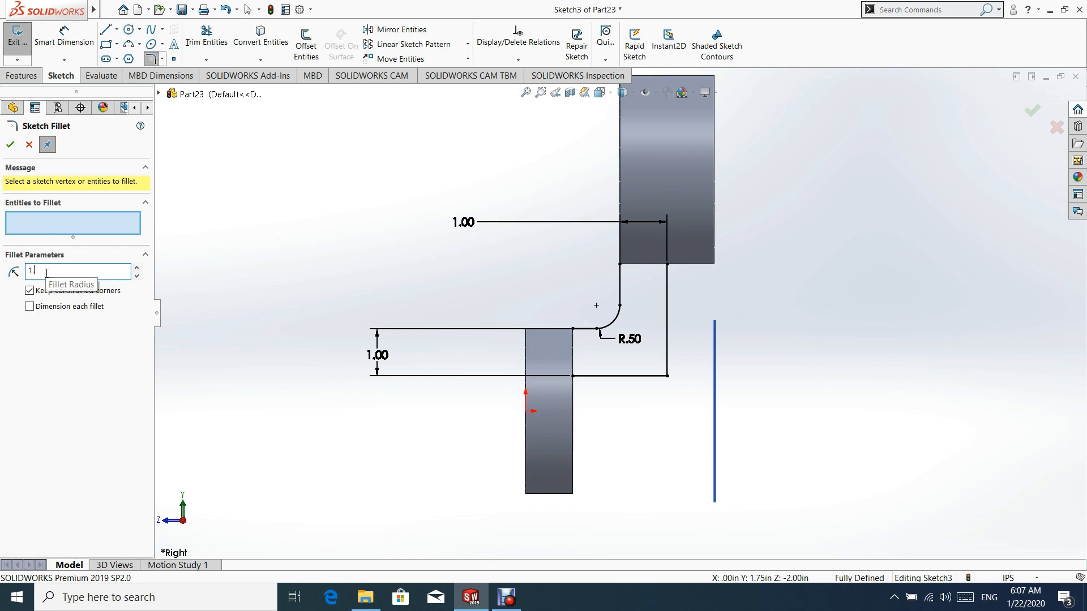
text(50in)
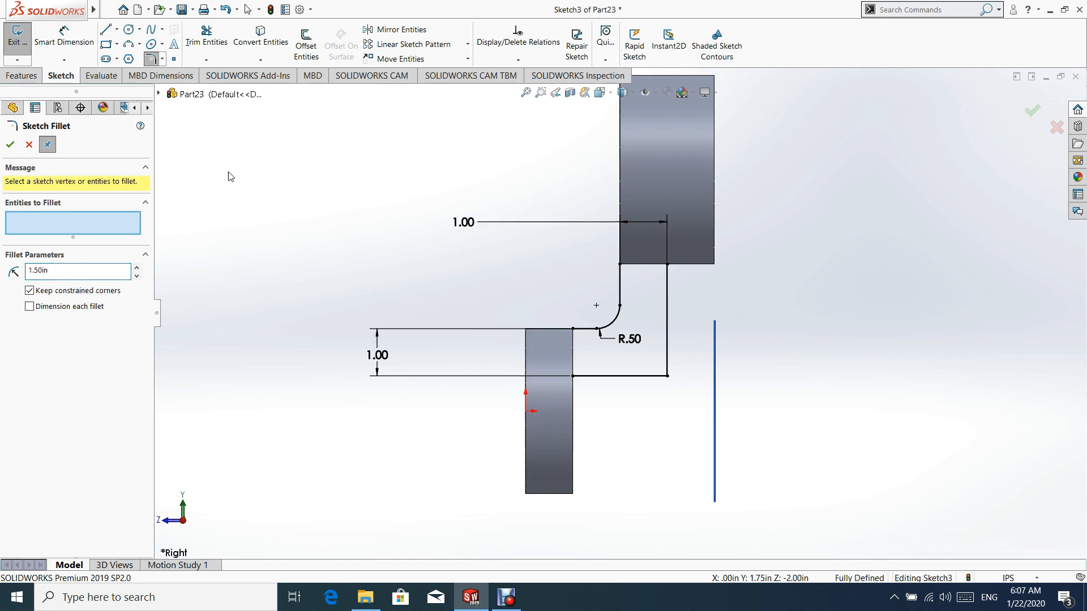
click(673, 381)
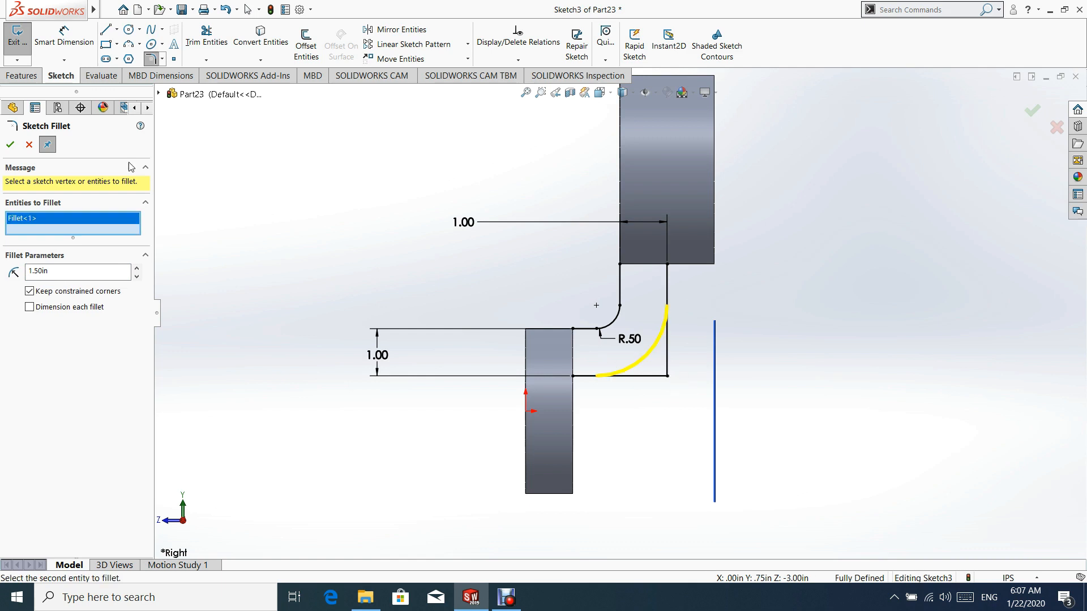
click(10, 144)
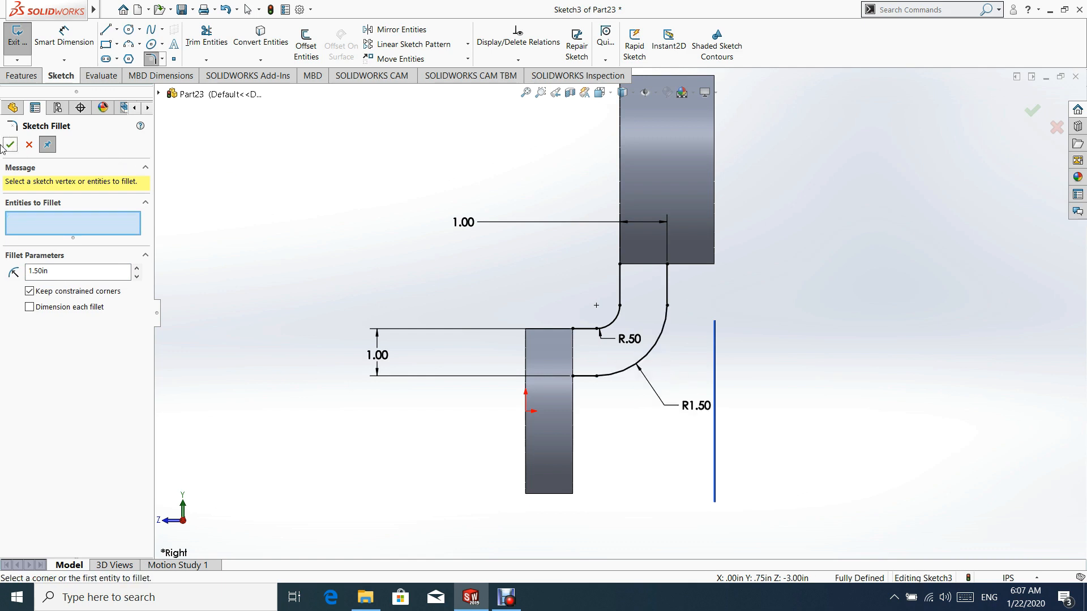
click(5, 145)
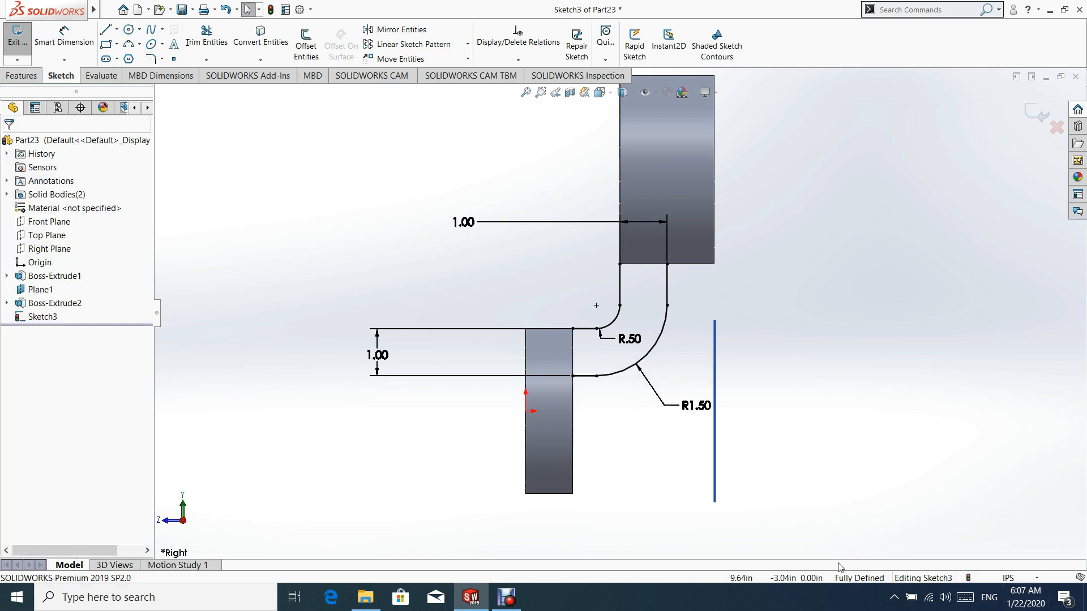
scroll(730, 356, up, 2)
click(1036, 114)
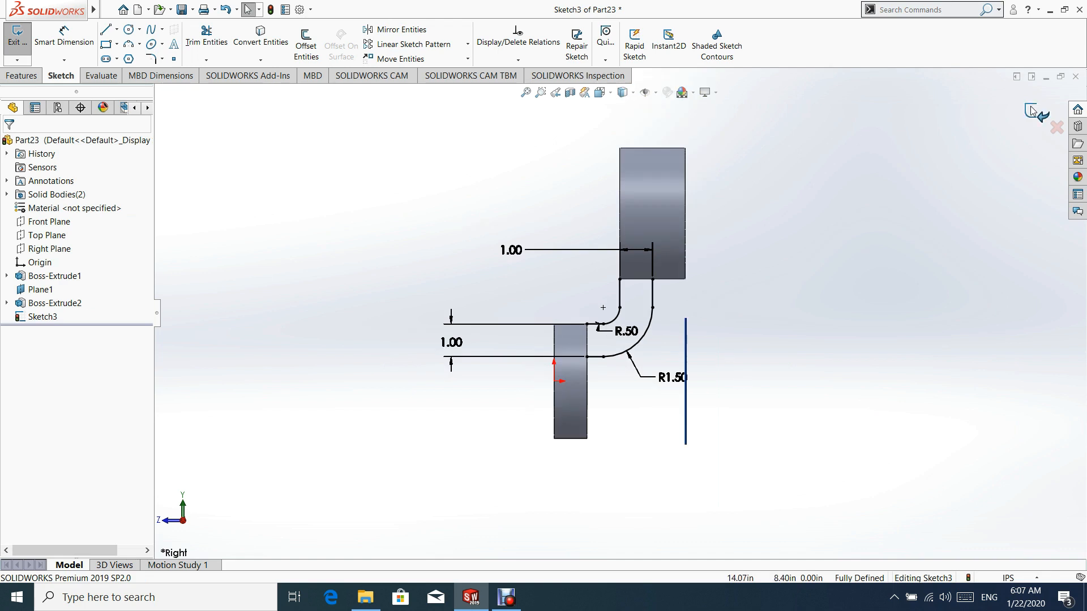
Start a new sketch on the link's back face and view it from the back
middle_drag(498, 251, 525, 306)
scroll(584, 315, down, 4)
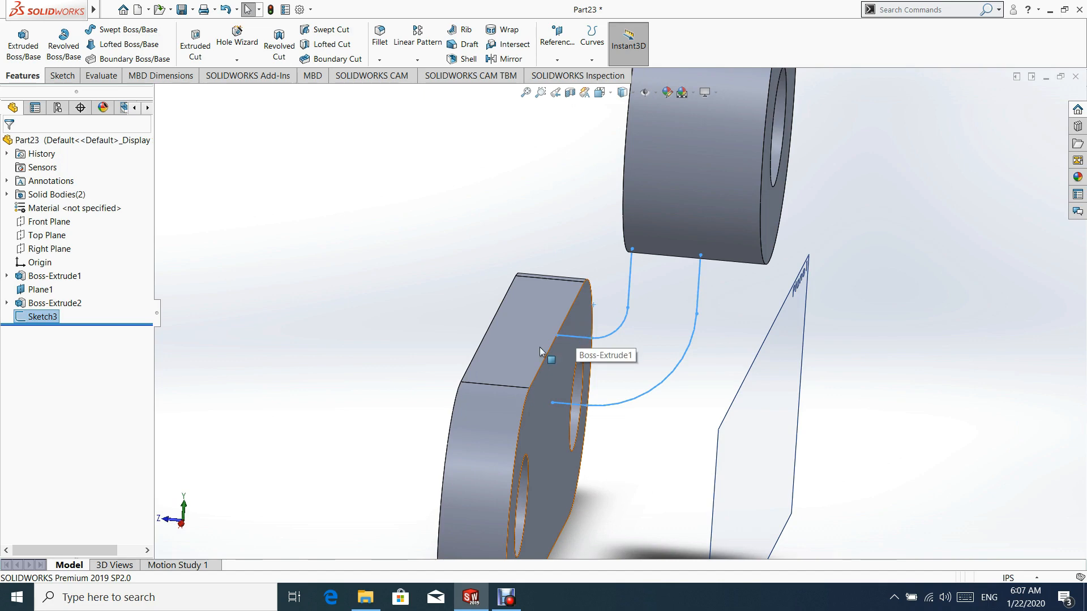
middle_drag(564, 333, 436, 332)
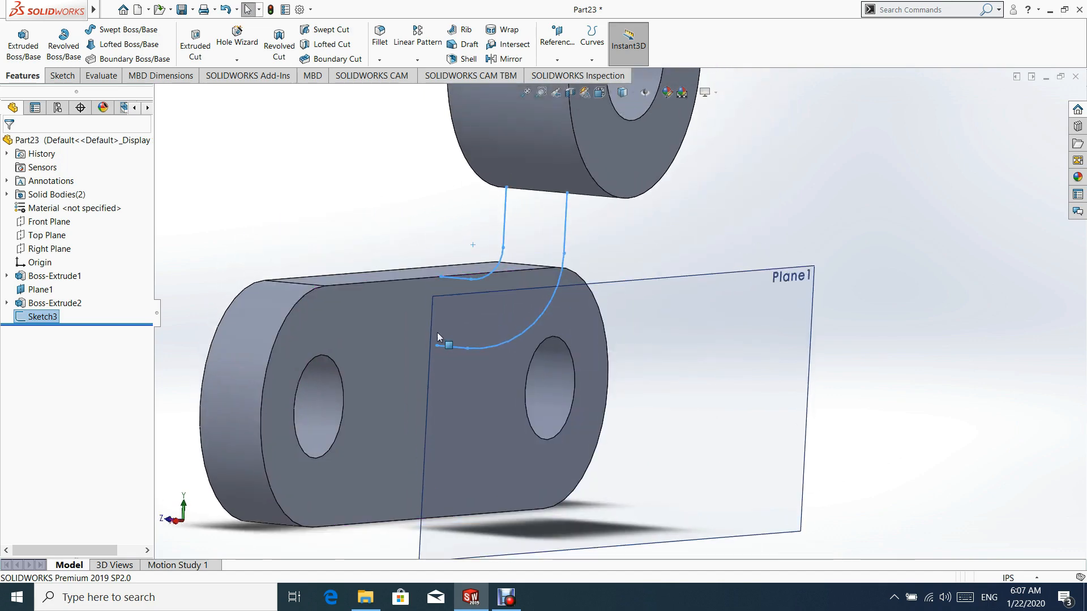
click(391, 334)
click(435, 282)
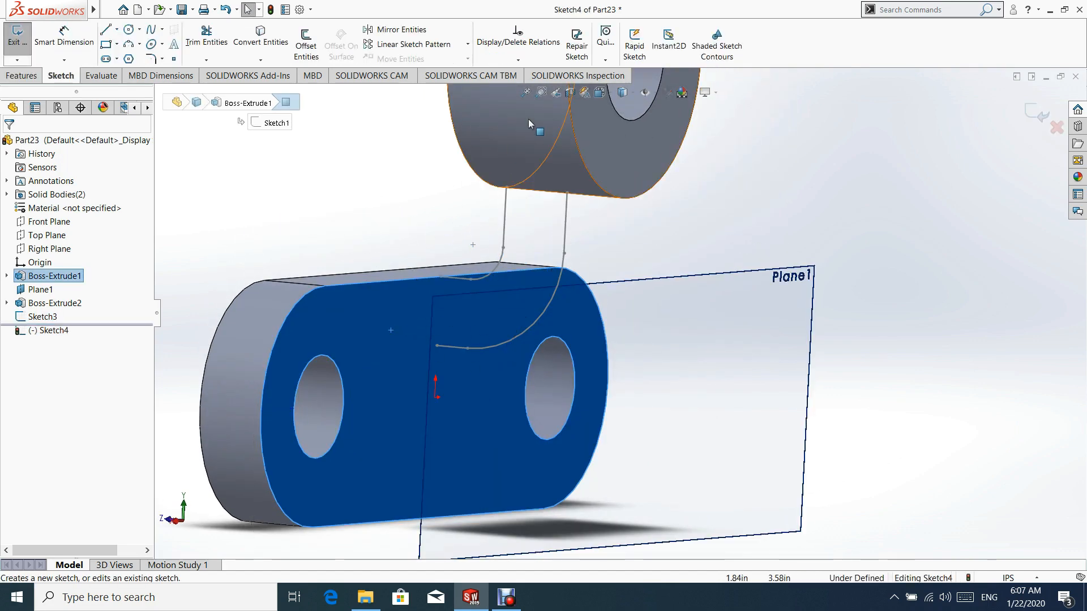
click(600, 93)
click(558, 423)
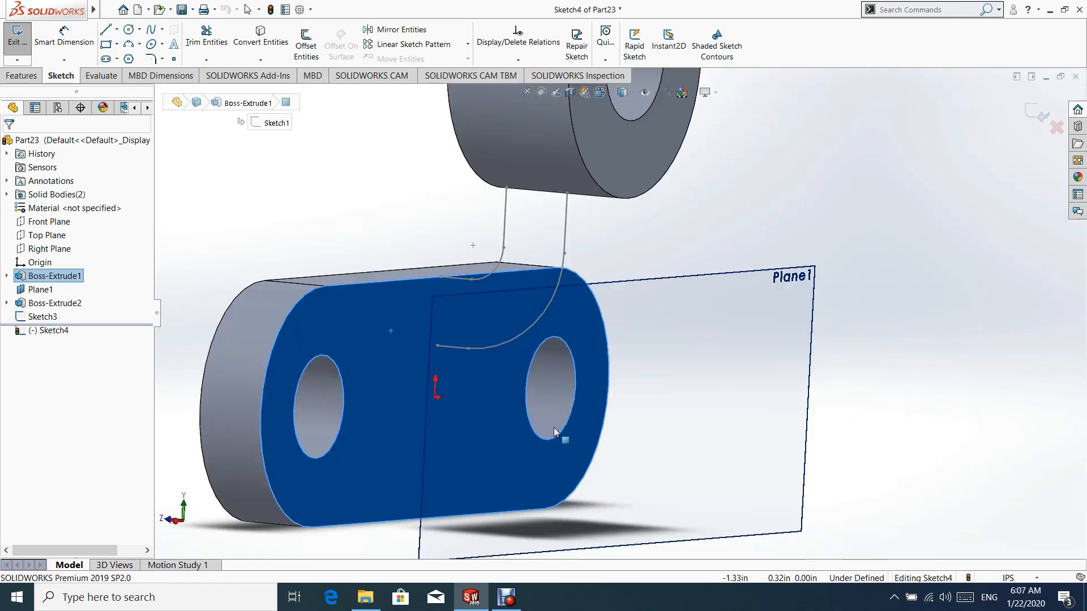
Sketch a corner rectangle about 5.24 in wide, extending down from the link's straight upper edge across the side profile
click(106, 44)
scroll(606, 385, down, 2)
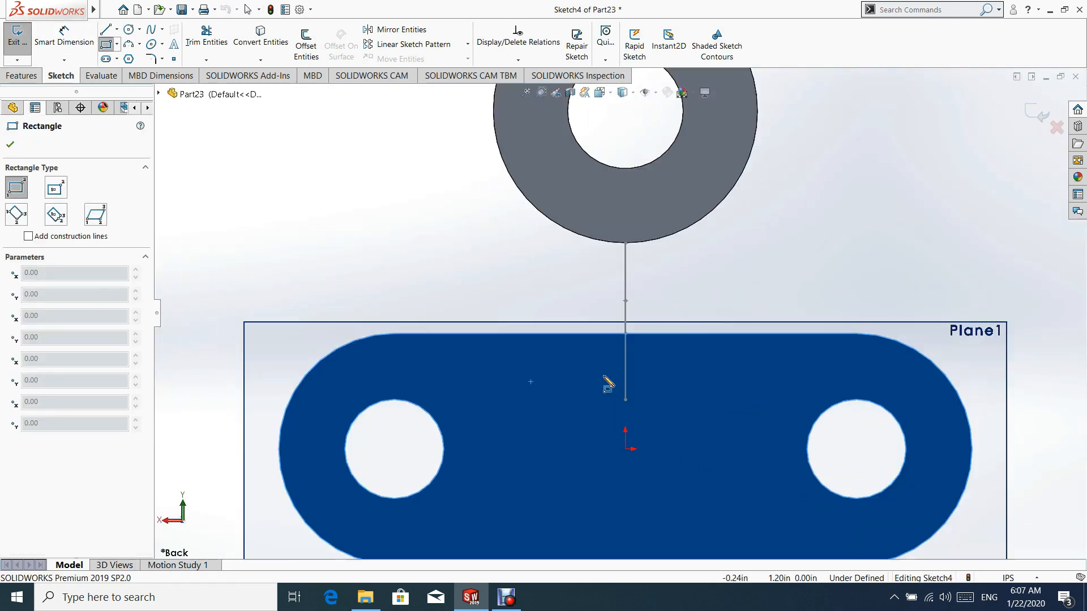
click(481, 335)
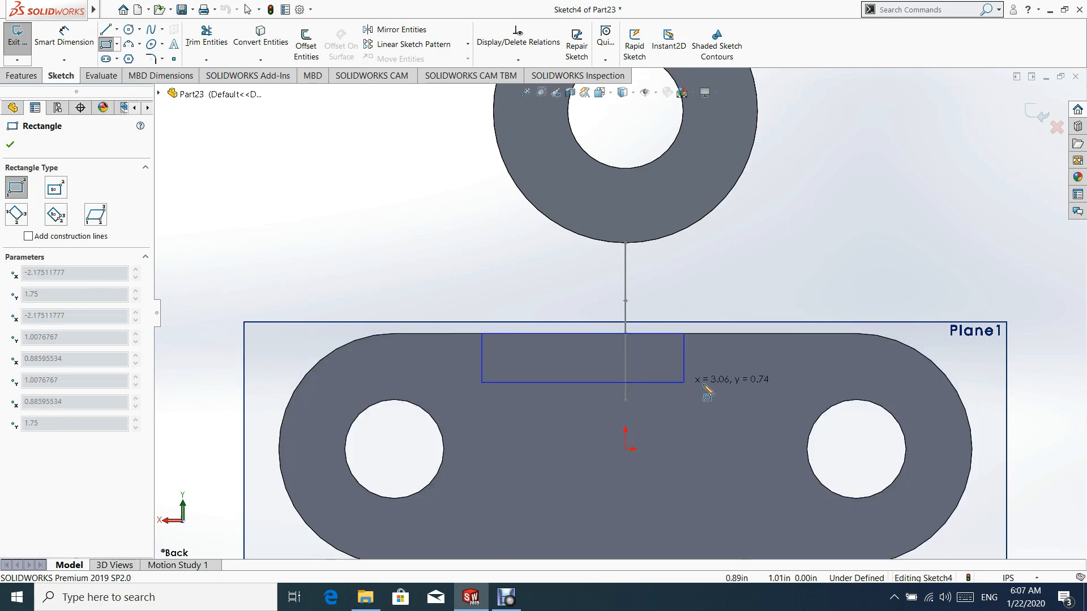
click(828, 389)
click(10, 144)
click(609, 304)
Make the midpoint of the rectangle's lower line coincident with the endpoint of the side profile's lower horizontal line
mouse_move(495, 304)
middle_down()
mouse_move(532, 318)
mouse_move(548, 348)
middle_up()
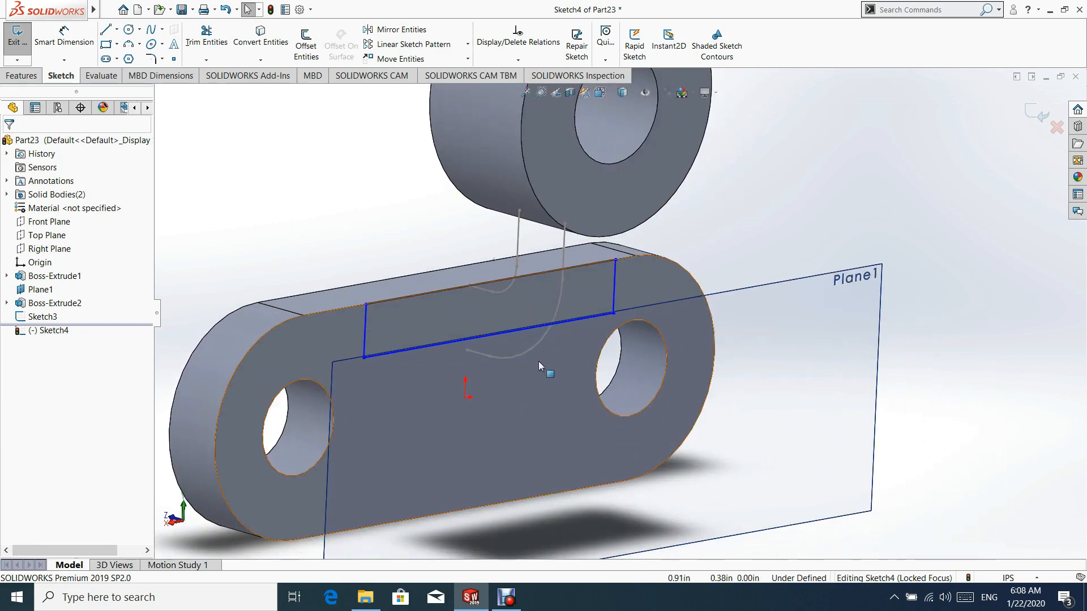
scroll(517, 292, up, 2)
scroll(469, 309, down, 2)
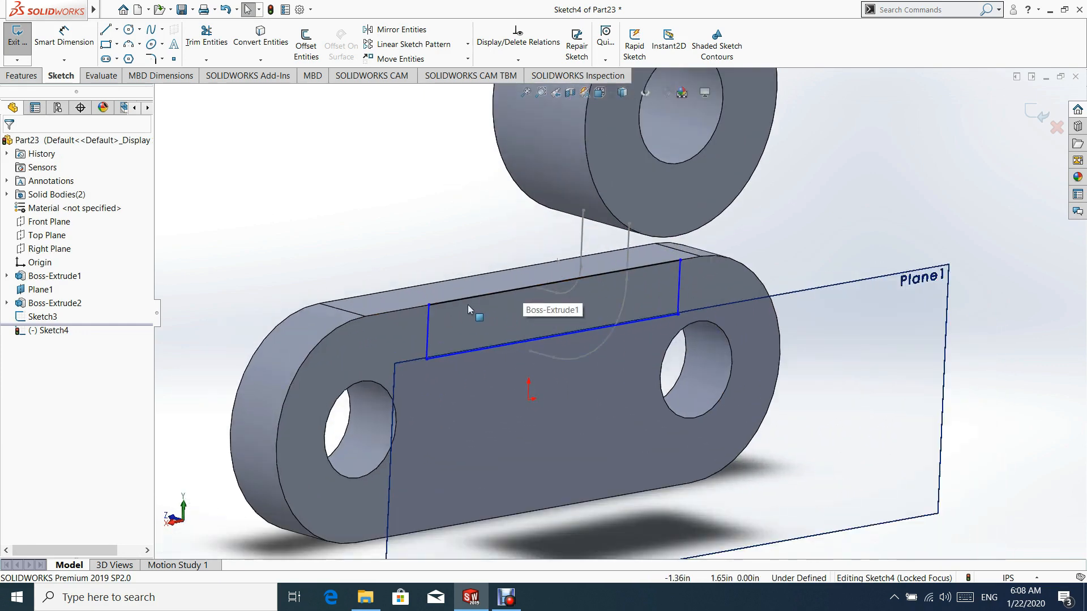
right_click(577, 334)
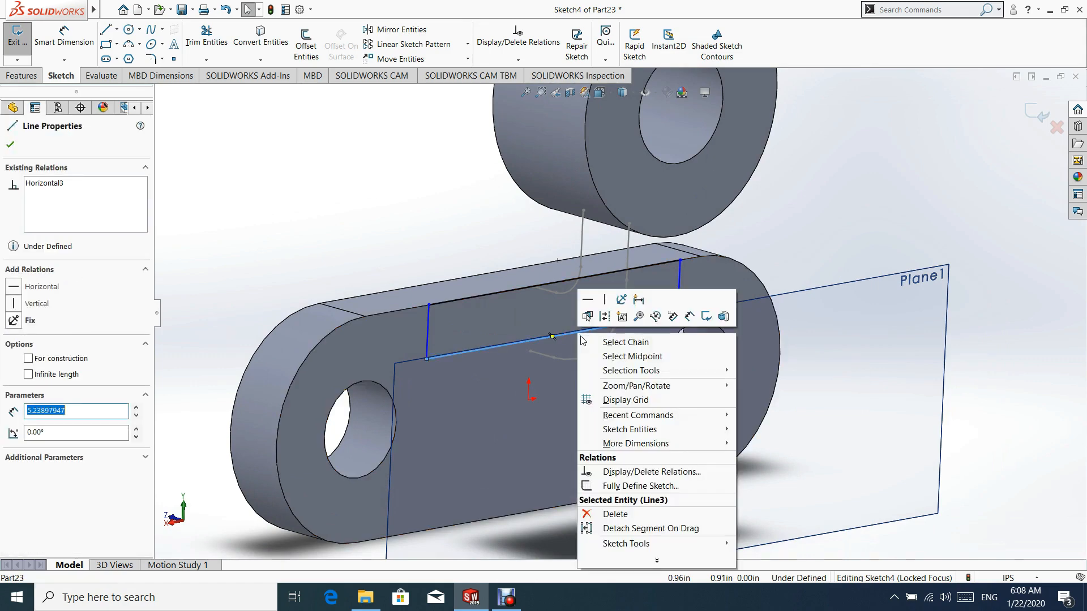
click(612, 356)
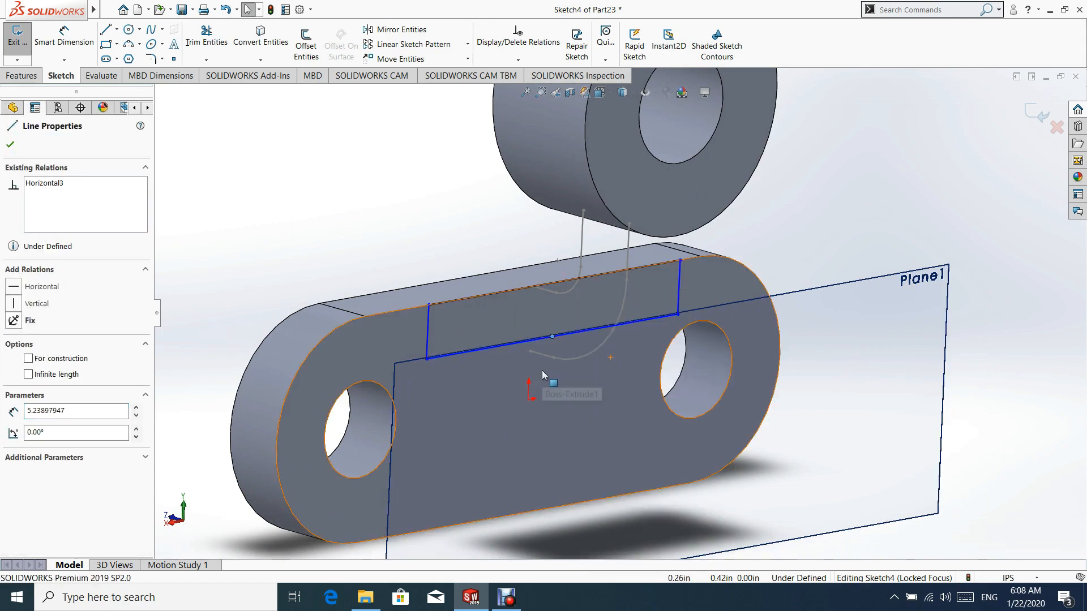
middle_drag(529, 347, 519, 360)
scroll(519, 359, down, 5)
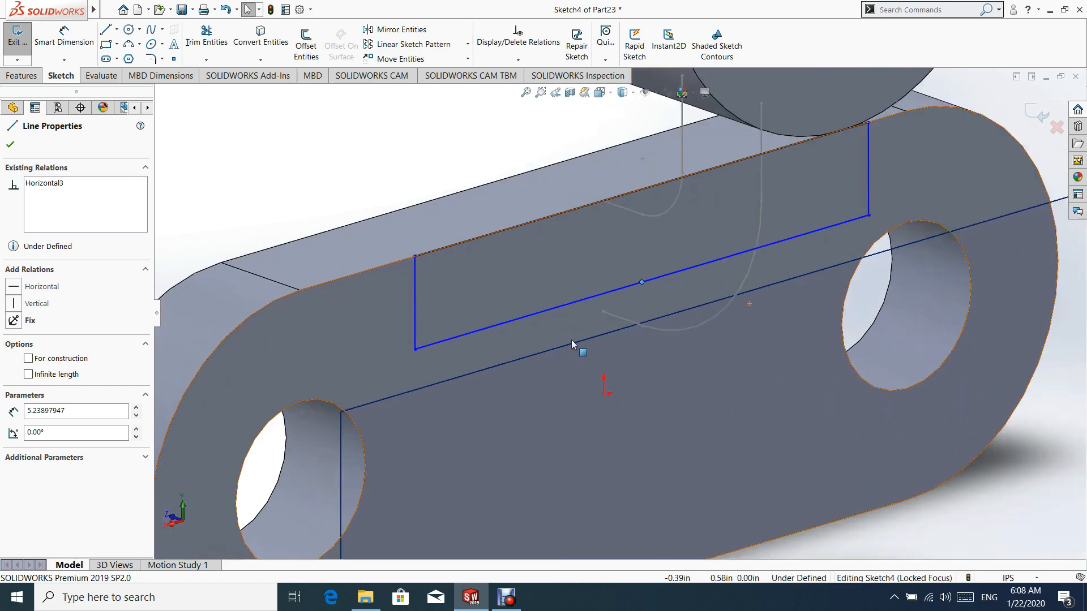
ctrl+click(611, 304)
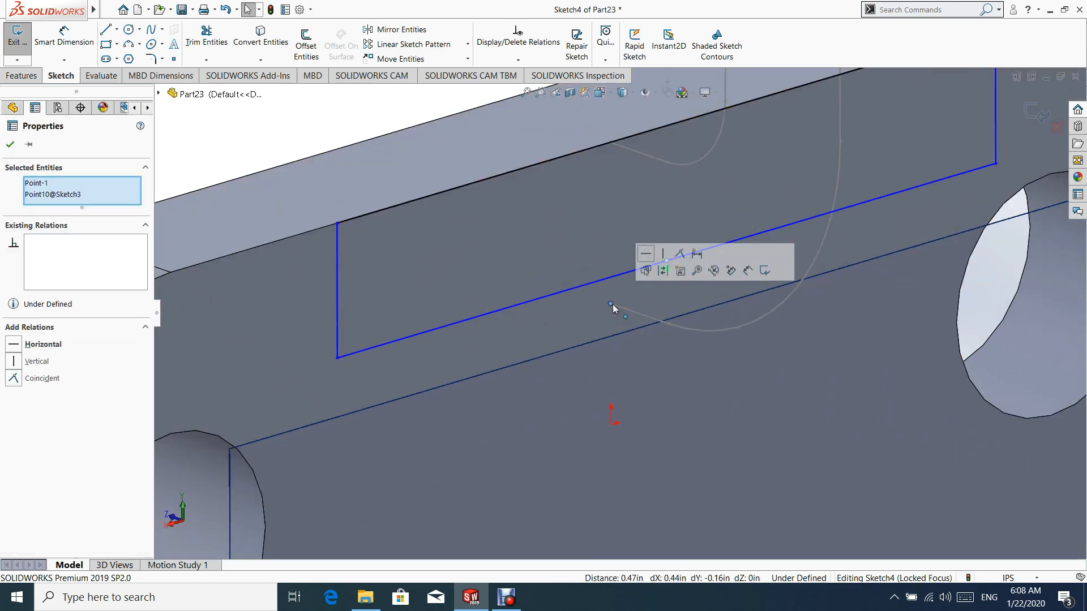
click(680, 254)
Make the midpoint of the rectangle's upper line coincident with the endpoint of the side profile's upper horizontal line
scroll(609, 284, up, 5)
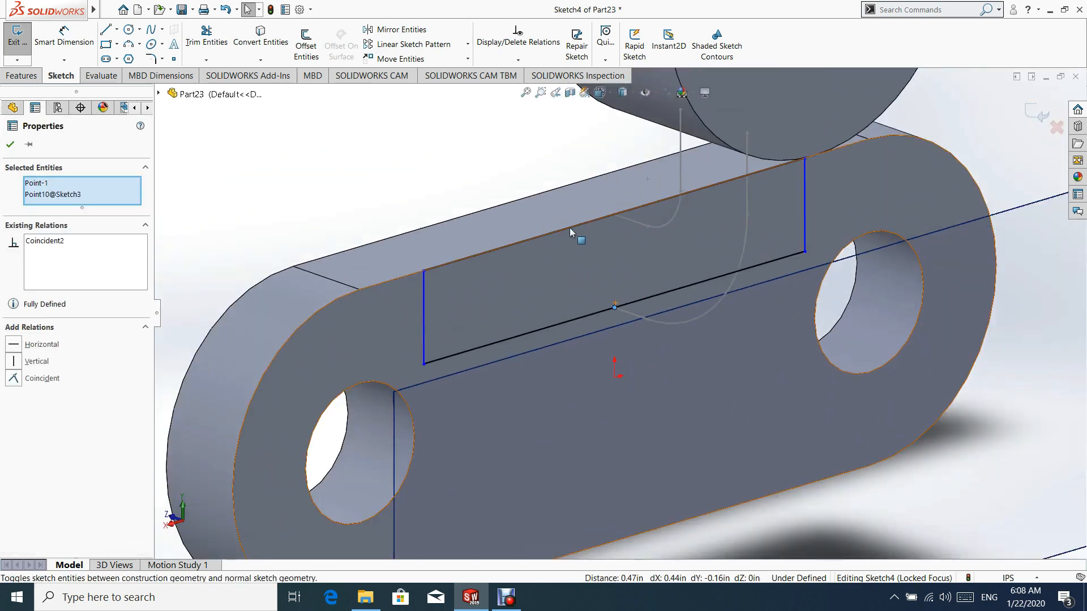
right_click(565, 231)
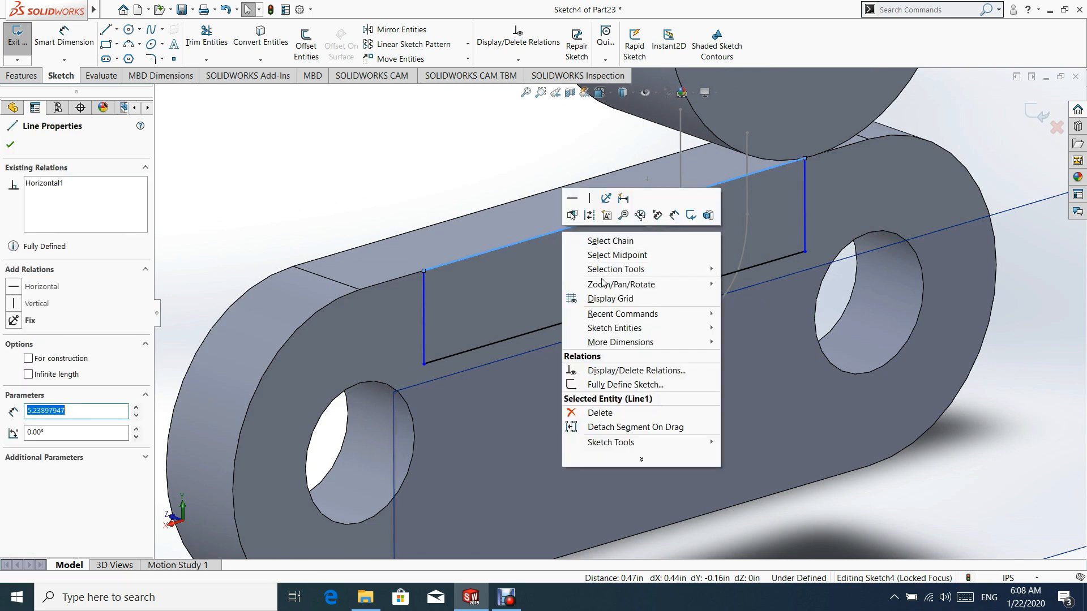
key(Escape)
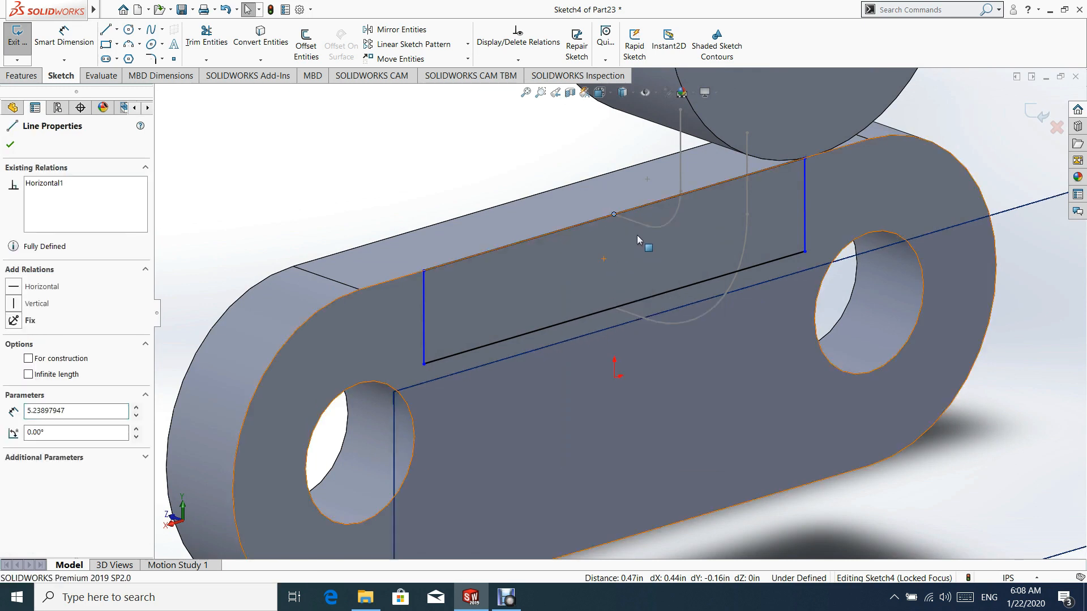
ctrl+click(614, 215)
click(681, 161)
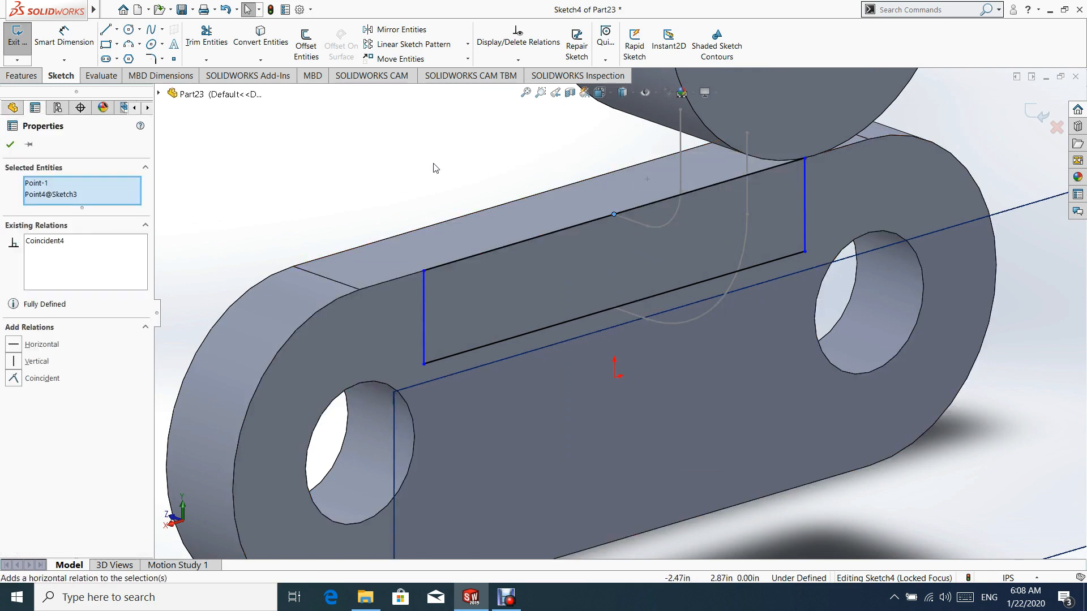
Make one vertical side of the rectangle tangent to the ring's outer circle and finish the sketch
click(600, 92)
click(543, 396)
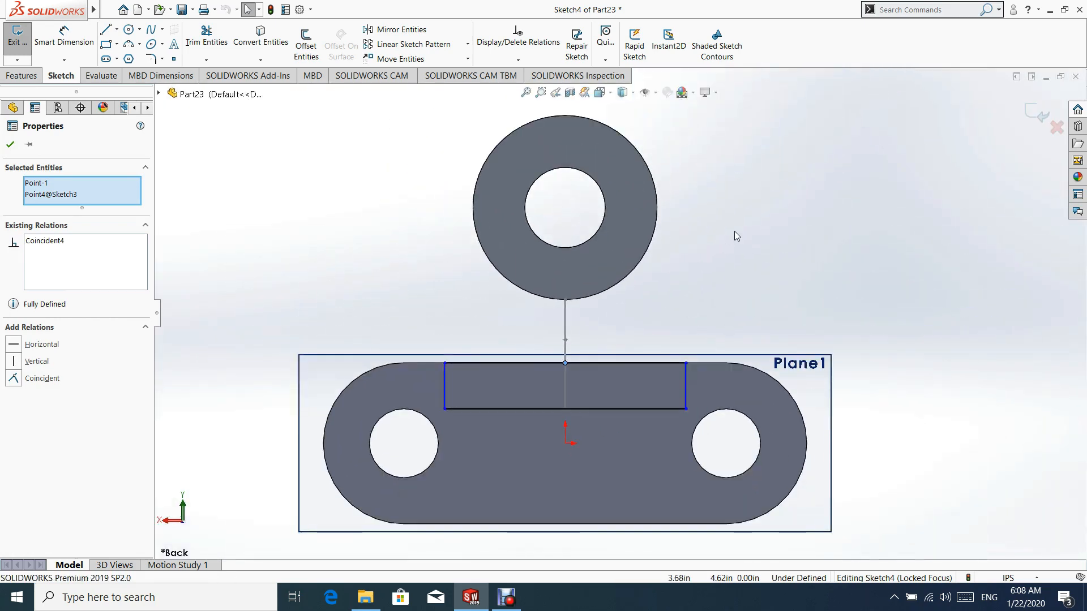
click(734, 231)
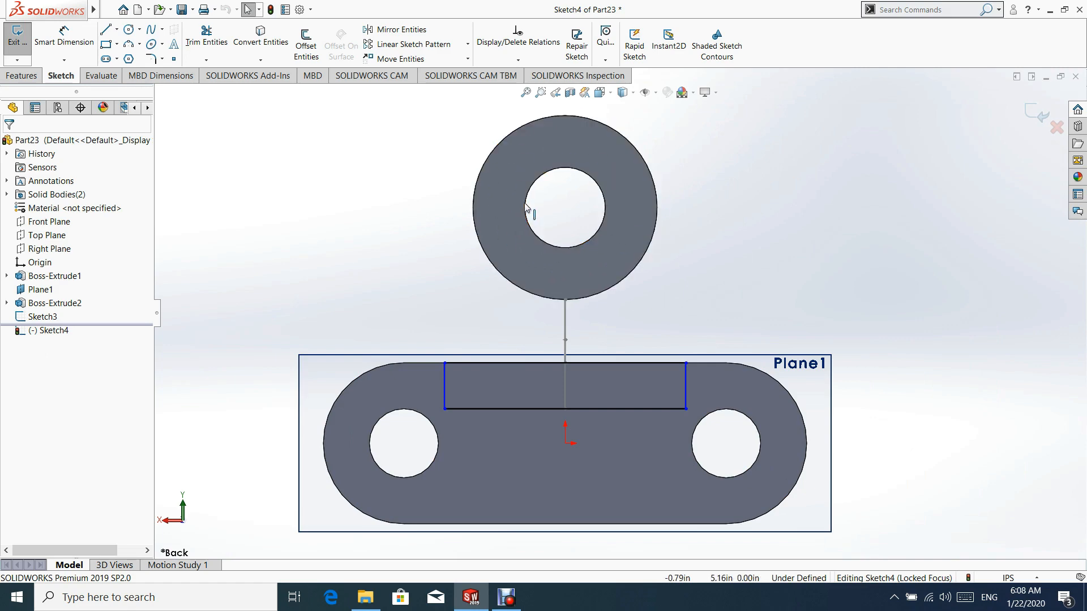
middle_drag(526, 207, 568, 171)
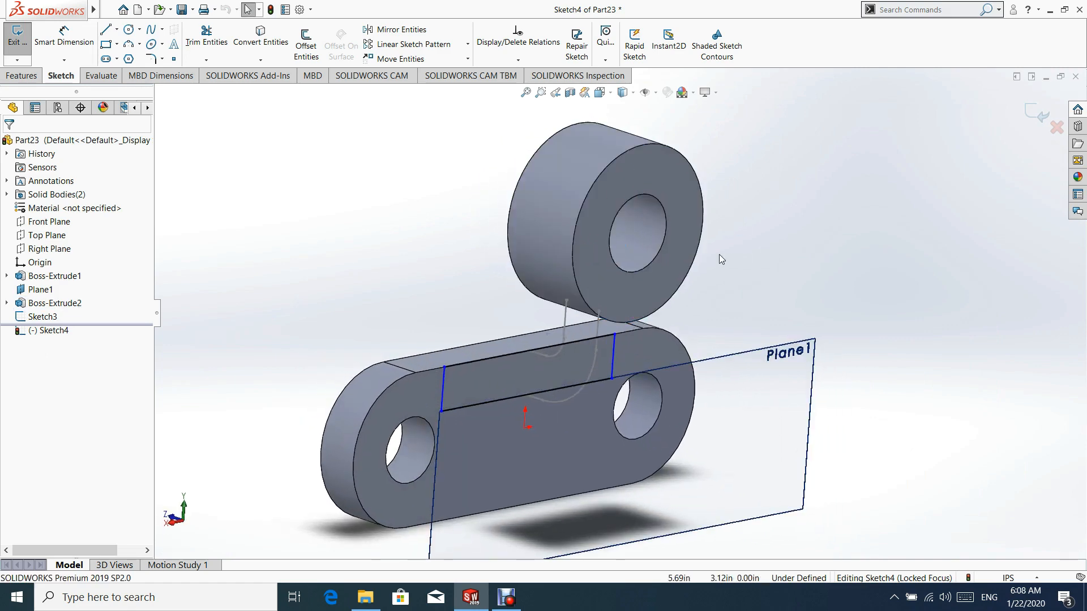
middle_drag(719, 253, 645, 218)
click(601, 95)
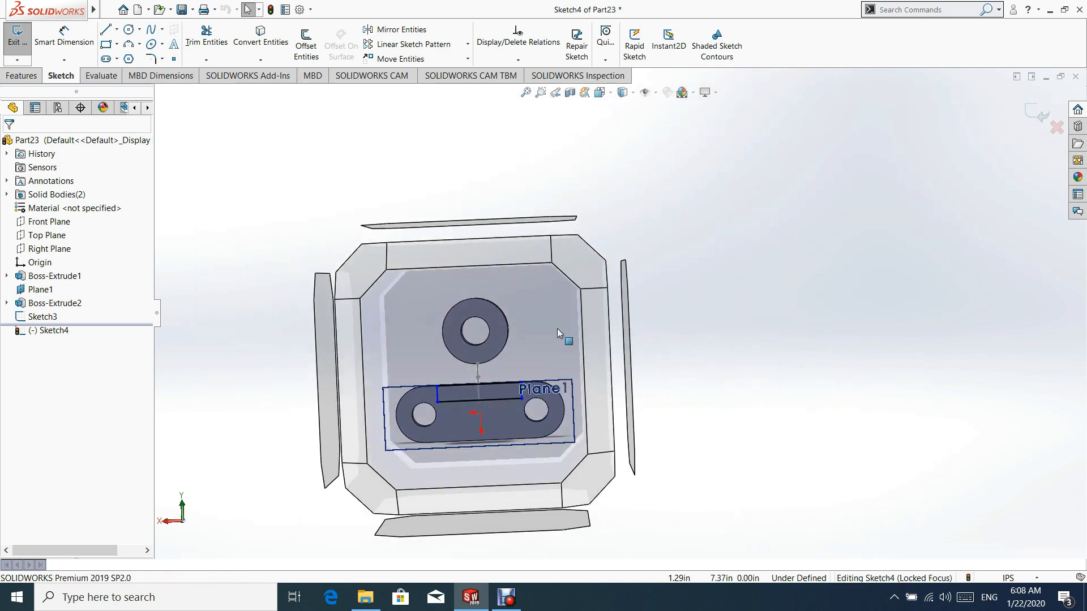
click(551, 333)
click(737, 375)
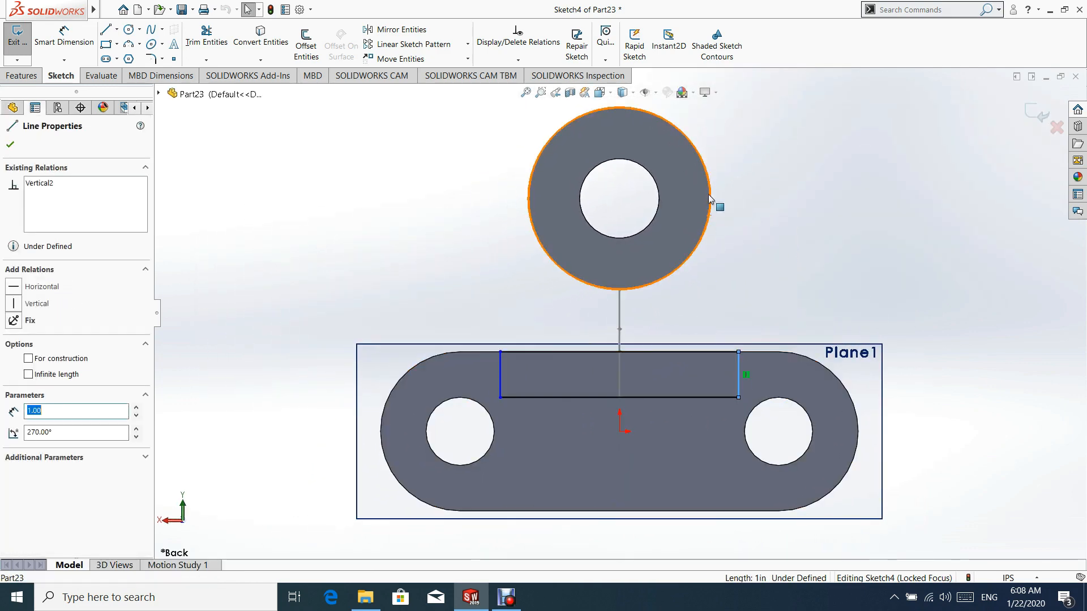
ctrl+click(709, 180)
click(742, 131)
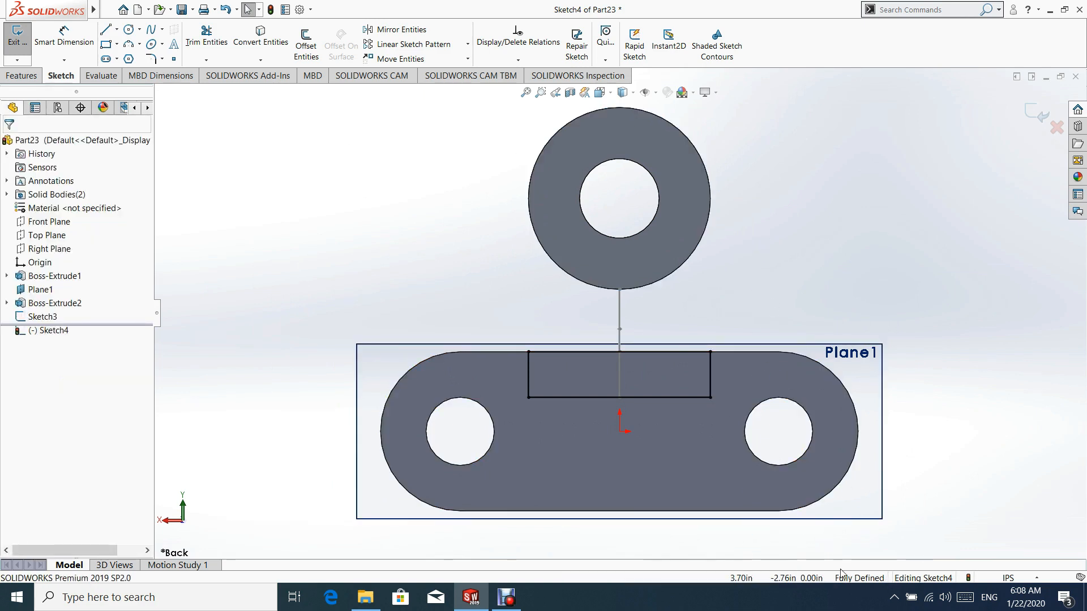
click(1031, 113)
Start a Swept Boss/Base with the rectangle sketch as profile and the side profile's inner line-arc-line chain as path
middle_drag(517, 298, 620, 301)
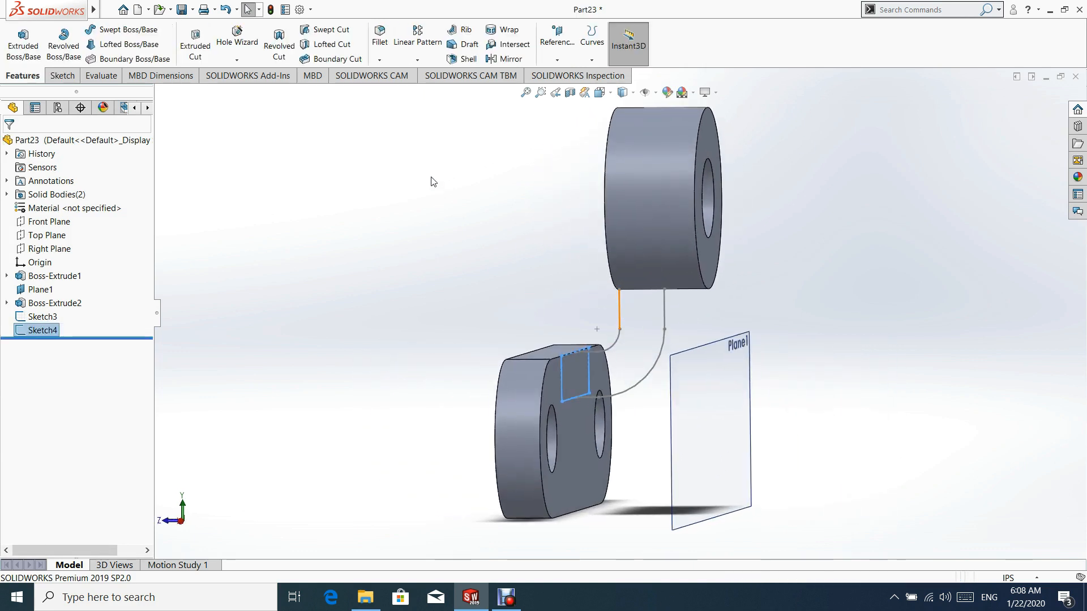
click(117, 34)
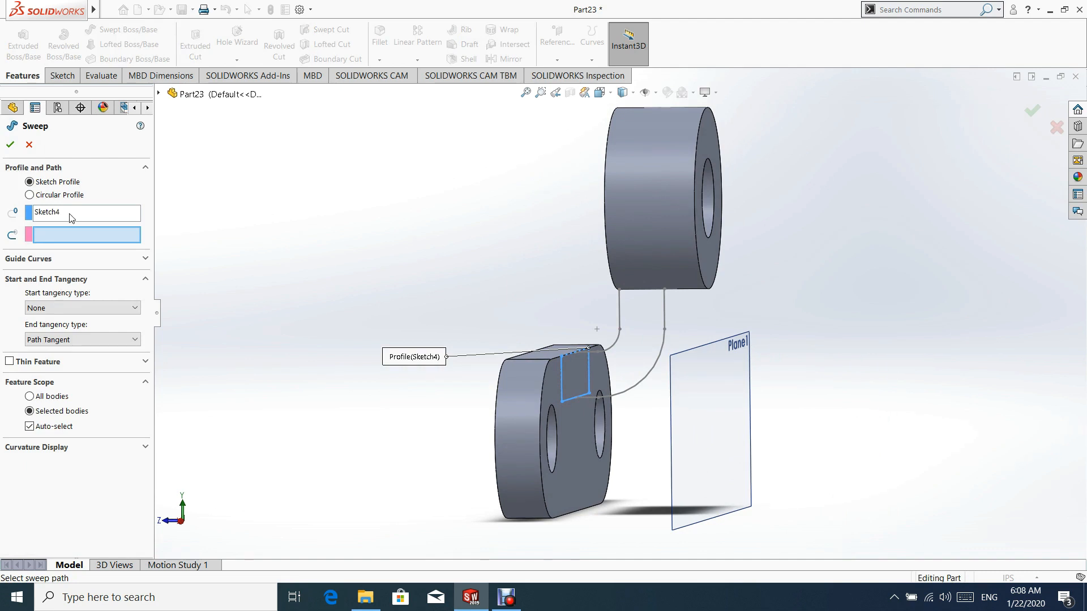
click(55, 216)
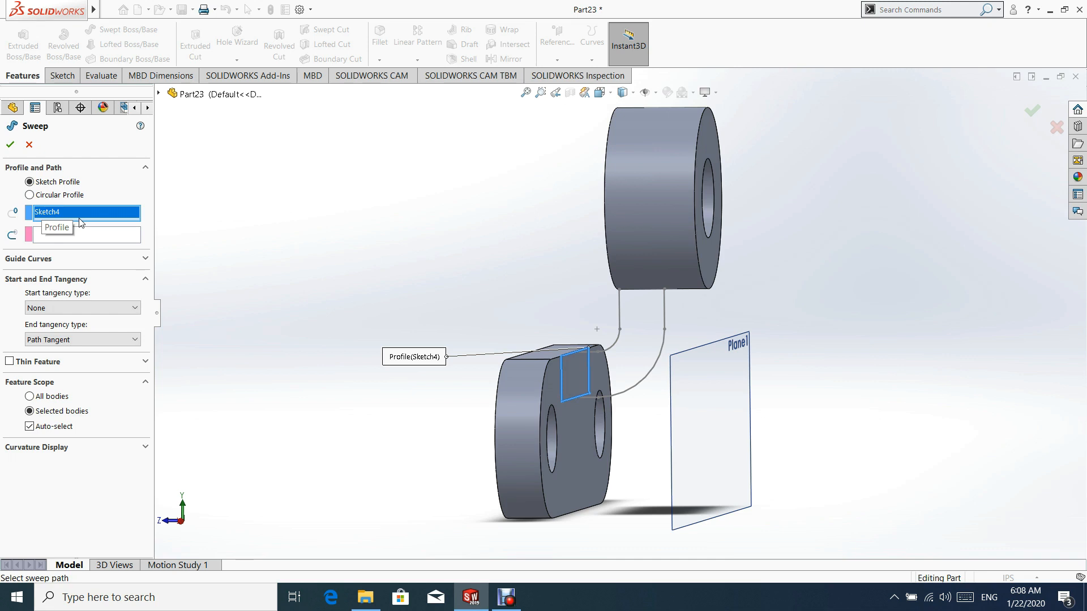
click(46, 236)
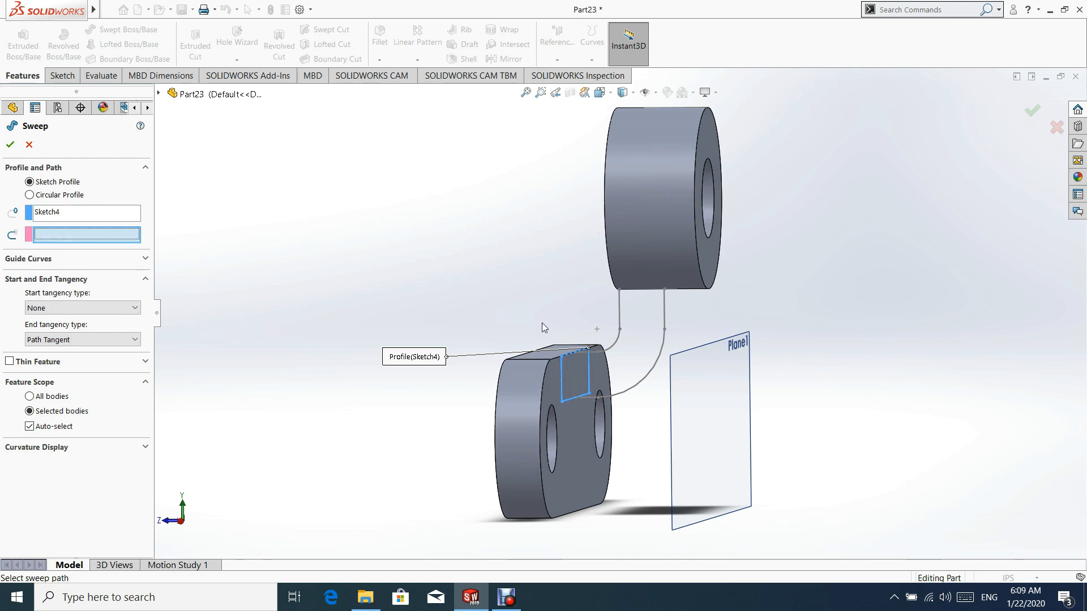
scroll(551, 358, down, 3)
click(615, 346)
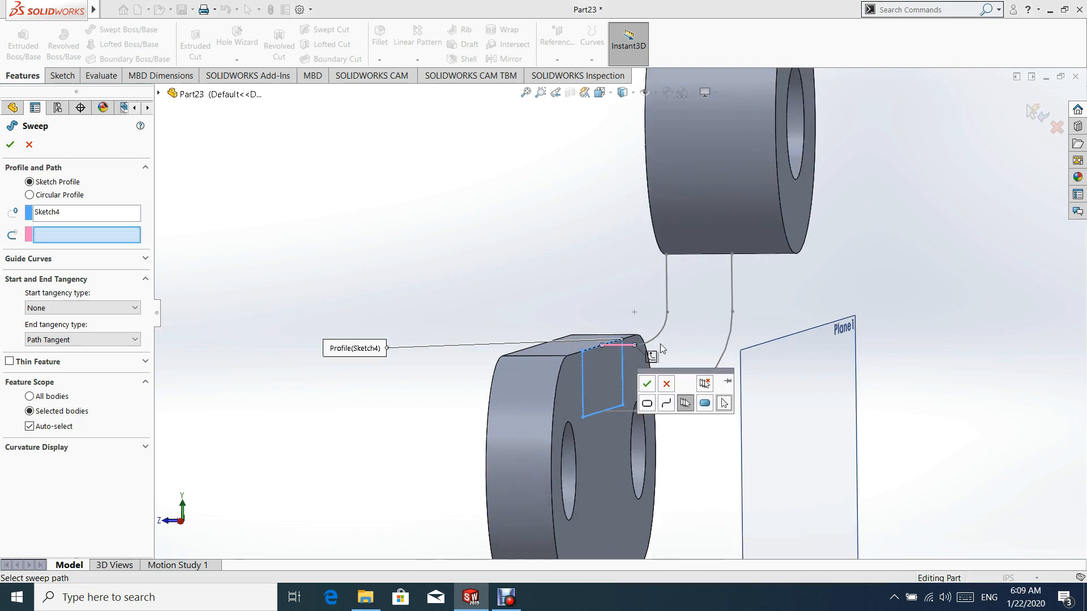
click(649, 345)
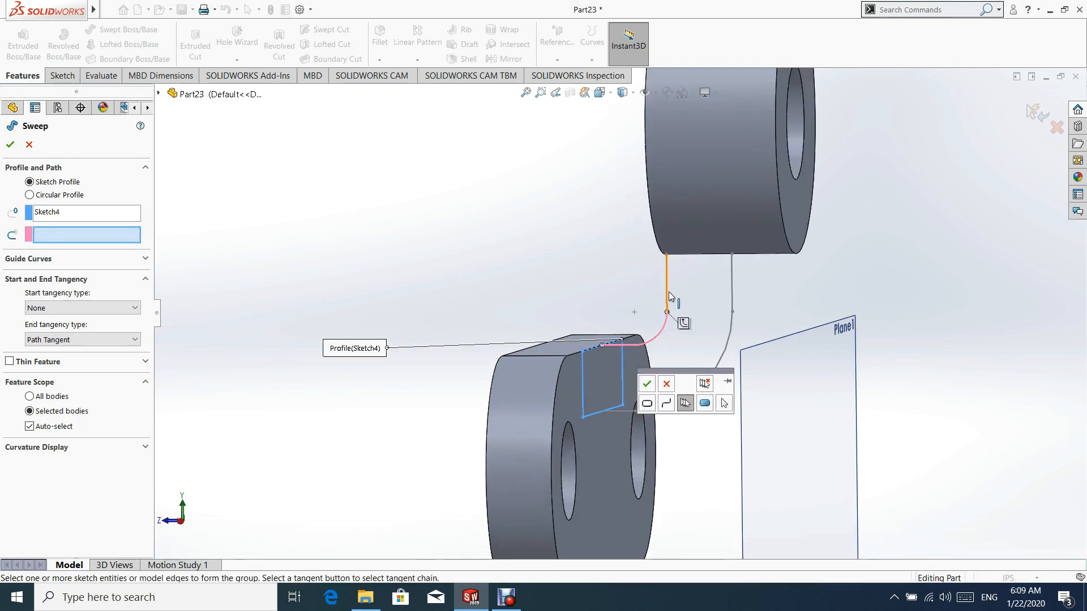
click(669, 294)
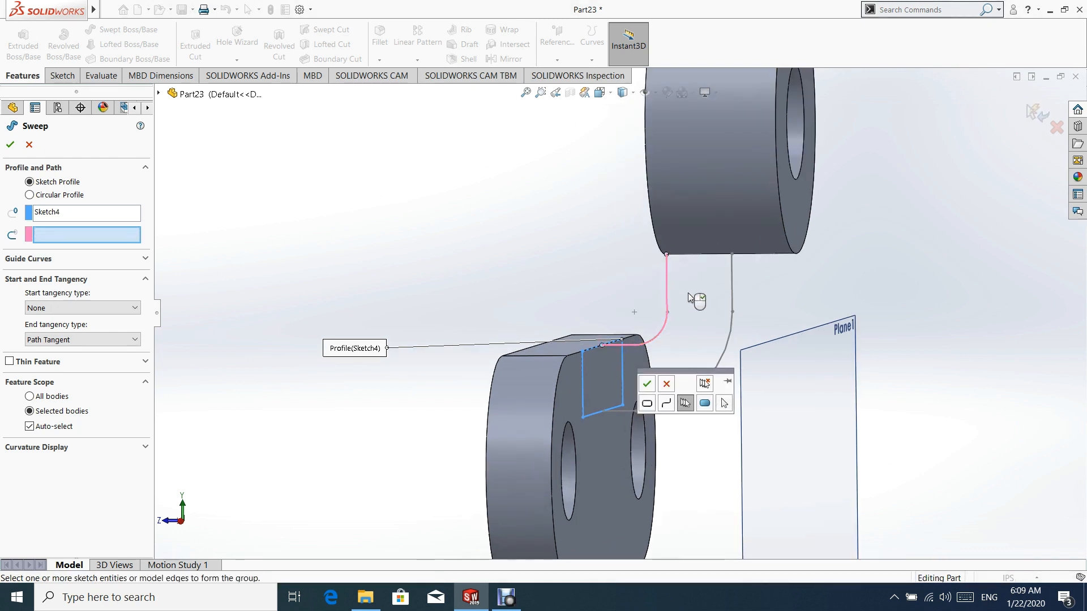
click(648, 385)
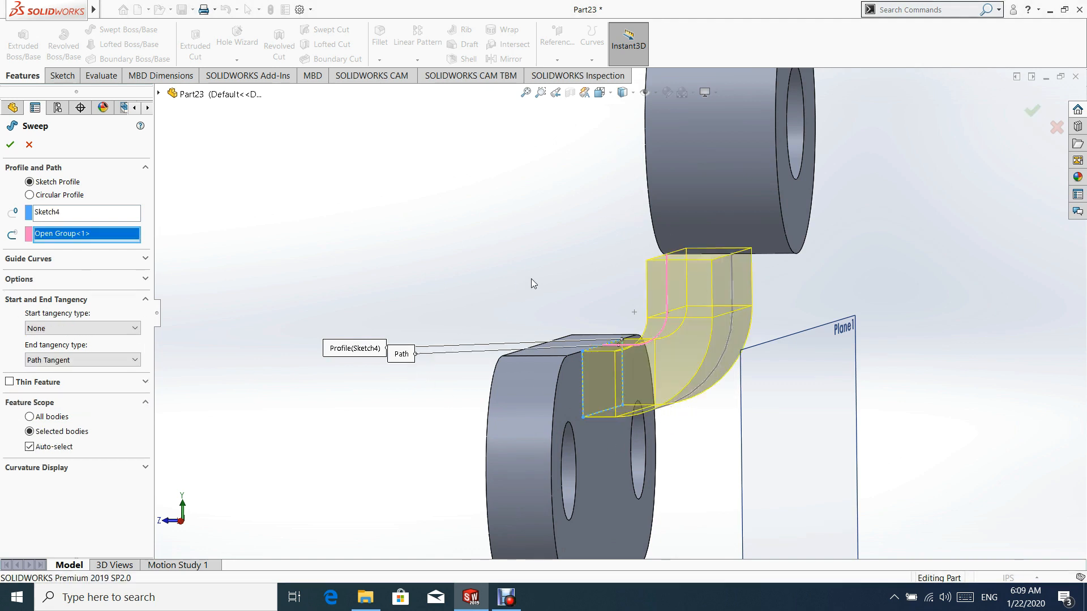
Add the side profile's outer line-arc-line chain as the sweep's guide curve and create the sweep
mouse_move(630, 284)
middle_down()
mouse_move(647, 286)
mouse_move(637, 283)
middle_up()
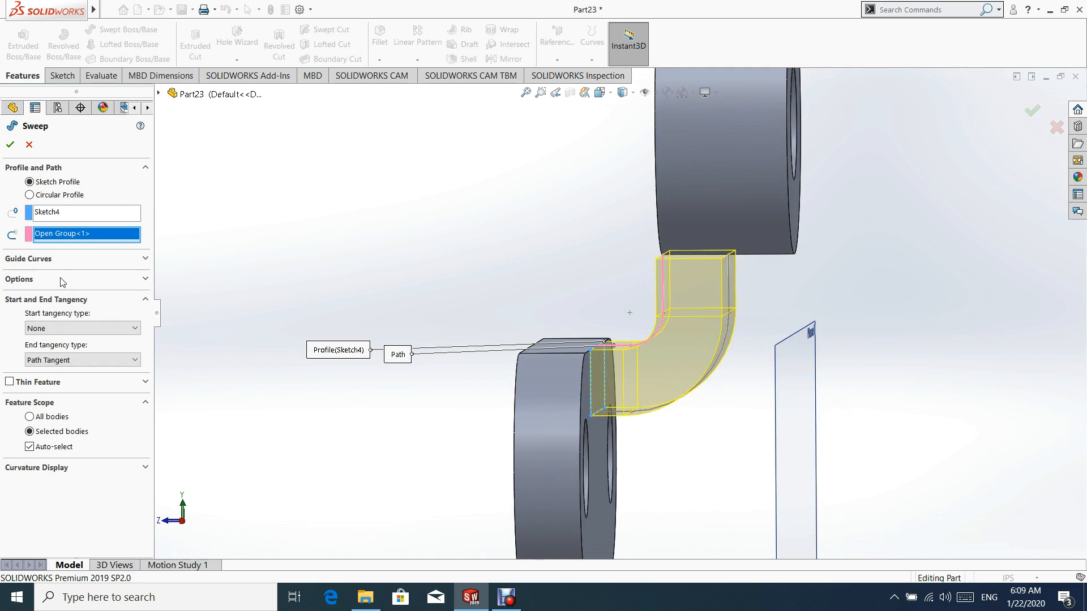
click(44, 259)
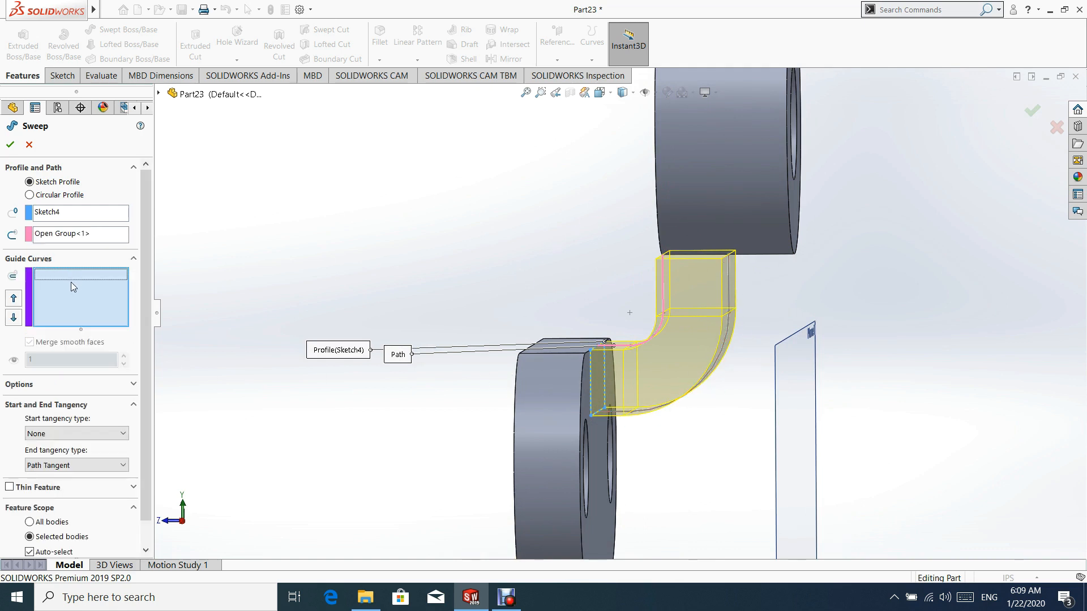
right_click(70, 282)
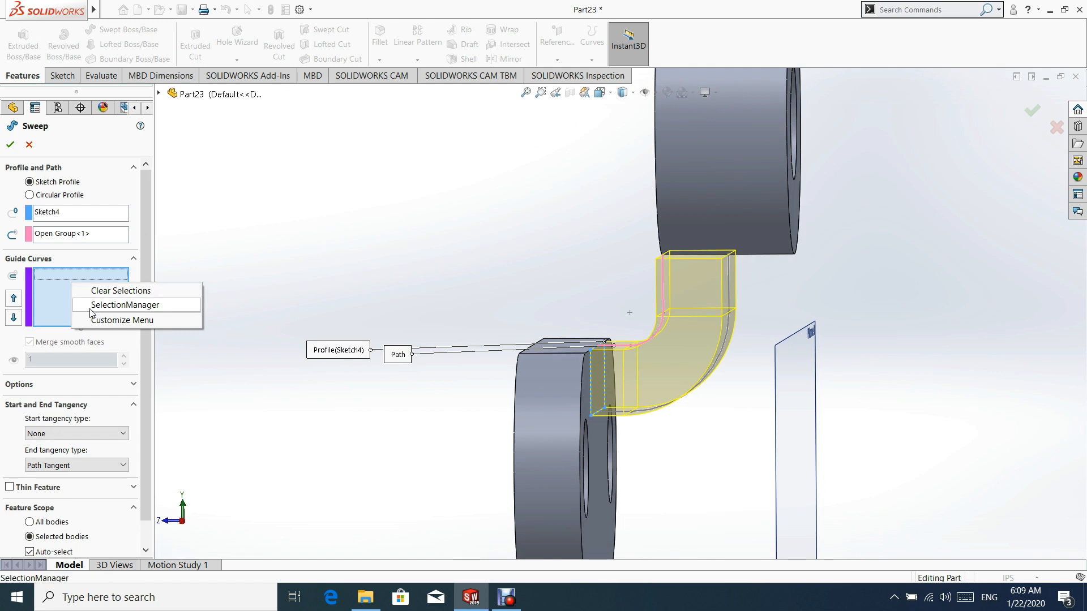
click(95, 308)
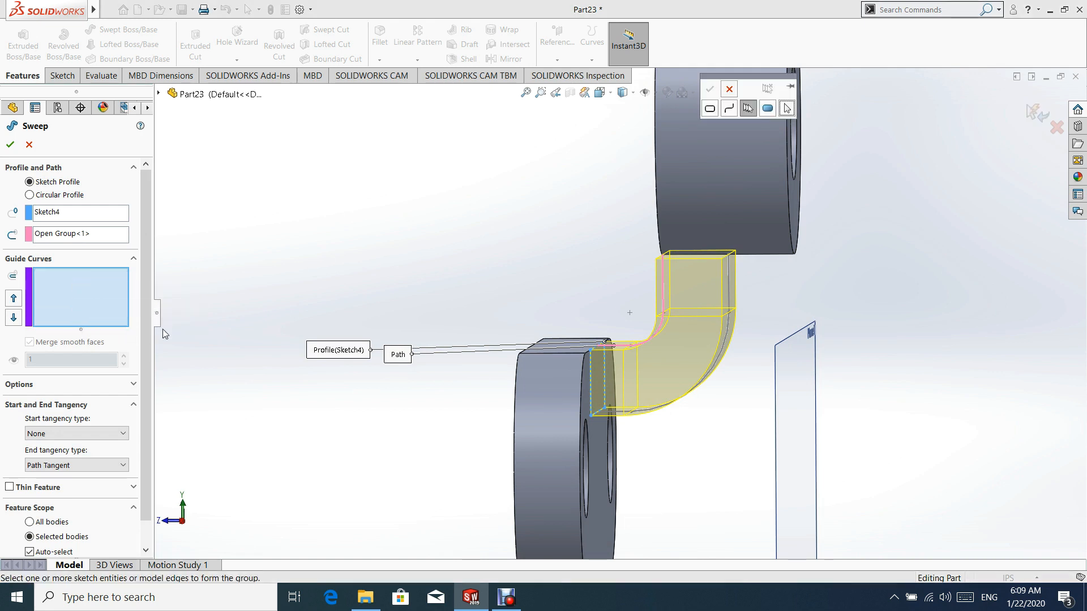
click(645, 416)
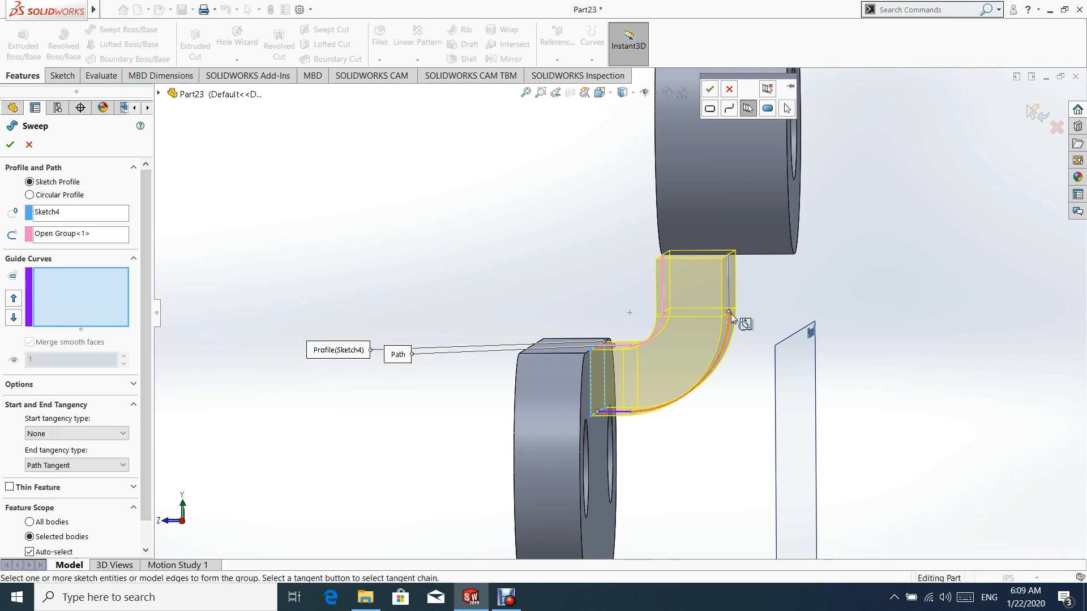
click(729, 293)
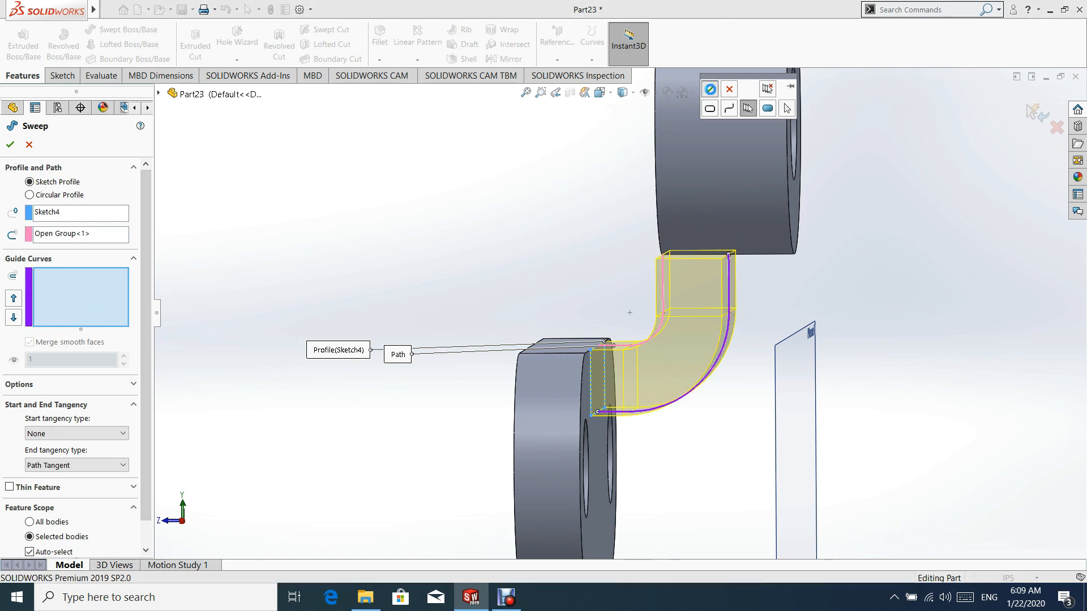
click(708, 90)
click(10, 144)
middle_drag(612, 199, 655, 236)
scroll(711, 343, up, 3)
scroll(663, 273, down, 2)
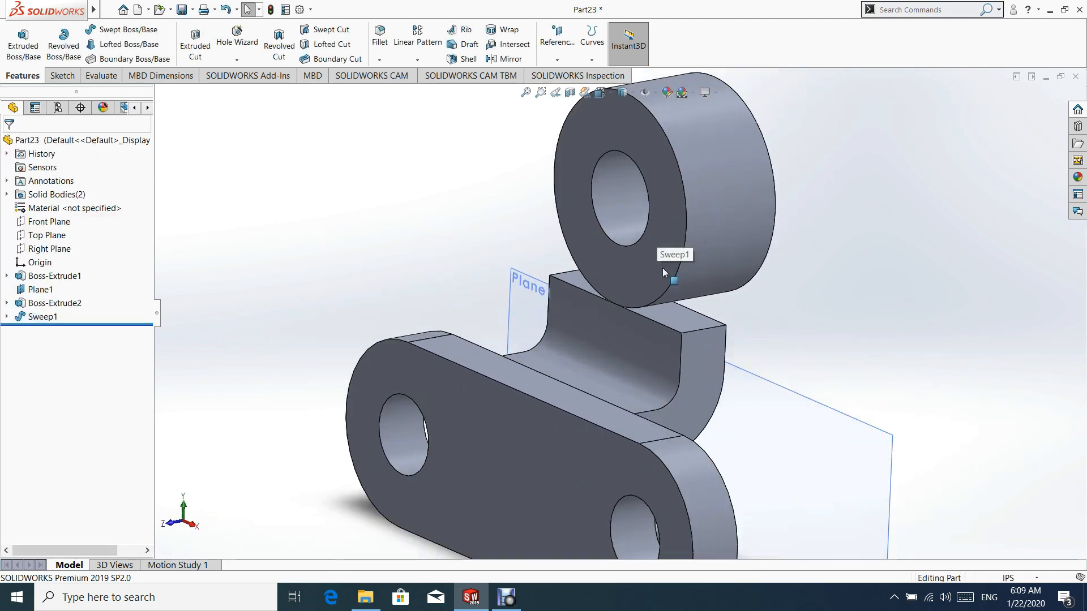
click(687, 308)
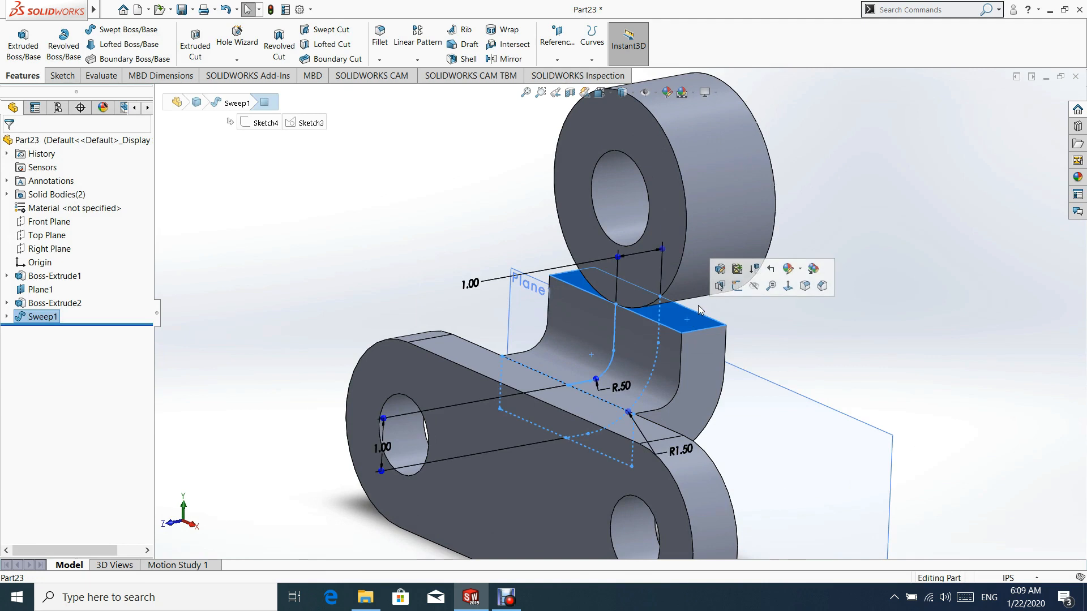
click(708, 226)
click(667, 316)
click(718, 186)
click(956, 206)
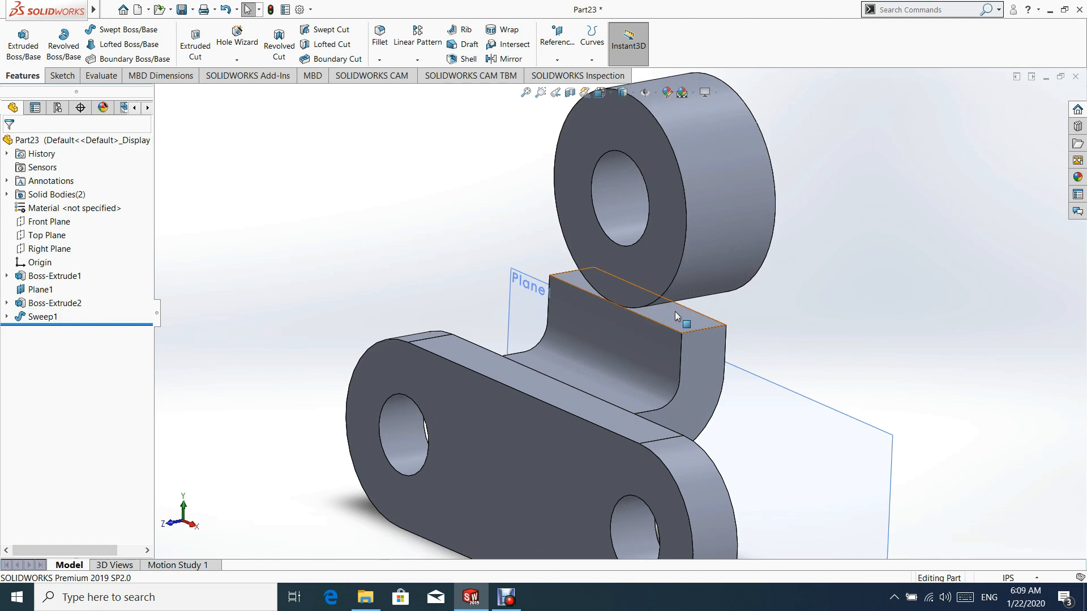
Start a sketch on the swept arm's flat top face, convert the face's edges into sketch entities, and finish the sketch
click(674, 312)
click(723, 280)
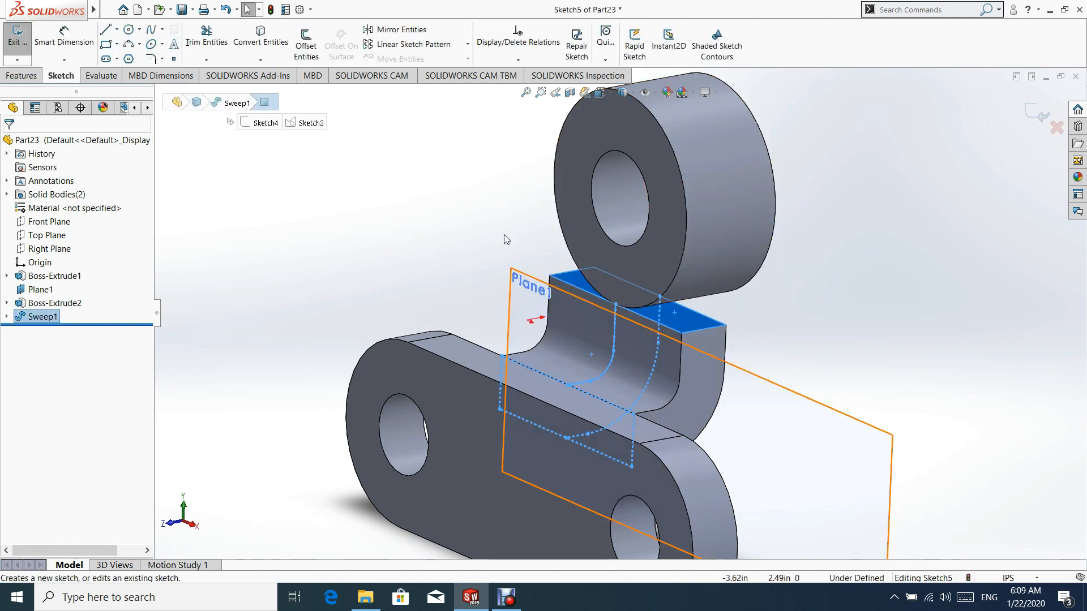
click(260, 36)
scroll(667, 291, down, 3)
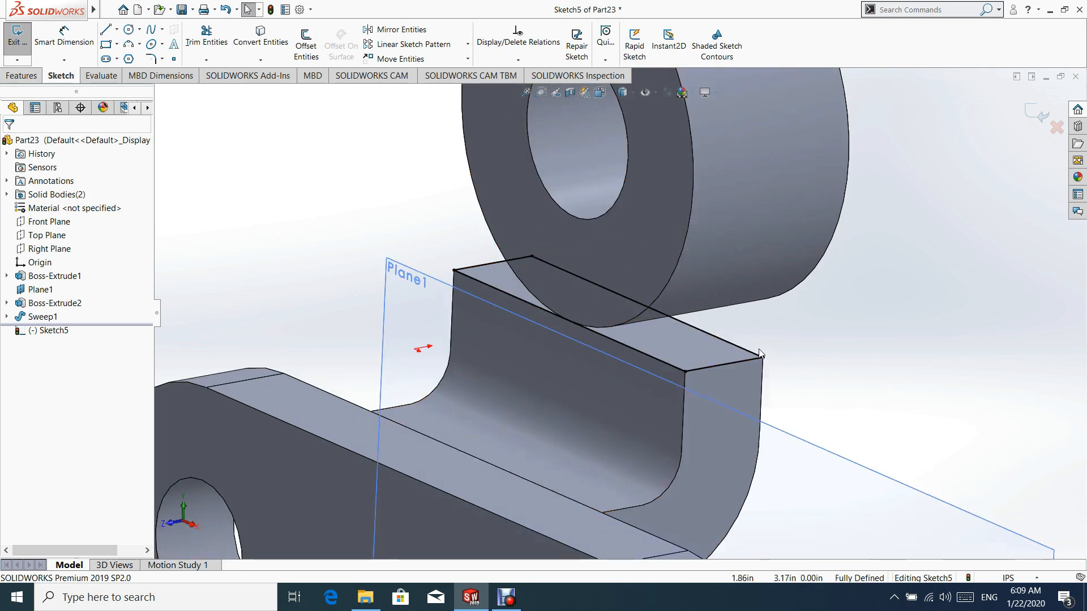
click(1030, 110)
Extrude the converted sketch Up To Surface, ending at the ring's outer cylindrical face, with Merge result on
mouse_move(769, 311)
middle_down()
mouse_move(781, 300)
mouse_move(773, 307)
mouse_move(776, 283)
mouse_move(758, 266)
middle_up()
click(23, 41)
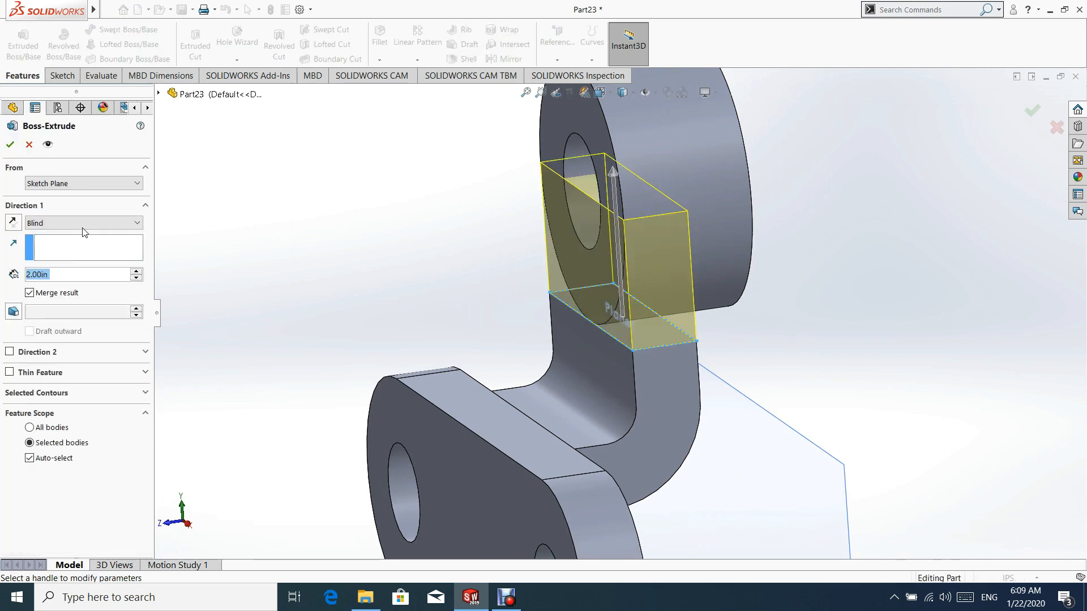
click(55, 225)
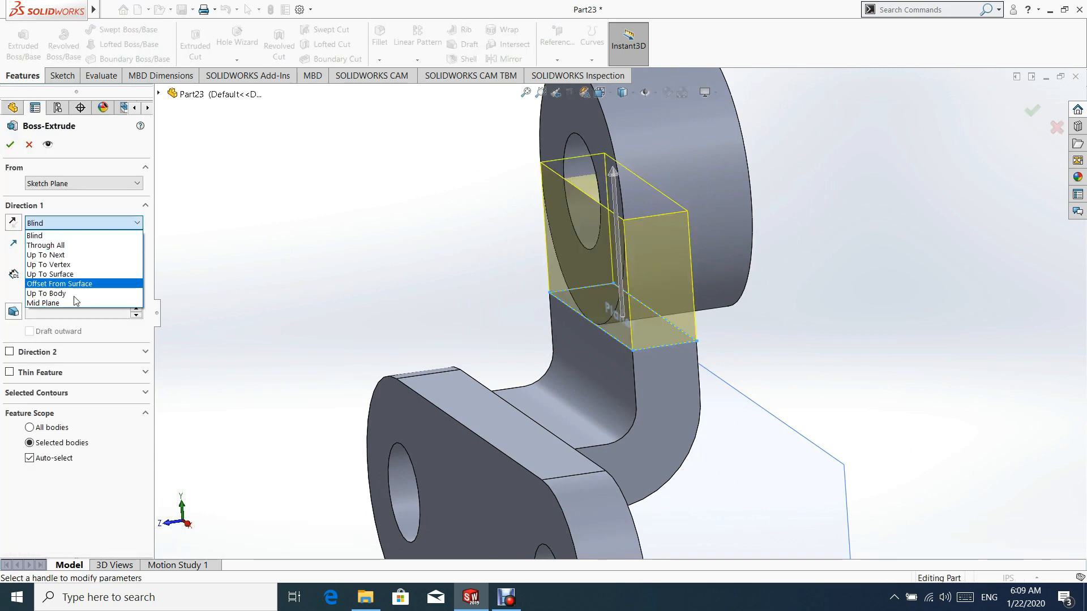
click(52, 276)
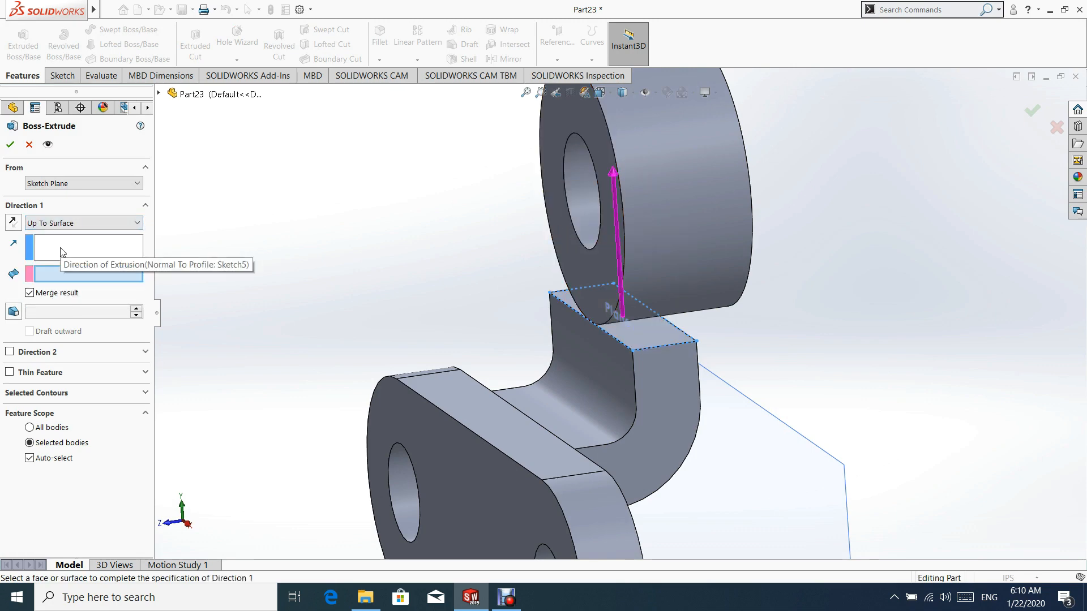
click(690, 189)
middle_drag(479, 222, 502, 197)
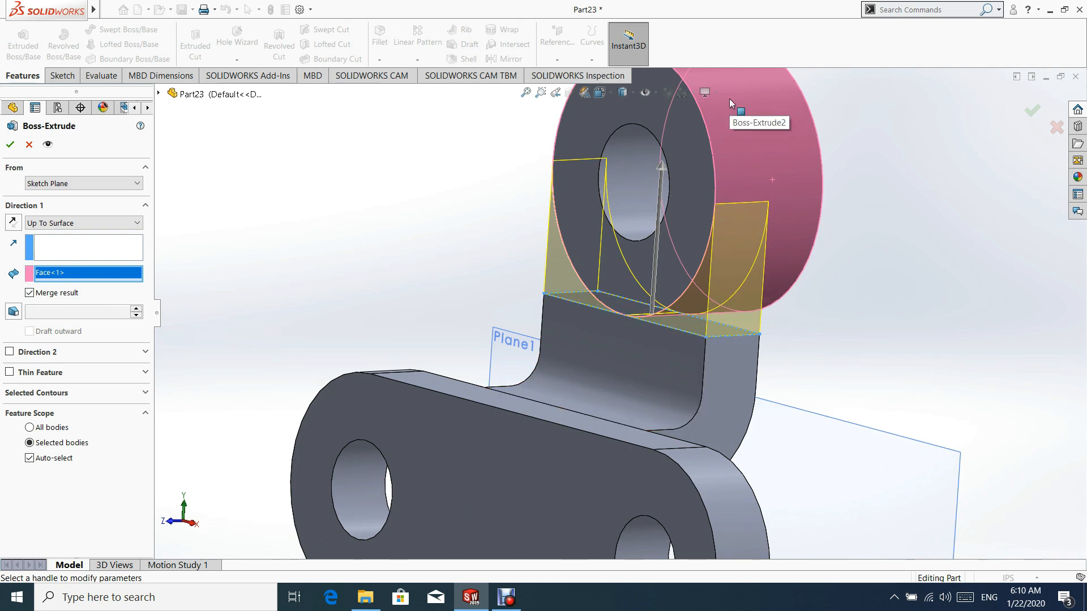
click(11, 144)
Add a 0.25 in fillet to the edge under the arm on the link's face and the curved edge between arm and ring
scroll(823, 359, up, 2)
middle_drag(824, 359, 691, 249)
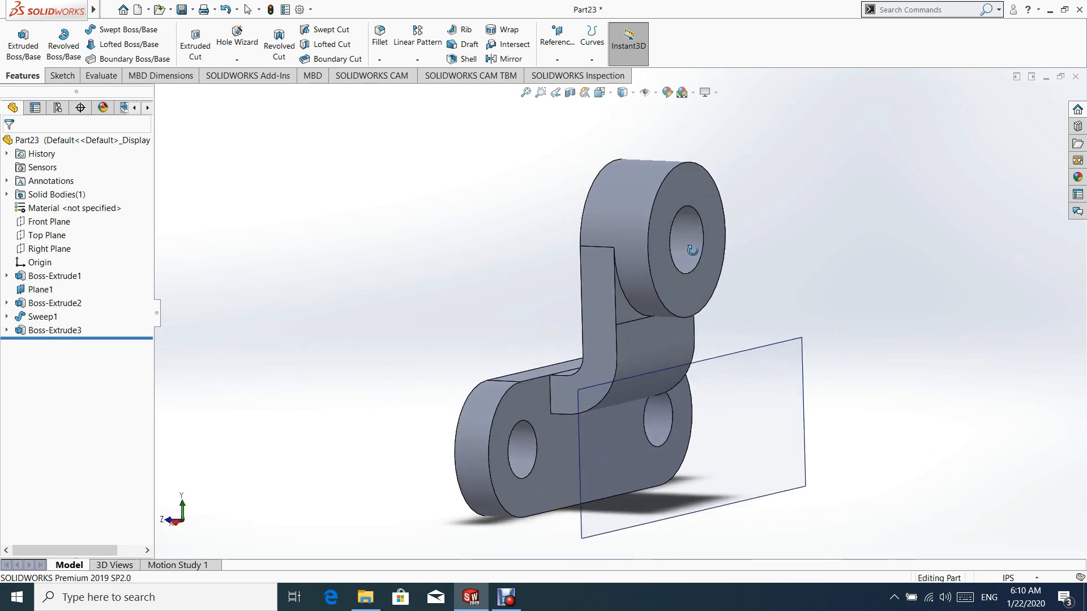
click(380, 34)
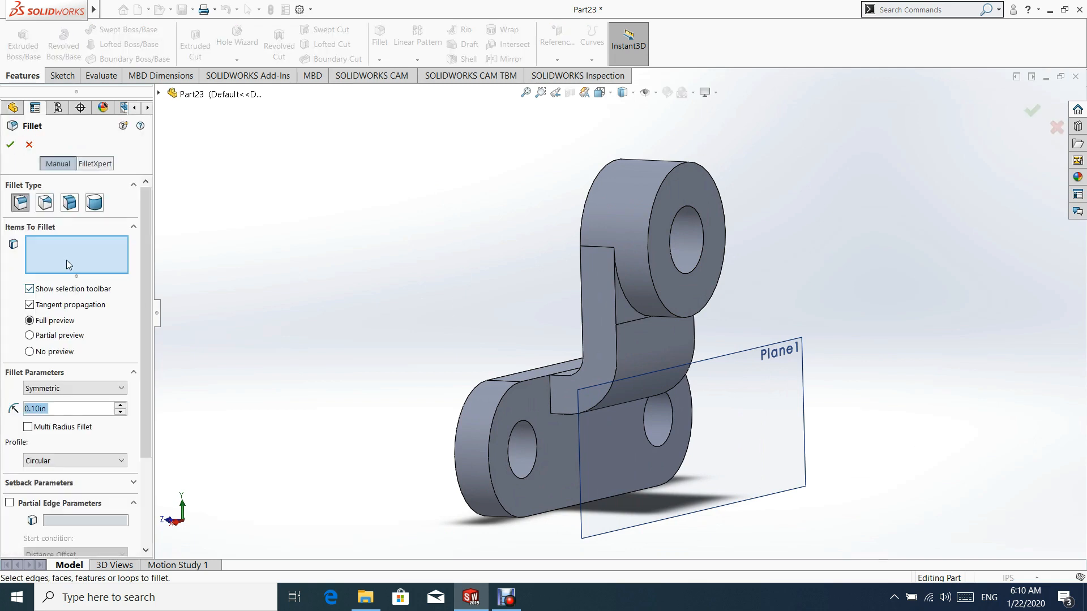
drag(65, 413, 1, 413)
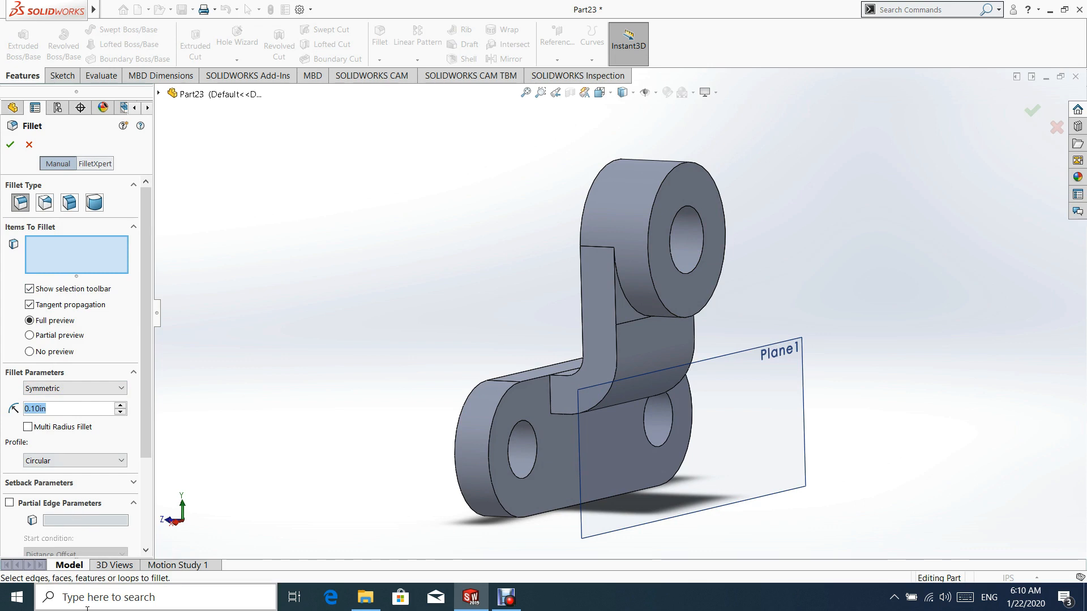
text(0.25)
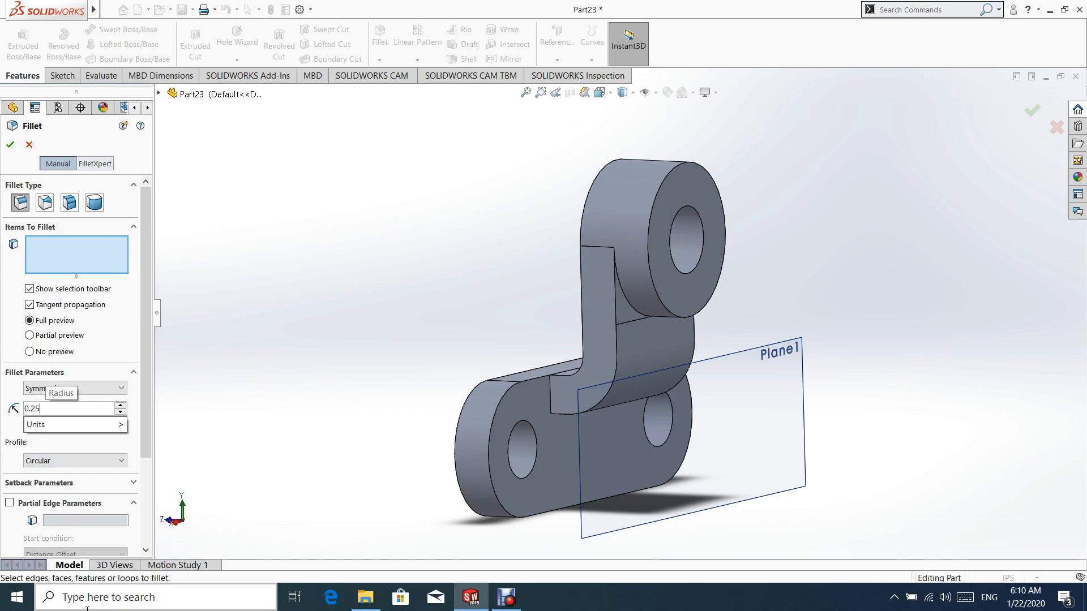
key(Return)
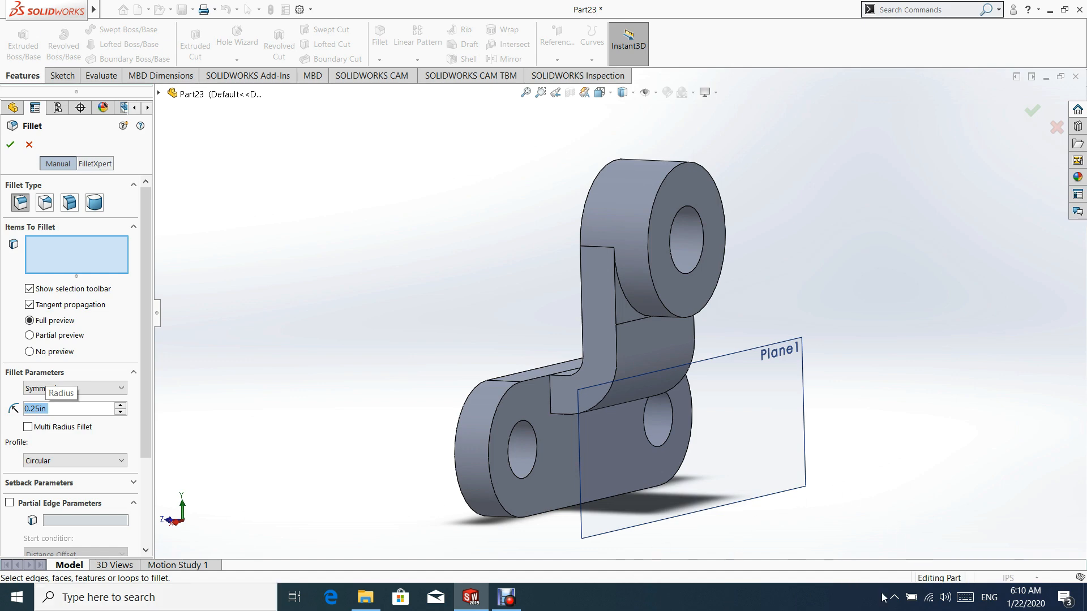
scroll(572, 418, down, 4)
middle_drag(572, 418, 568, 358)
click(569, 376)
scroll(670, 299, up, 3)
click(671, 197)
middle_drag(653, 249, 2, 221)
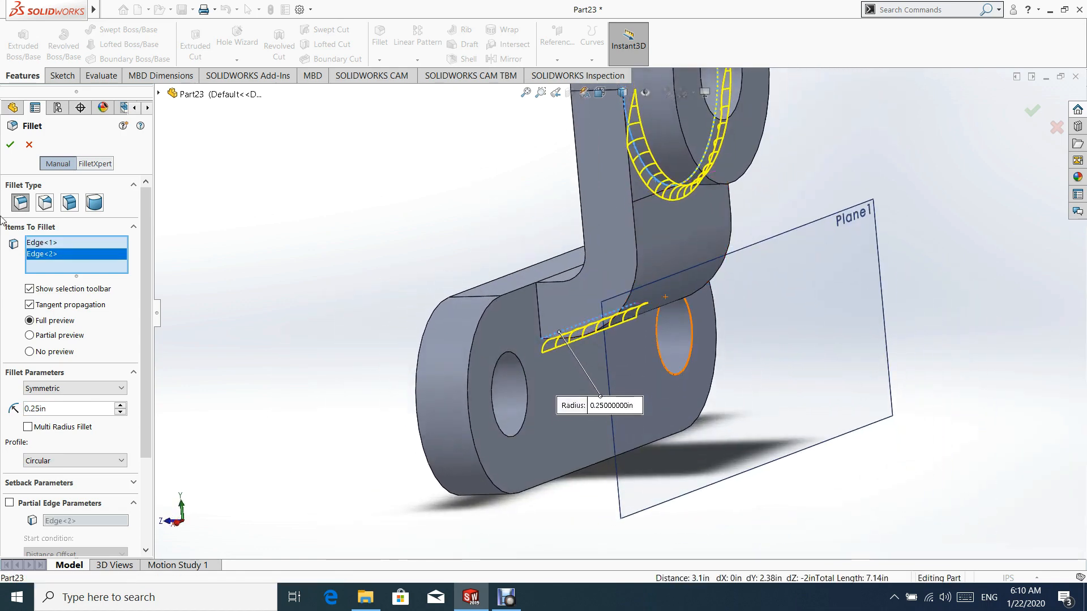
click(10, 144)
Add a 0.375 in fillet to the two short upright edges where the arm's sides meet the link's face
click(380, 38)
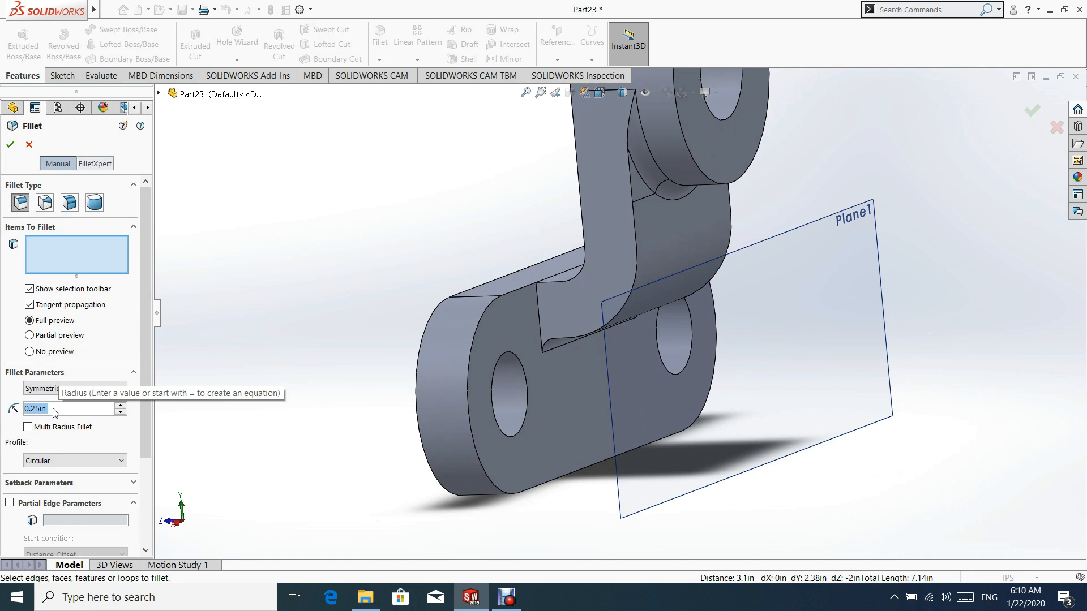
text(0.37)
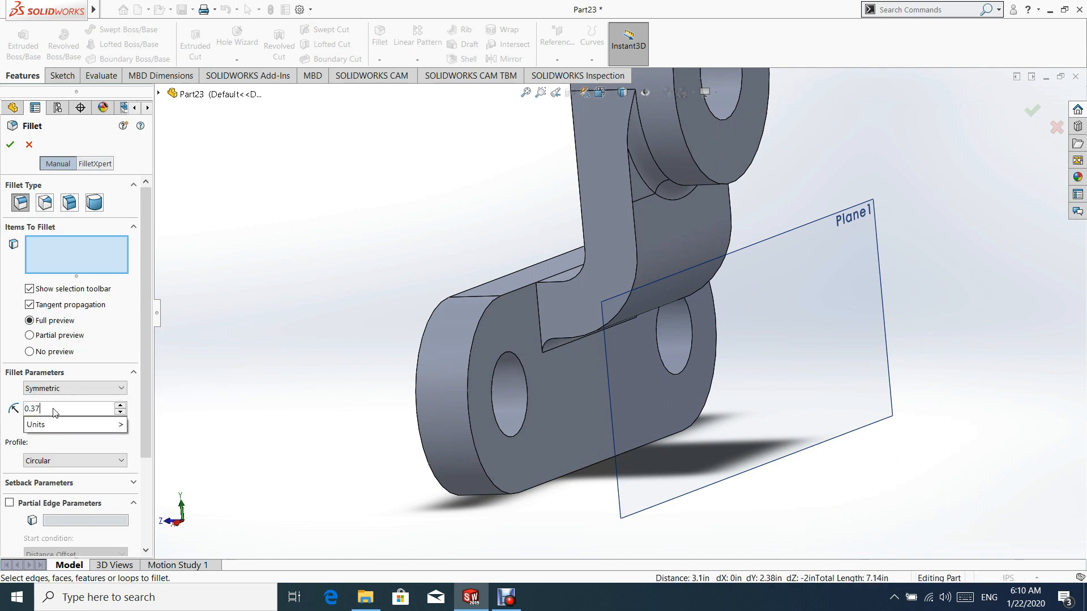
text(5)
key(Return)
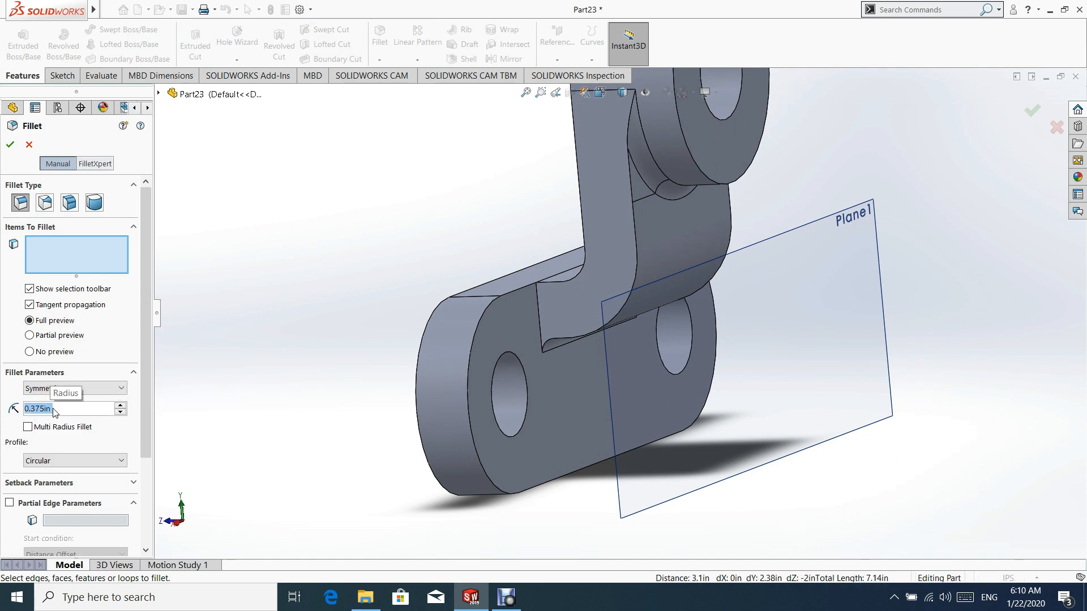
click(536, 303)
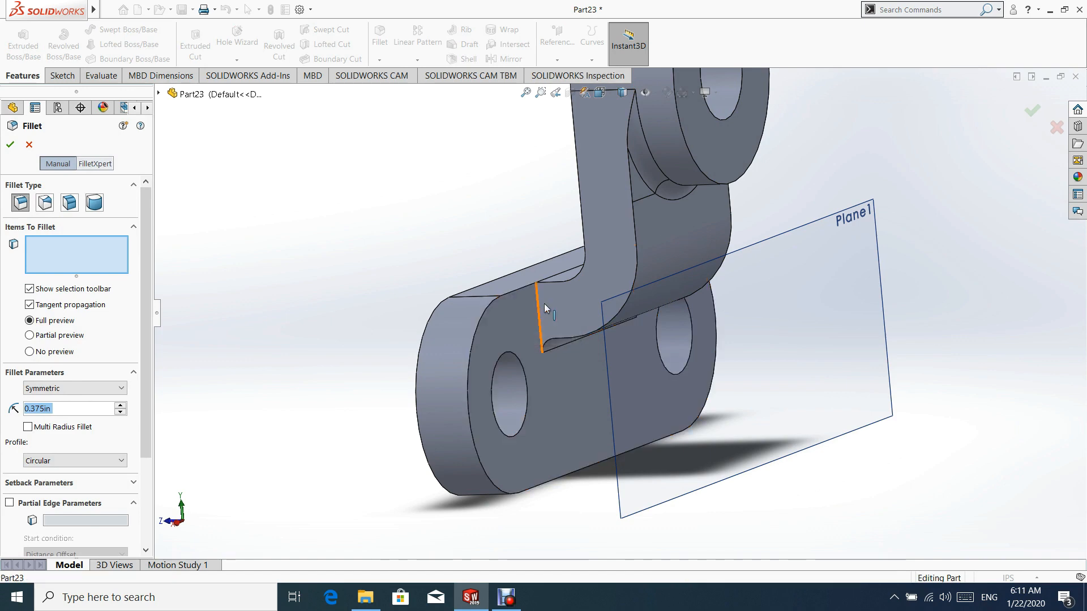
middle_drag(670, 274, 498, 325)
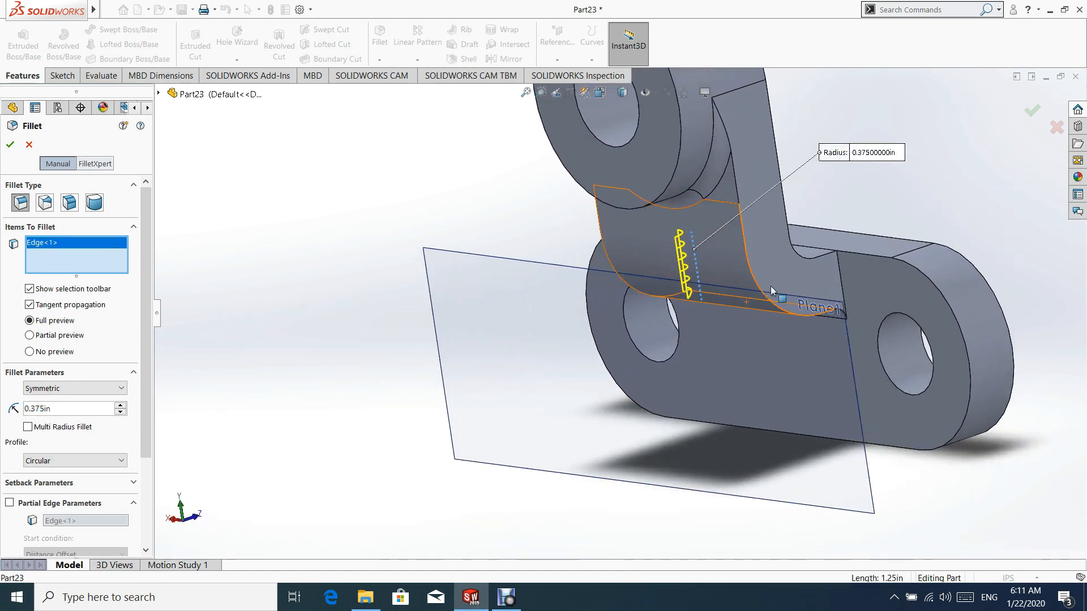
click(841, 274)
middle_drag(401, 209, 379, 138)
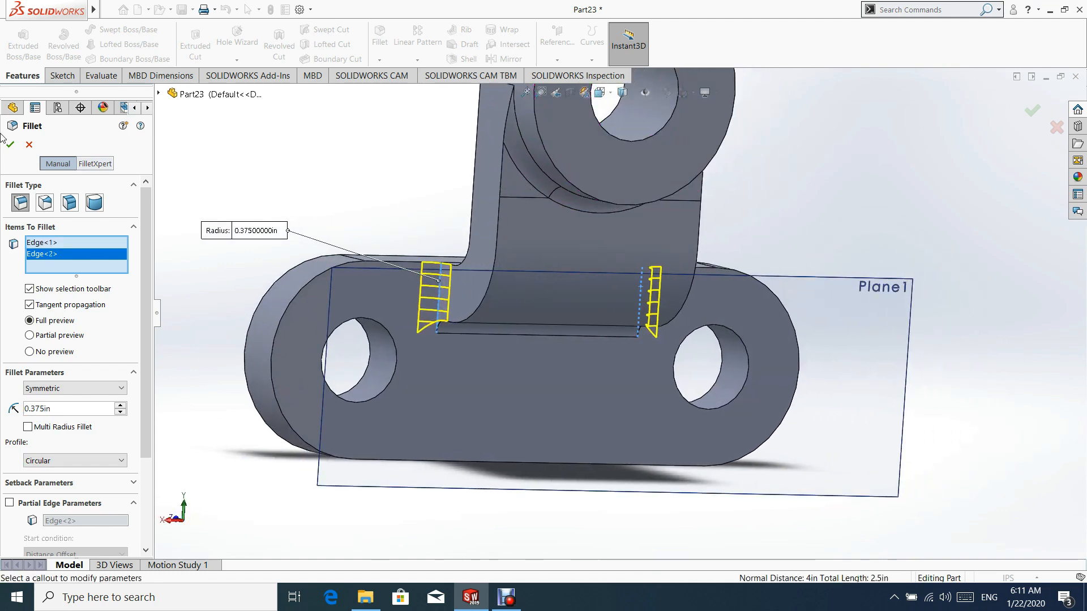
scroll(564, 260, up, 4)
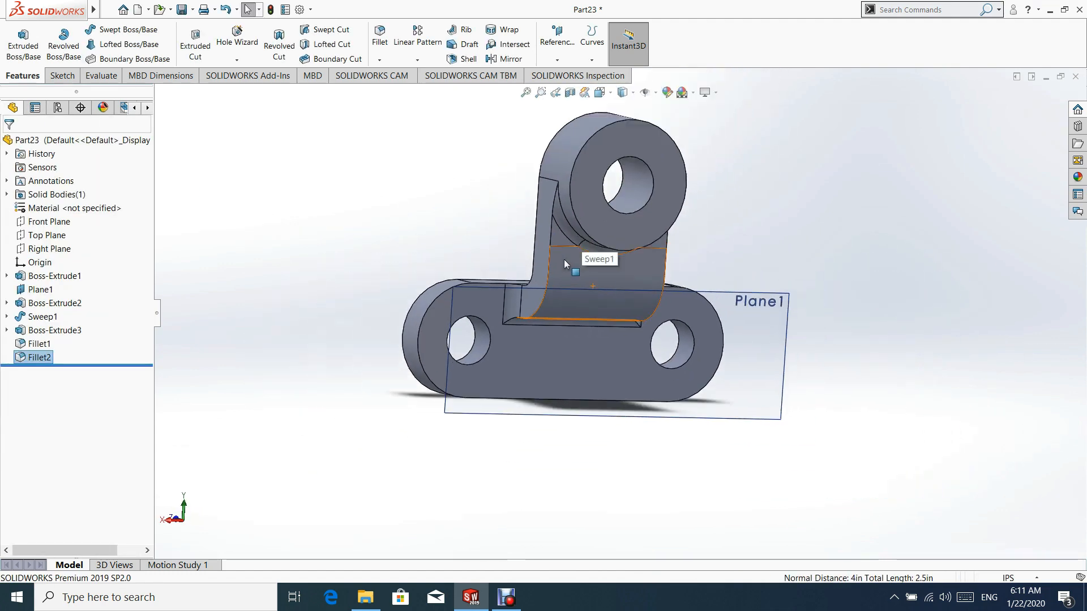
middle_drag(562, 246, 485, 277)
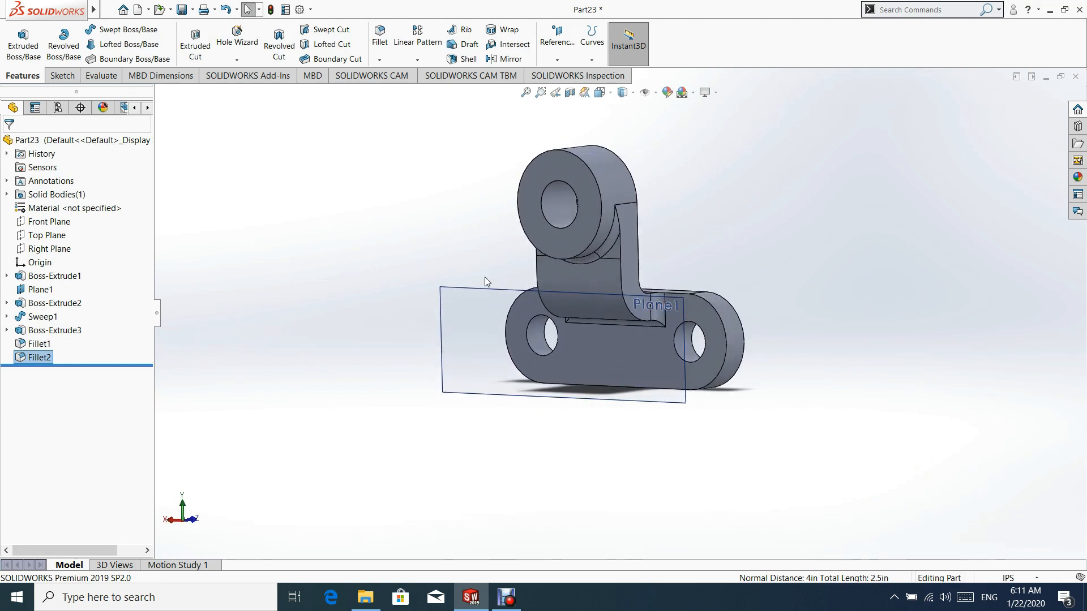